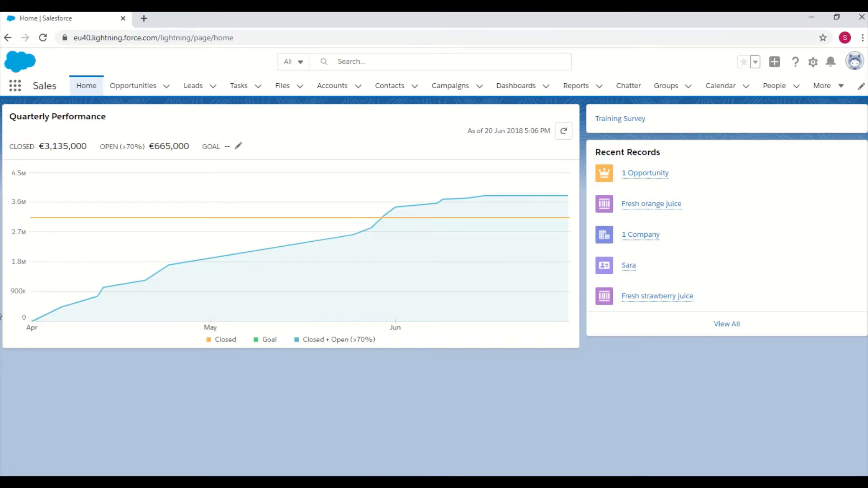
- Switch to the Salesforce CPQ app and start a new quote
click(12, 89)
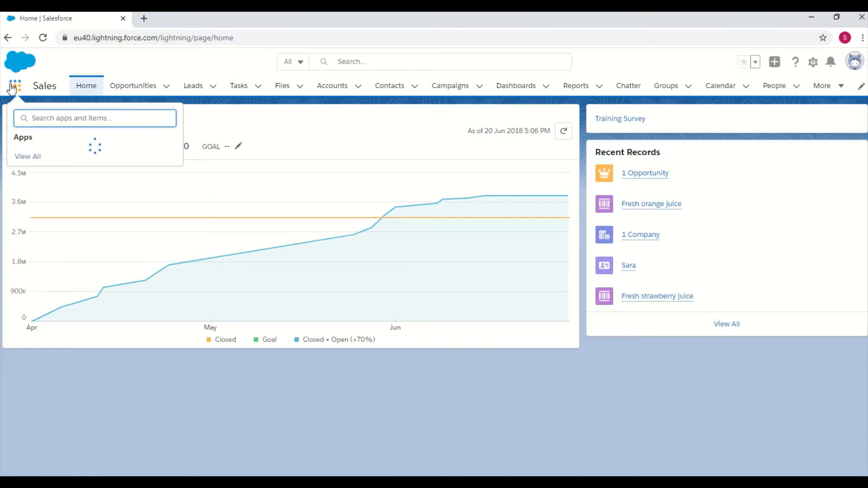
click(66, 157)
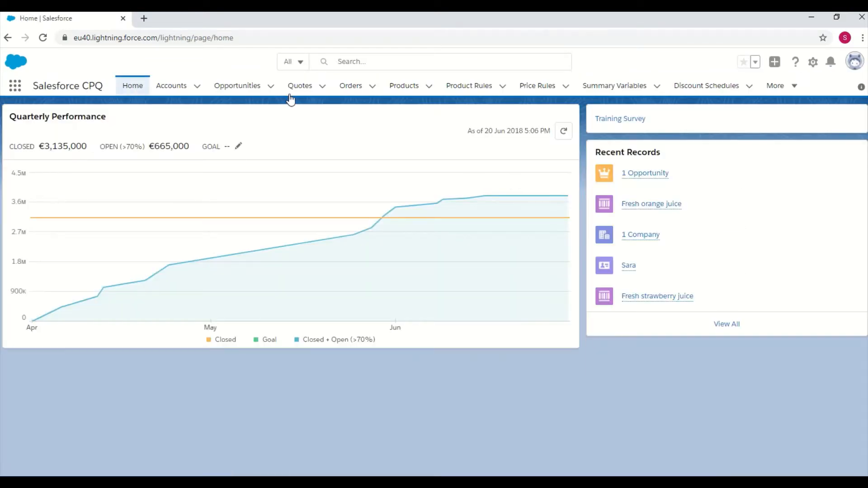
click(301, 86)
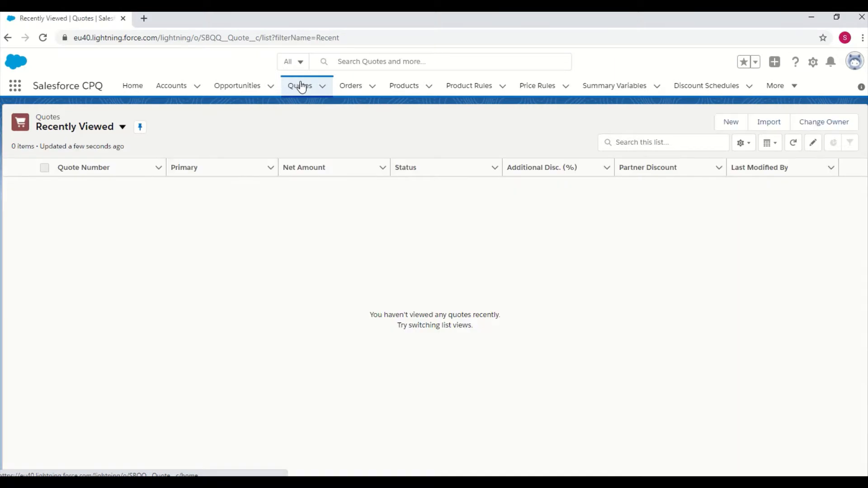
click(722, 123)
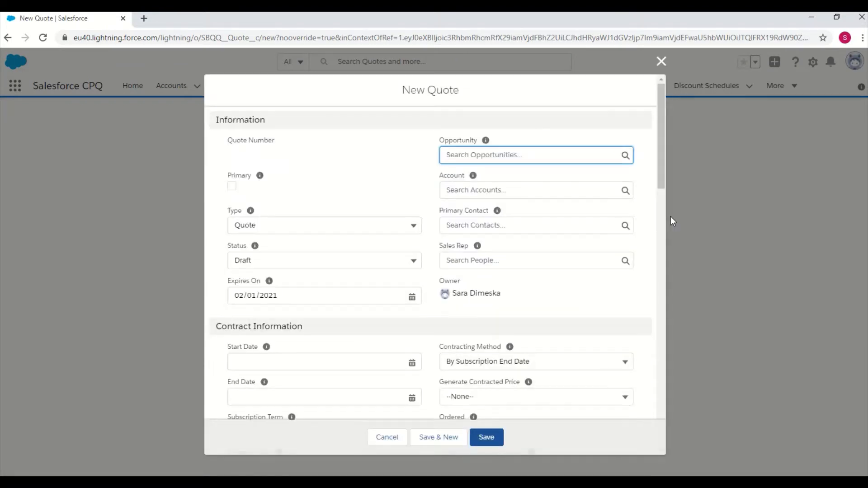
- Link the new quote to the opportunity 1 Opportunity, the account 1 Company and the company's recent contact as primary contact
click(518, 156)
click(497, 199)
click(473, 190)
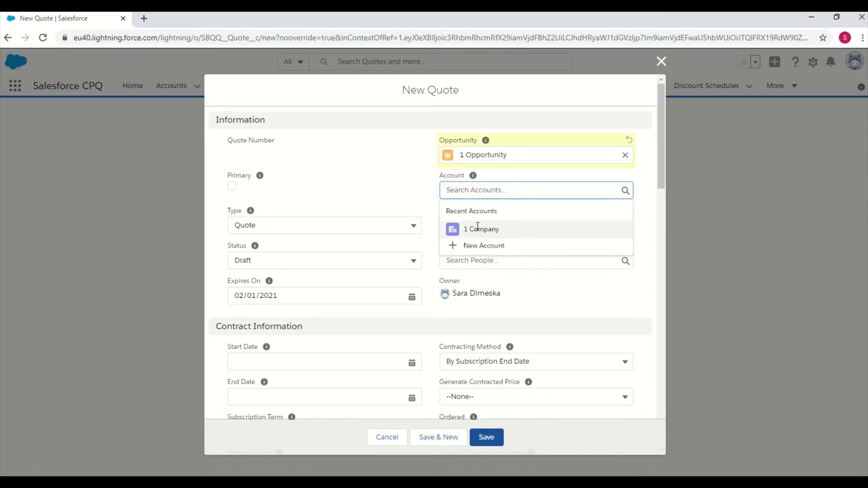
click(473, 230)
click(469, 229)
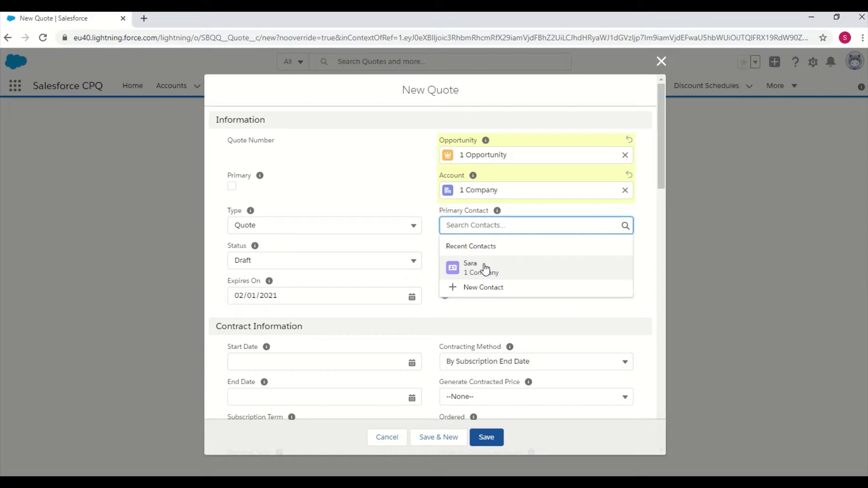
click(472, 265)
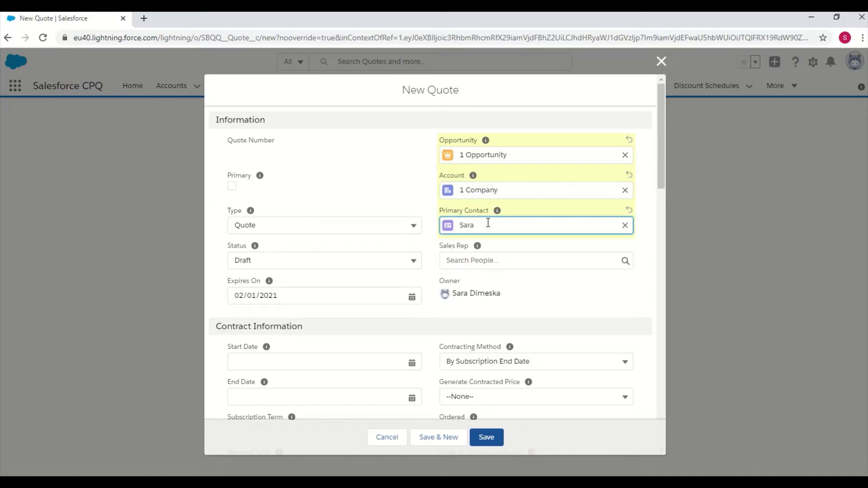
- Mark the quote as primary, set its start date to 03/12/2020 and end date to 24/12/2020, and save it
click(232, 186)
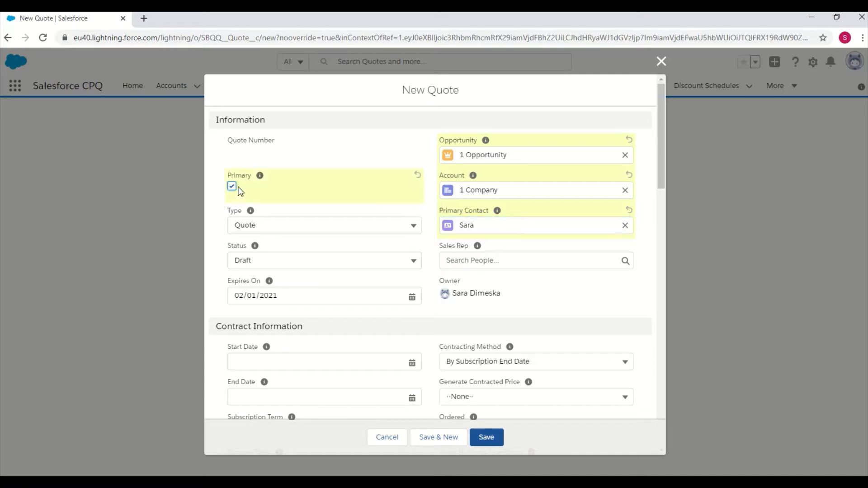
click(280, 362)
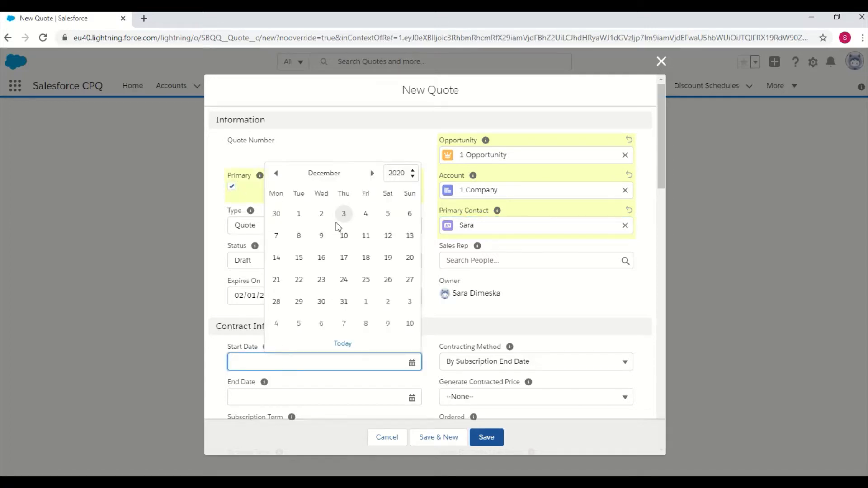
click(342, 341)
click(254, 393)
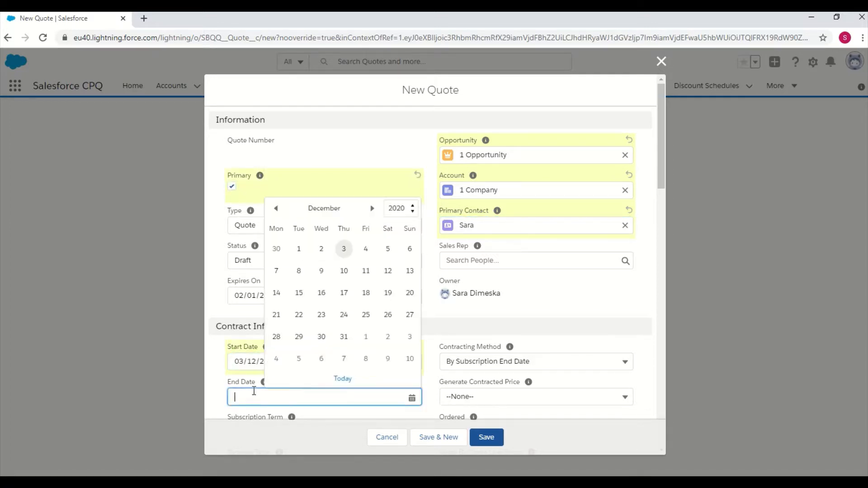
click(343, 313)
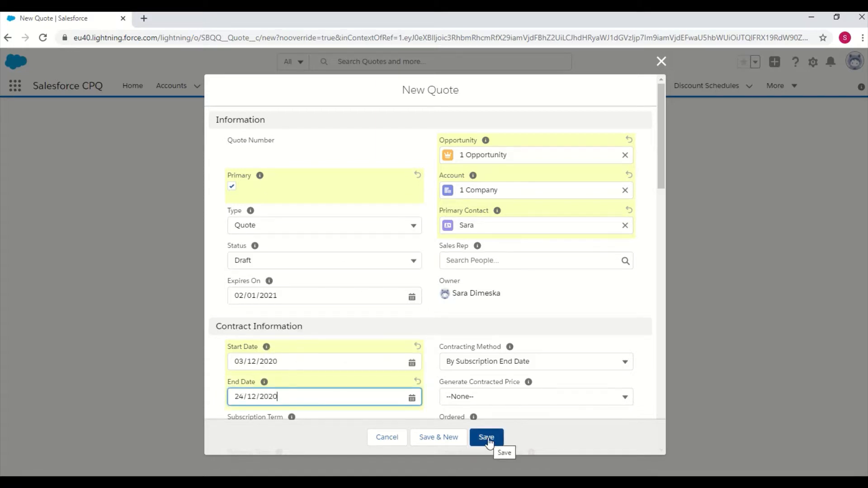
click(487, 437)
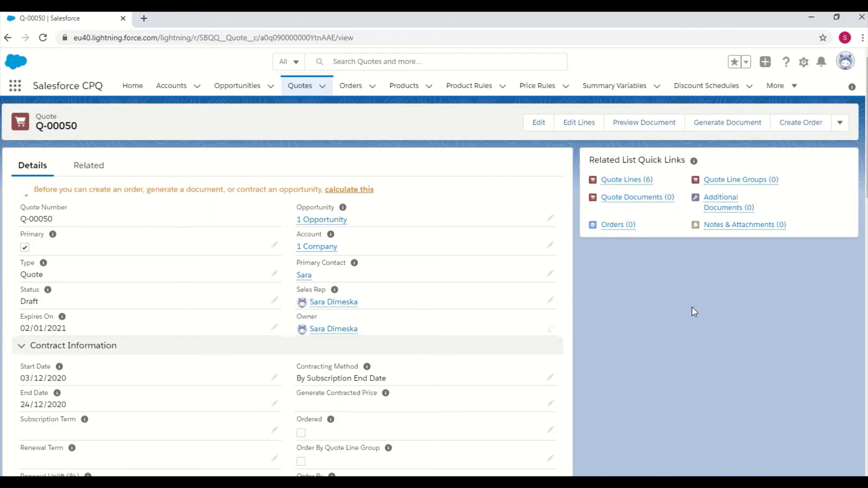
- Add Accidental Damage Insurance, Copy Binding Module, CPU 1.2GHz m5 and CPU 2.5GHz i7 to the quote's lines
click(577, 123)
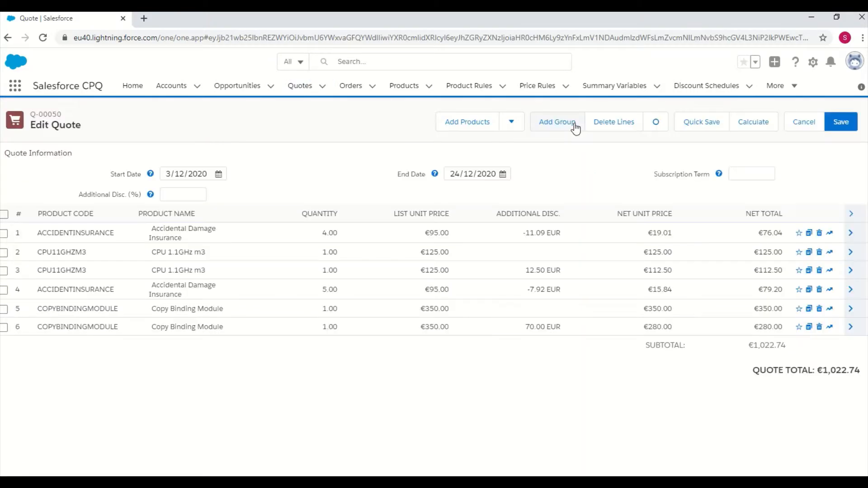
click(450, 129)
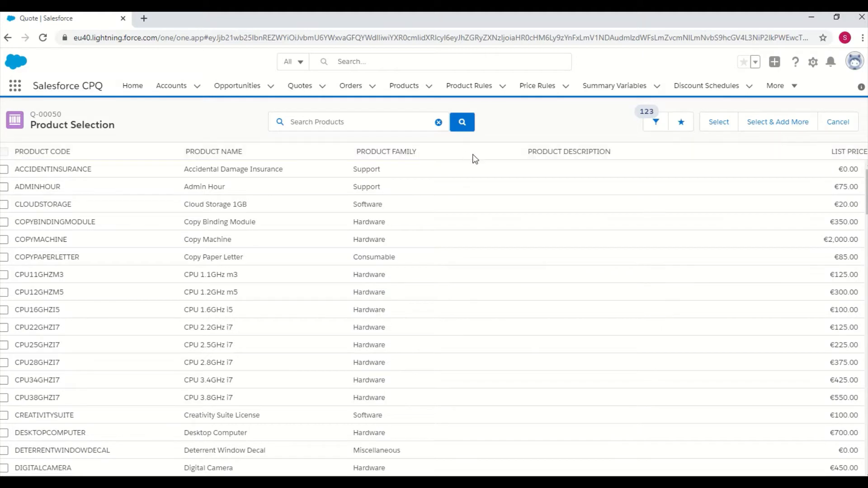
click(5, 170)
click(5, 222)
click(5, 292)
click(5, 345)
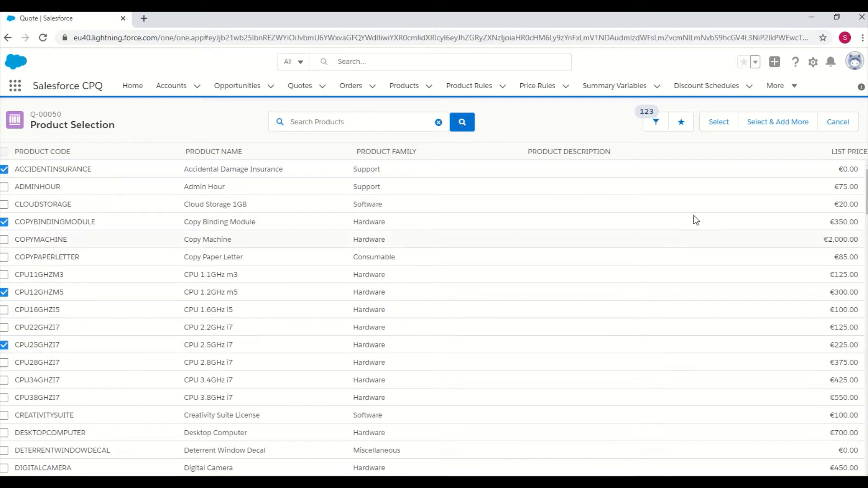
click(725, 131)
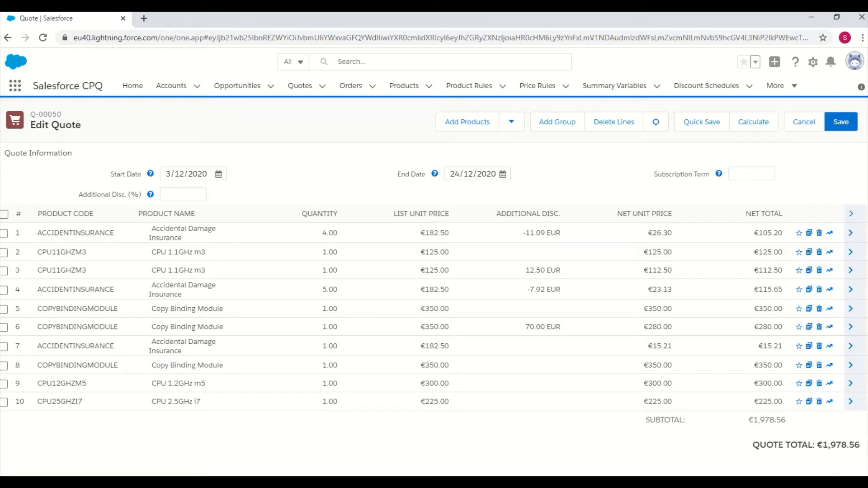
- Set the quantities of quote line 1 to 5, line 3 to 2 and line 5 to 3
click(346, 232)
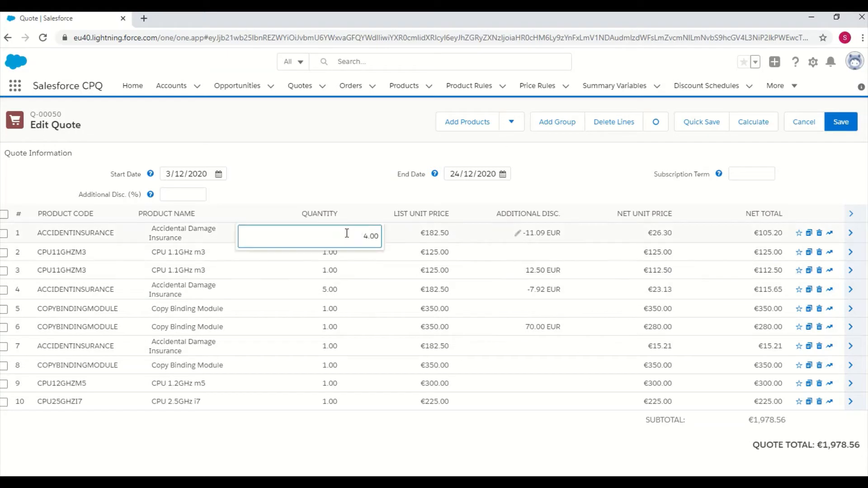
double_click(346, 233)
text(5)
double_click(346, 272)
text(2)
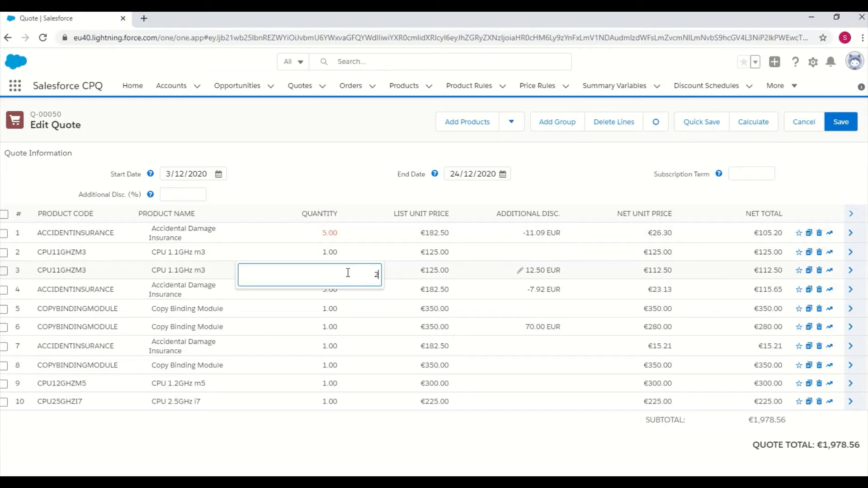
double_click(347, 309)
text(3)
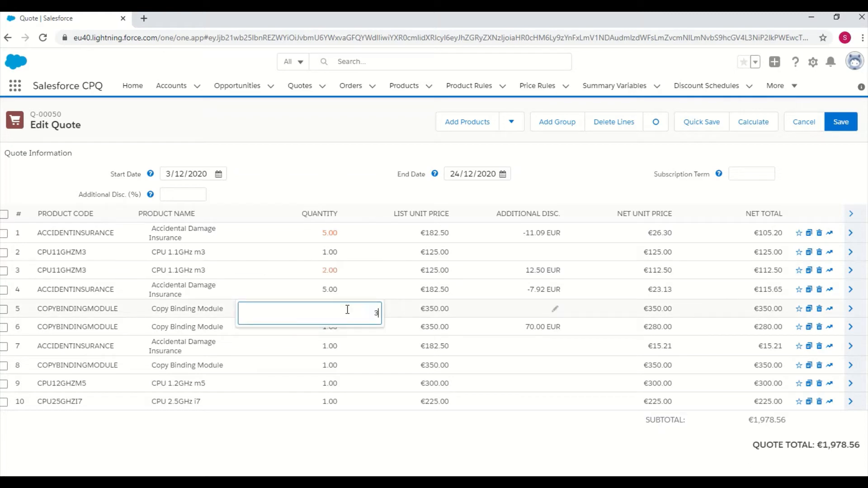
- Apply additional discounts of 20% to line 8 and 10% to line 10, and save the recalculated quote
double_click(531, 363)
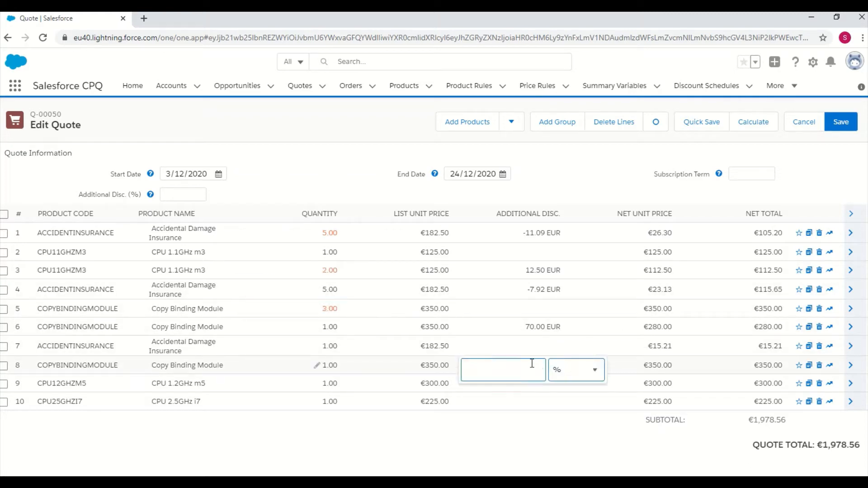
text(20)
double_click(533, 403)
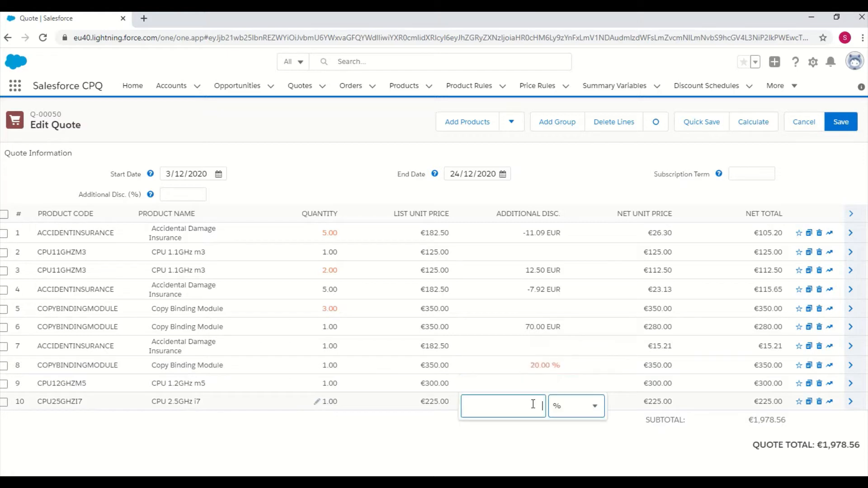
text(10)
click(538, 440)
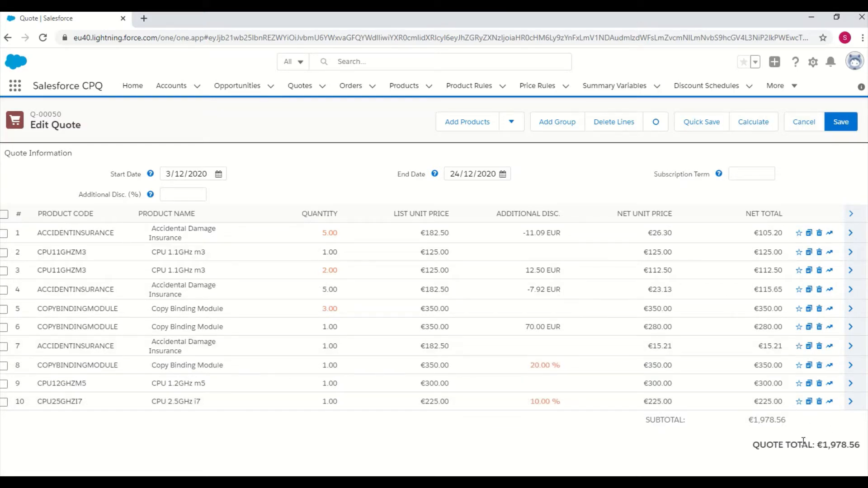
click(747, 129)
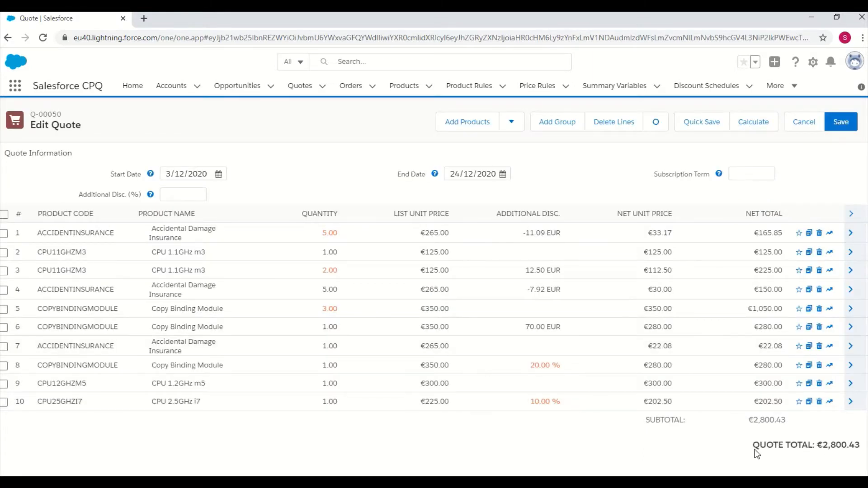
click(837, 129)
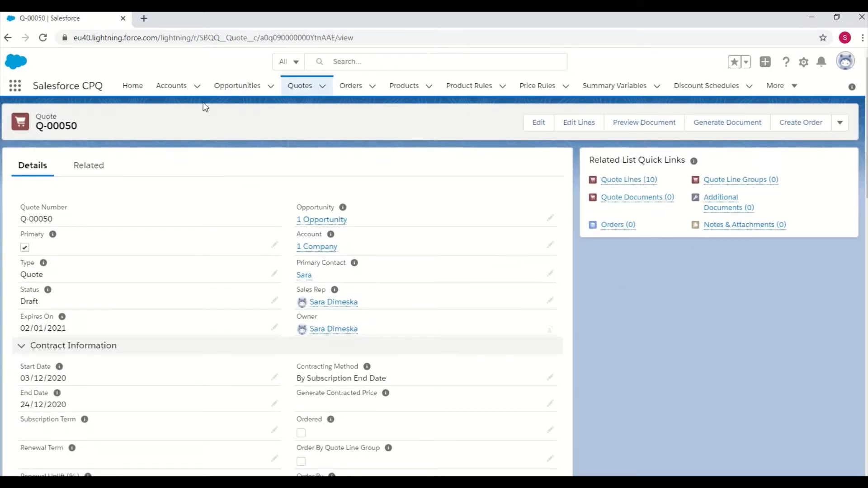
- Open the opportunity 1 Opportunity and view its full product list
click(231, 91)
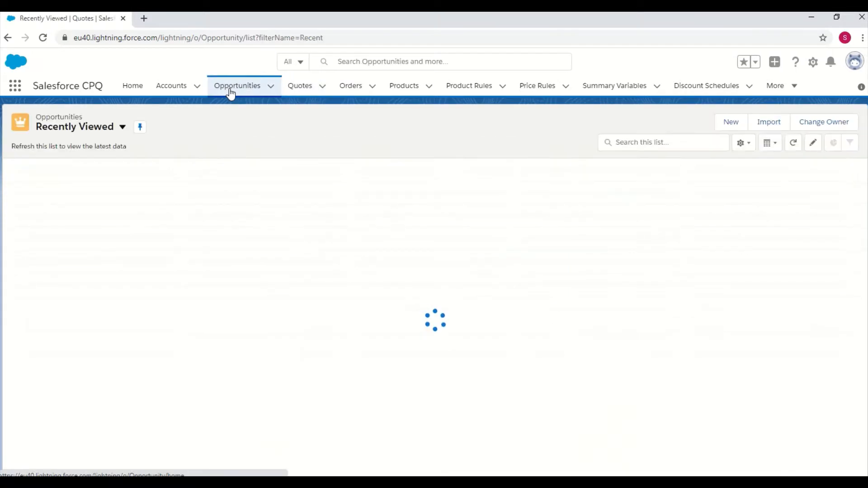
click(96, 185)
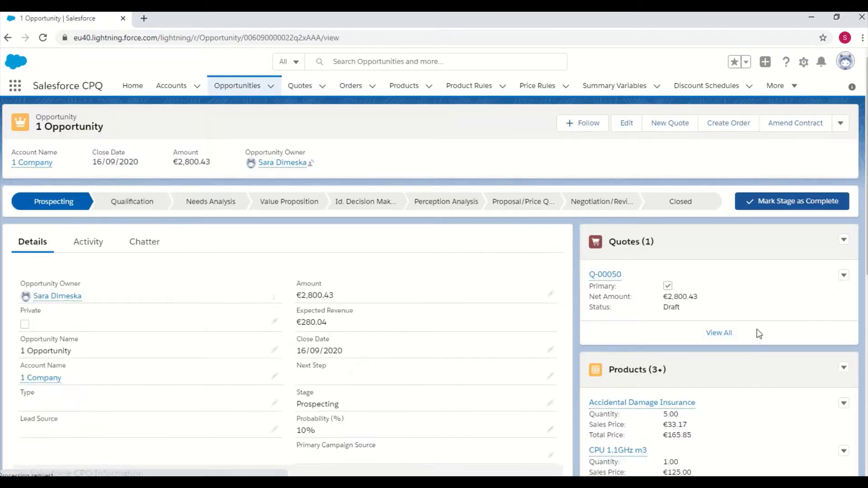
scroll(755, 332, down, 3)
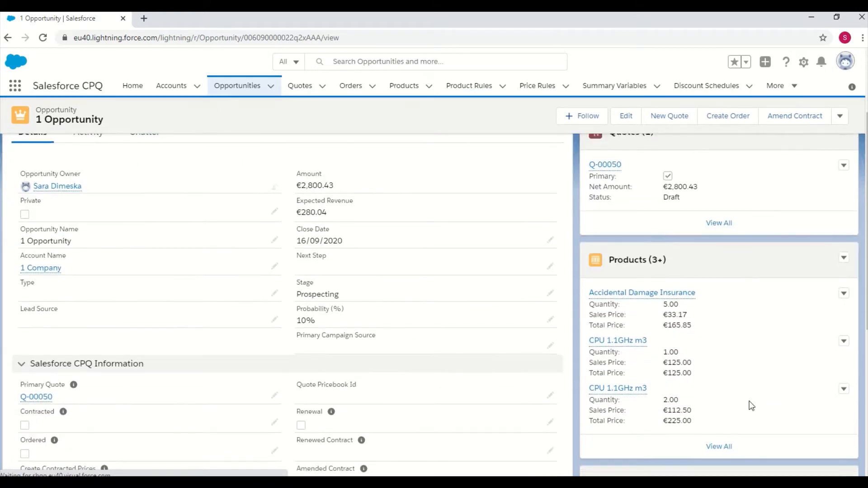
click(719, 446)
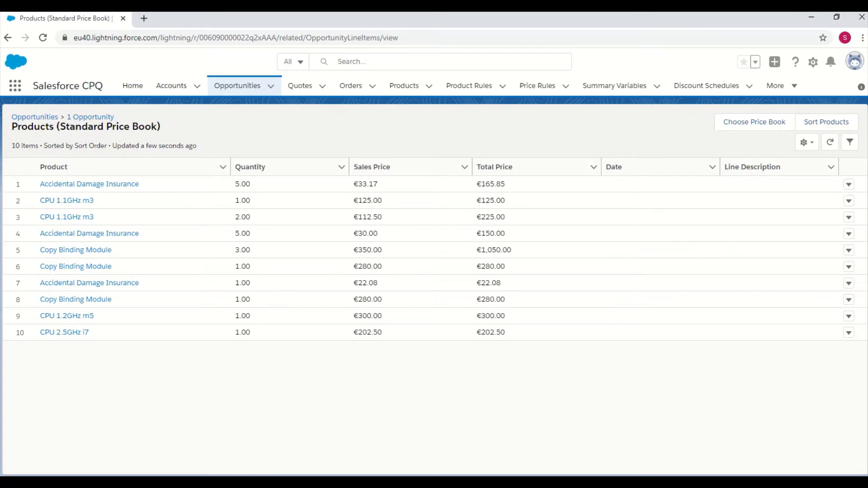
- Switch to the Mc donalds -demo.pptx presentation in PowerPoint and review slide 1 with the Spicy Meal diagram and slide 2
click(386, 483)
click(444, 441)
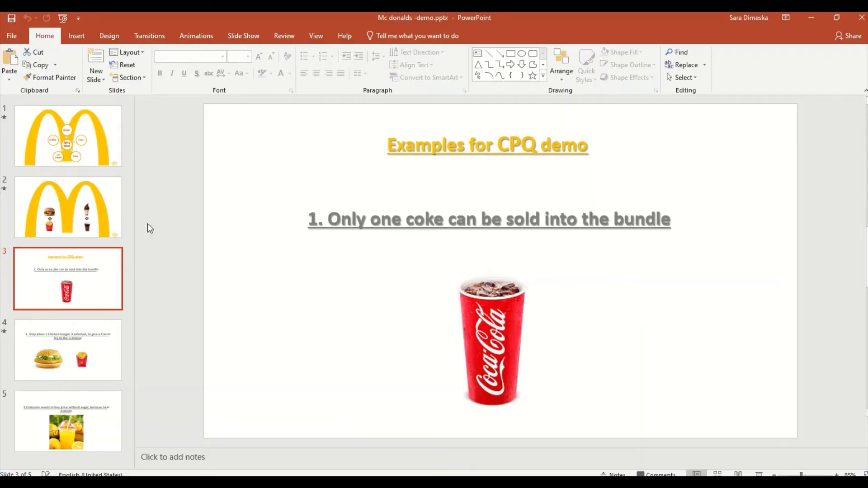
click(69, 149)
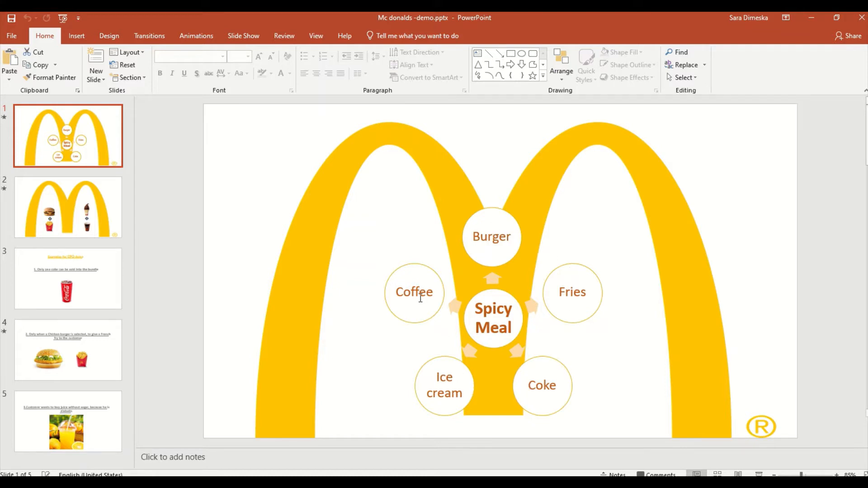
click(80, 213)
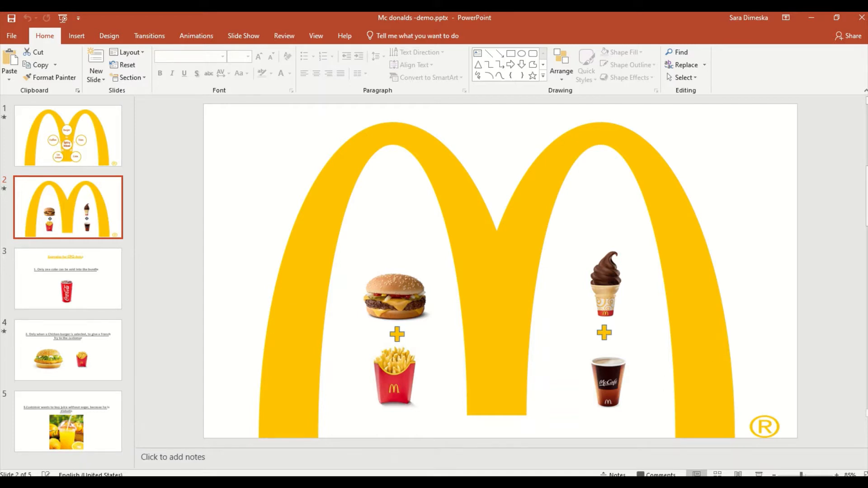
- Switch back to Salesforce CPQ in the browser and create an active product named Chicken Burger
mouse_move(358, 483)
click(358, 436)
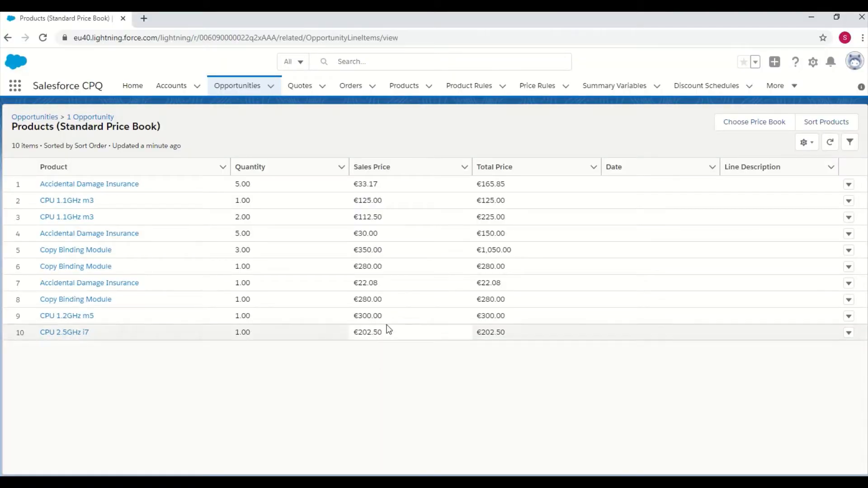
click(404, 87)
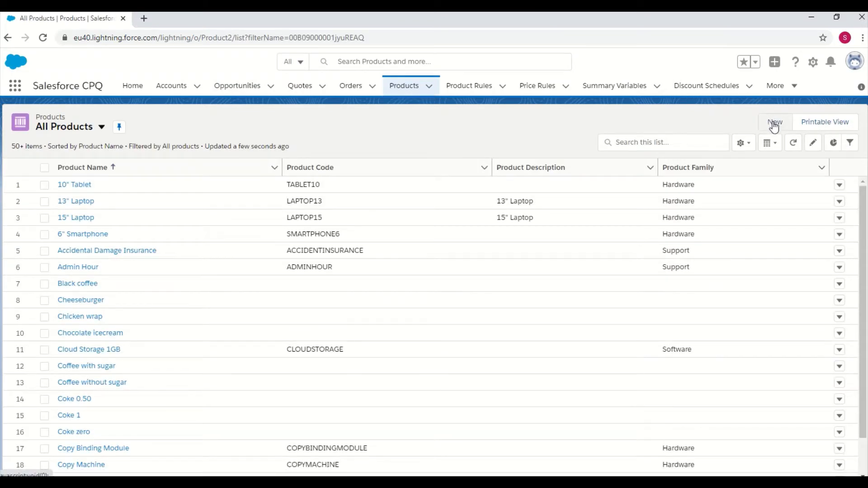
click(774, 124)
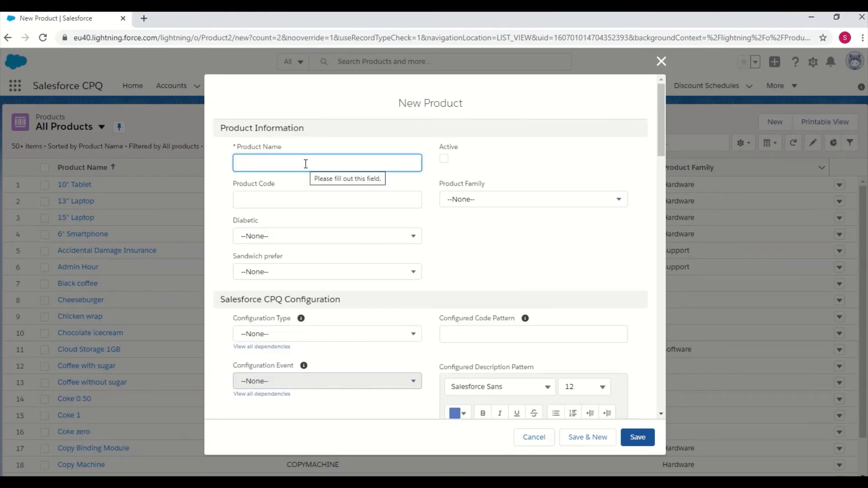
text(C)
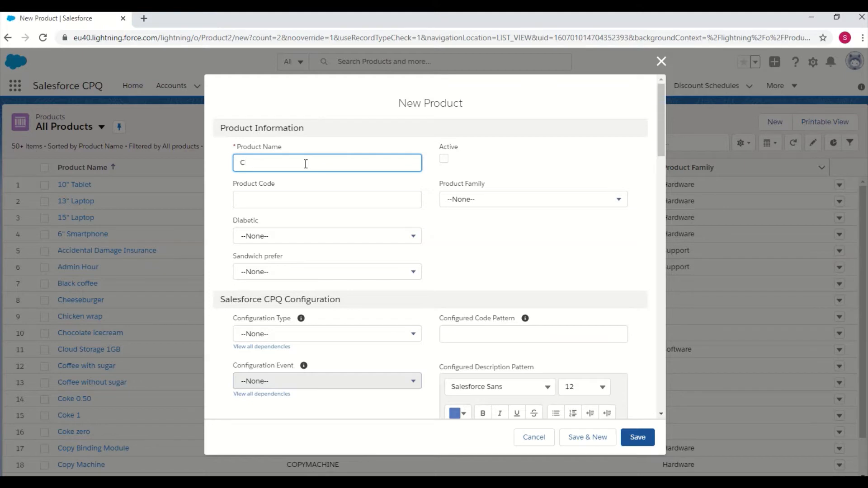
text(hicken Burger)
click(443, 158)
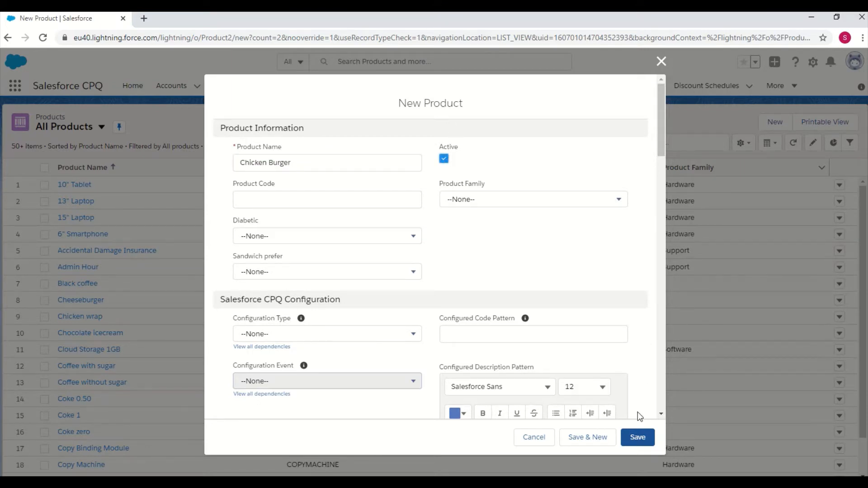
click(635, 437)
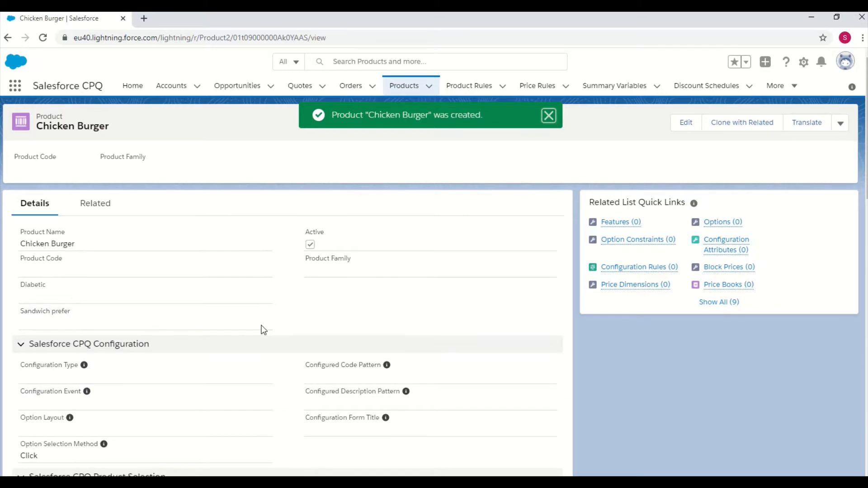
- Add a standard price book entry for Chicken Burger with a list price of 1
click(88, 207)
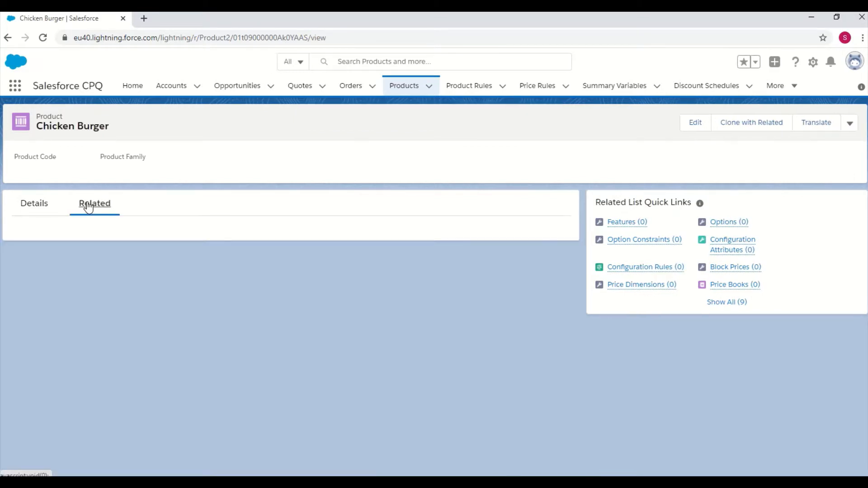
scroll(349, 334, down, 2)
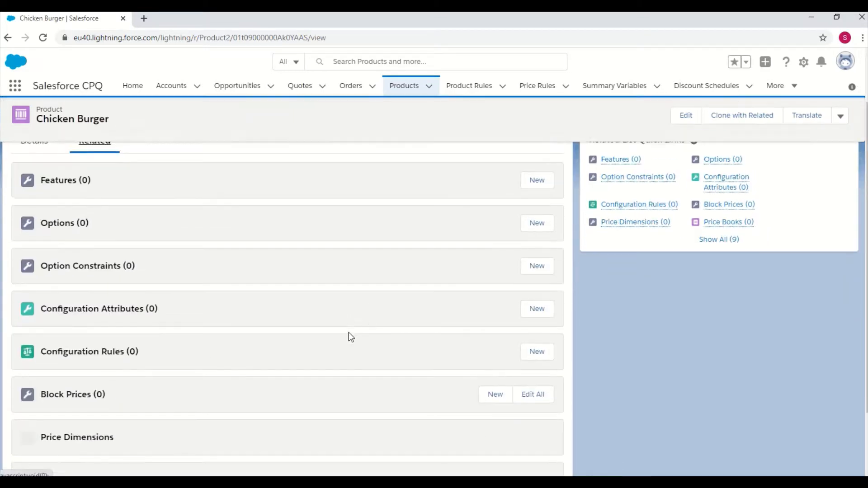
scroll(351, 335, down, 1)
scroll(397, 365, down, 1)
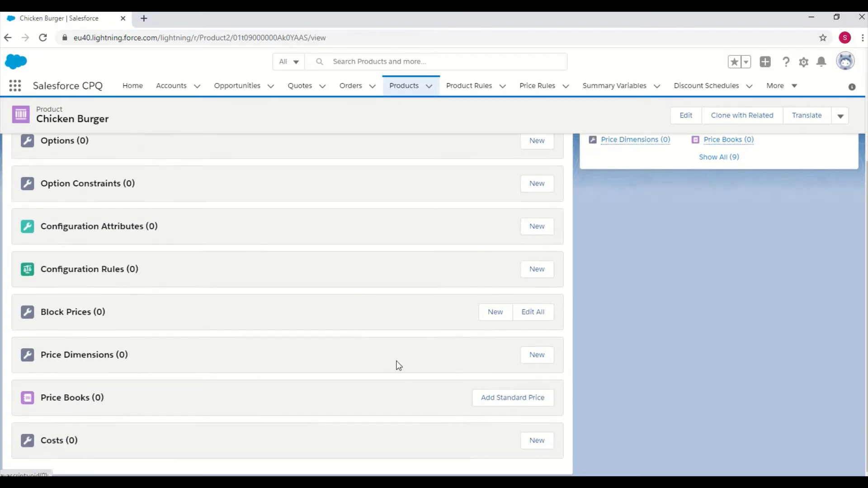
click(507, 398)
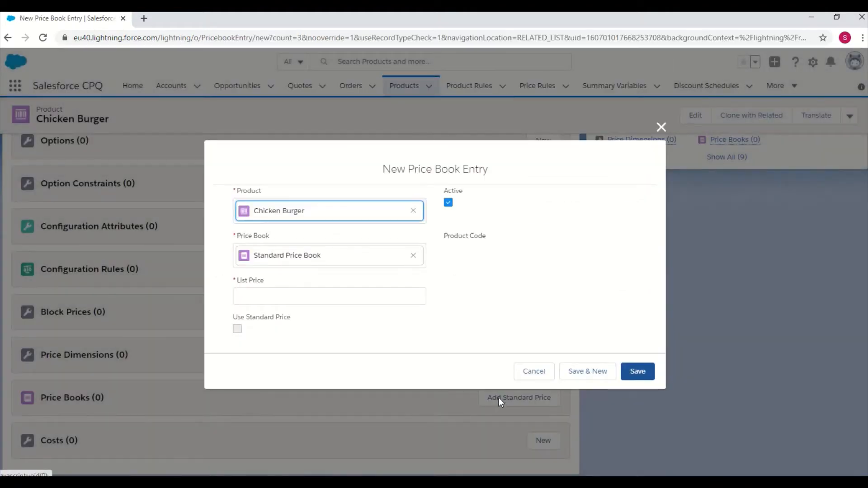
click(309, 299)
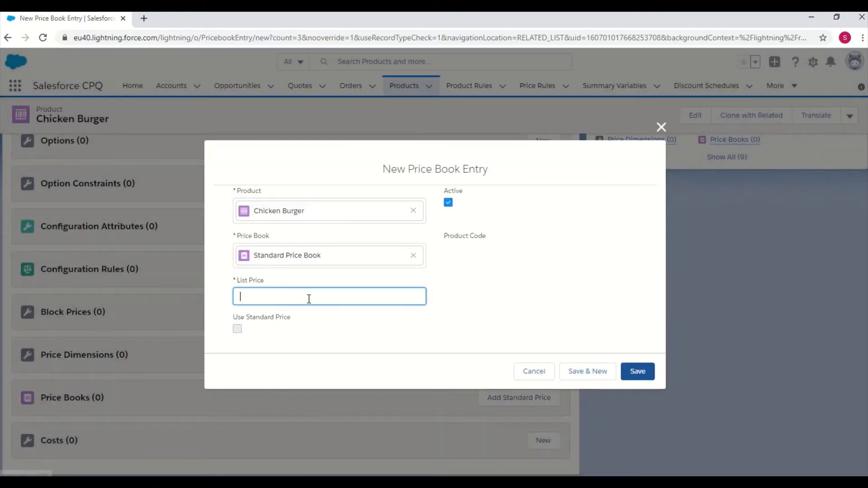
text(1)
click(641, 371)
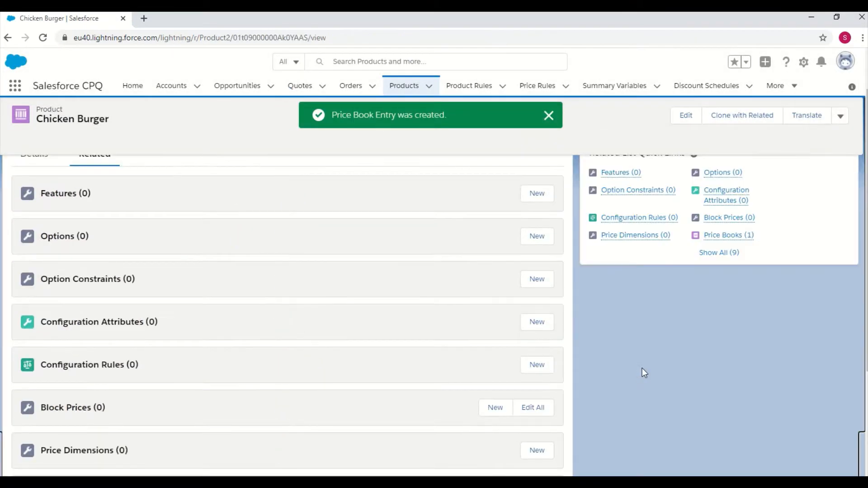
- Display the Recently Viewed list of products and look through its entries
click(407, 89)
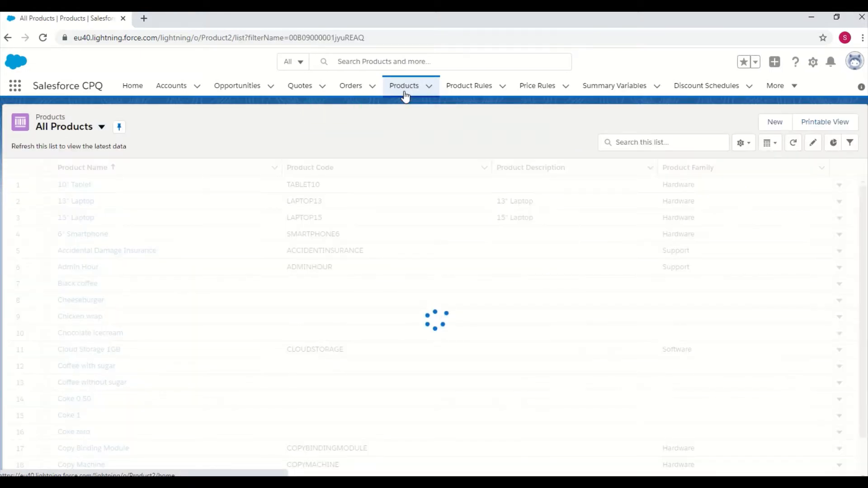
click(79, 128)
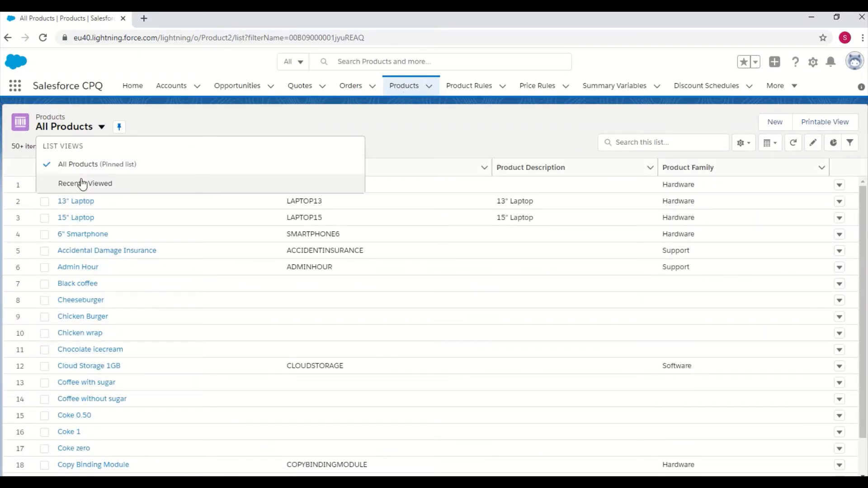
click(82, 183)
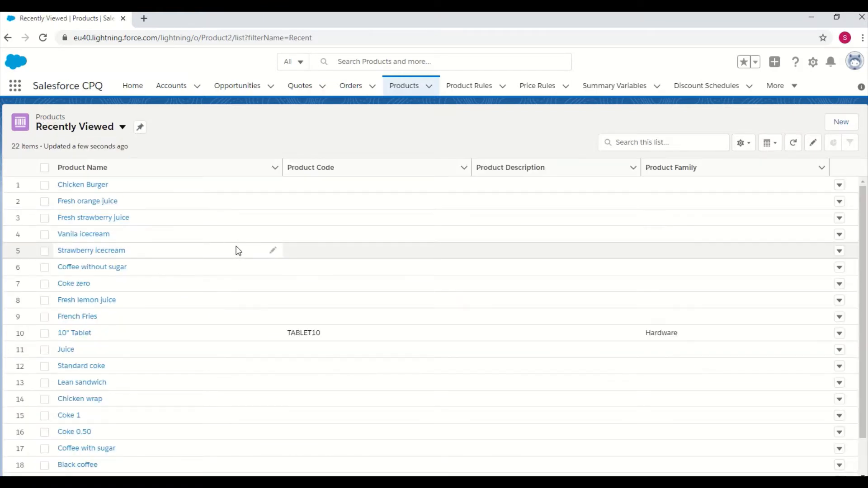
scroll(251, 299, down, 2)
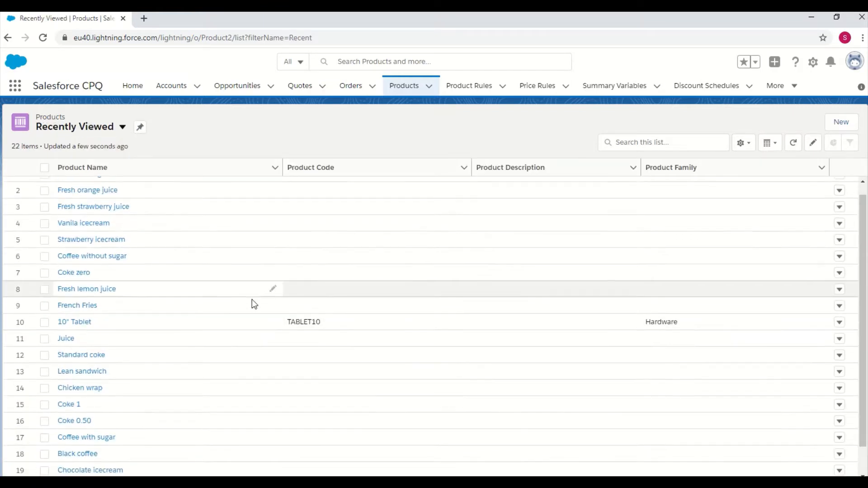
scroll(252, 300, up, 2)
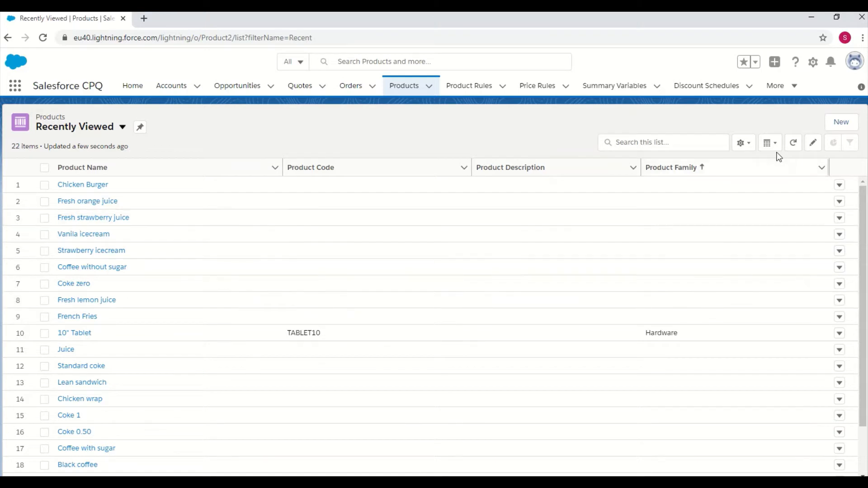
- Create an active product named Spicy Meal to serve as the bundle
click(835, 125)
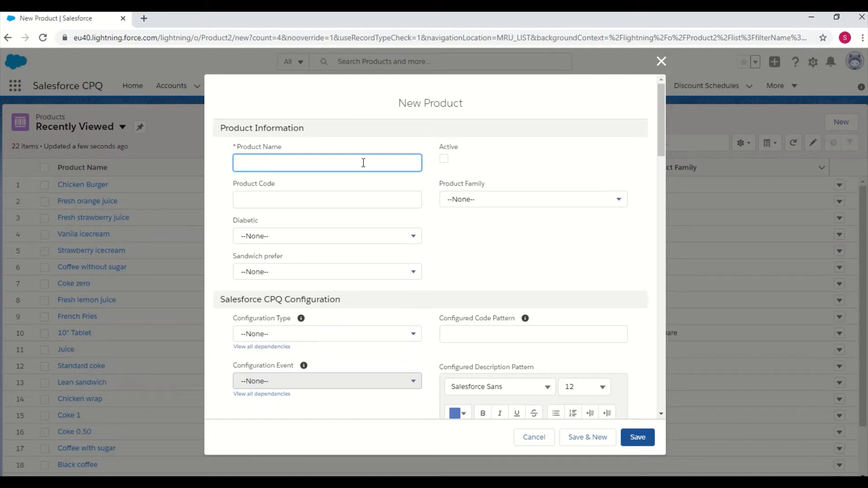
text(Spicy Meal)
click(444, 159)
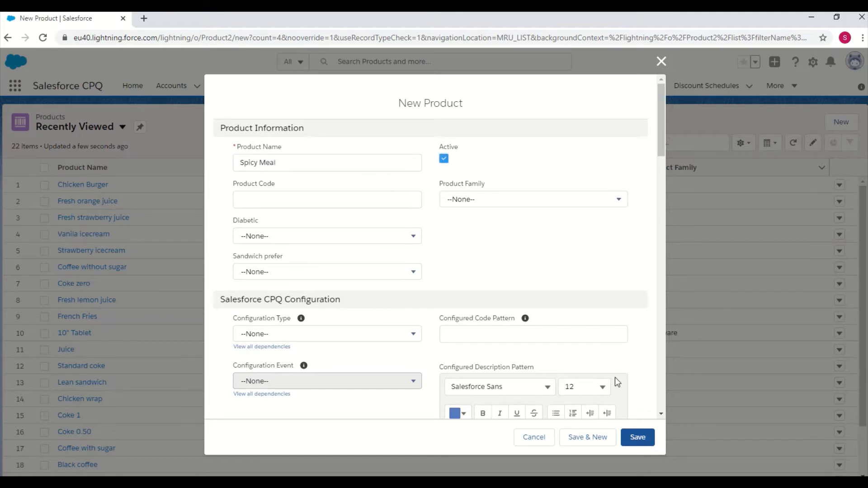
click(645, 442)
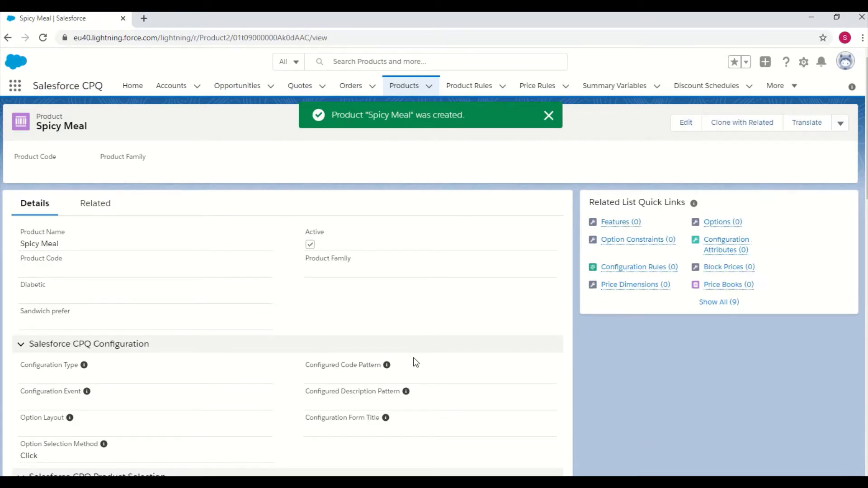
- Add a standard price book entry for Spicy Meal with a list price of 1
click(105, 206)
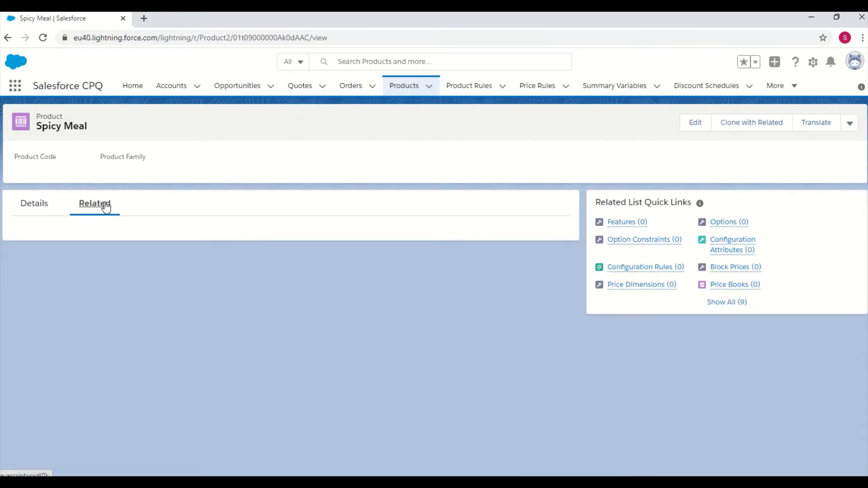
scroll(204, 326, down, 3)
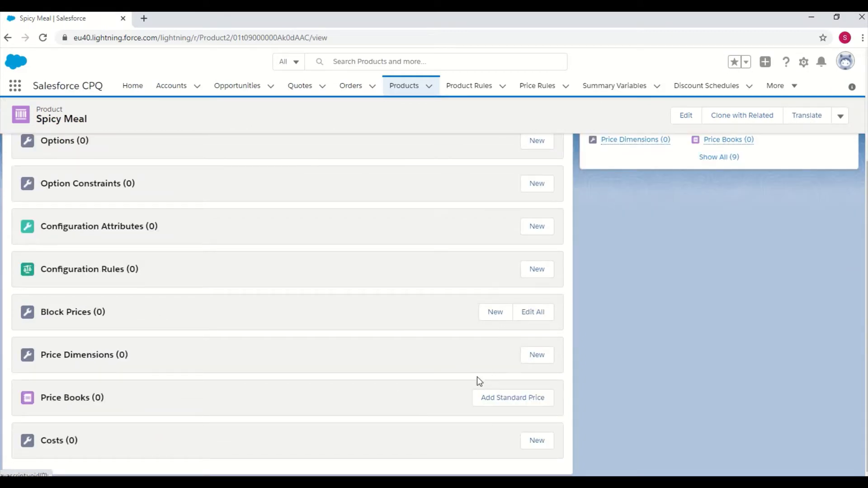
click(500, 398)
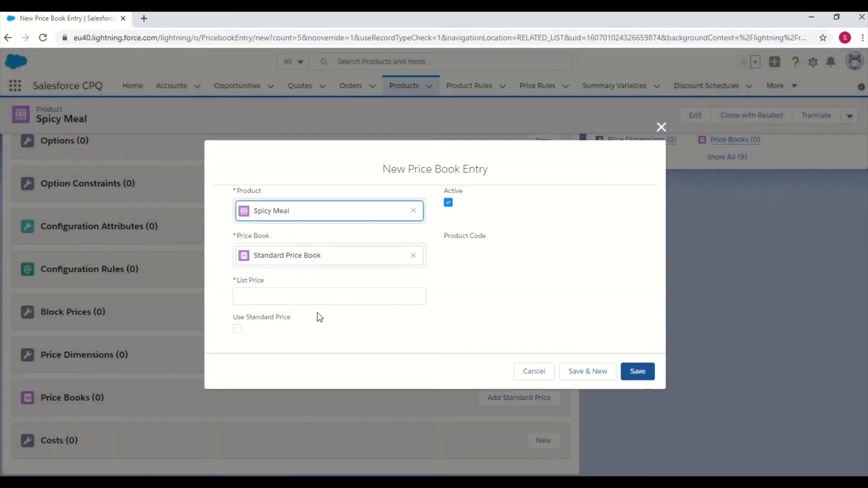
click(286, 292)
text(1)
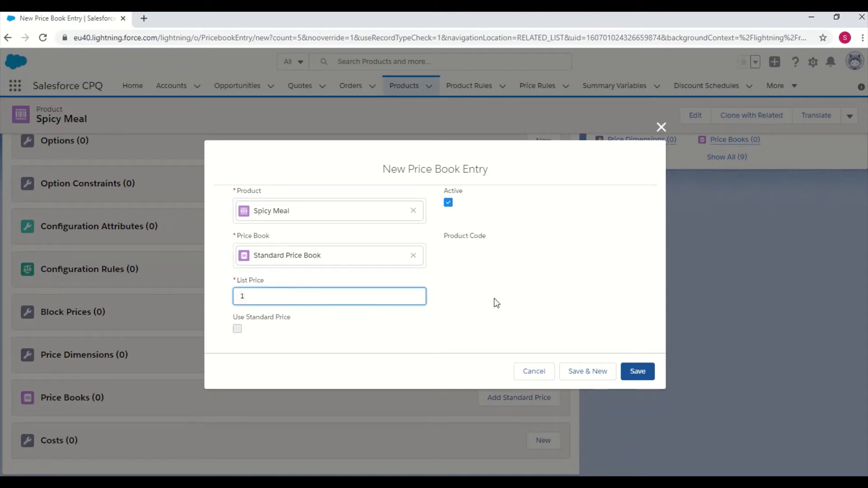
click(637, 372)
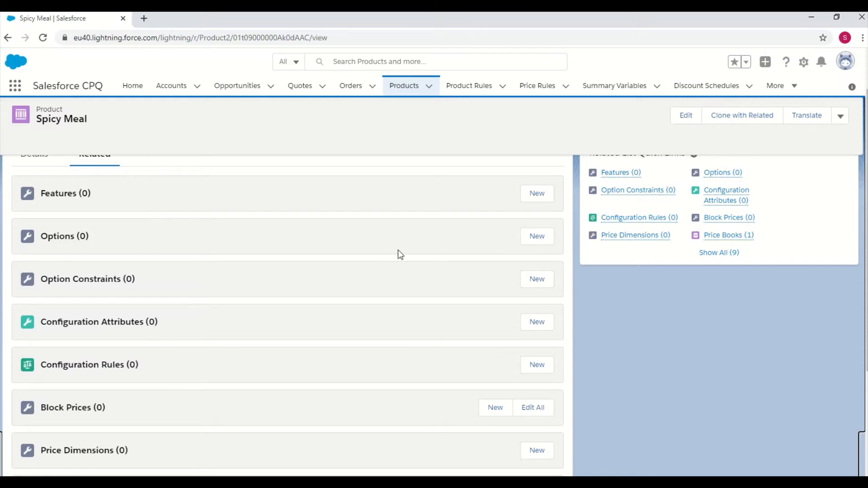
- Add a Burger feature to Spicy Meal with number 1 and option selection method Click
click(536, 194)
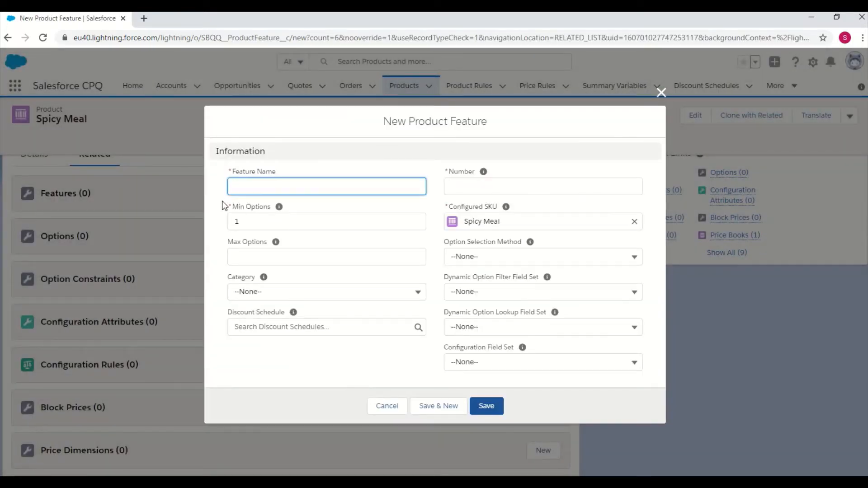
text(Burger)
click(481, 189)
text(1)
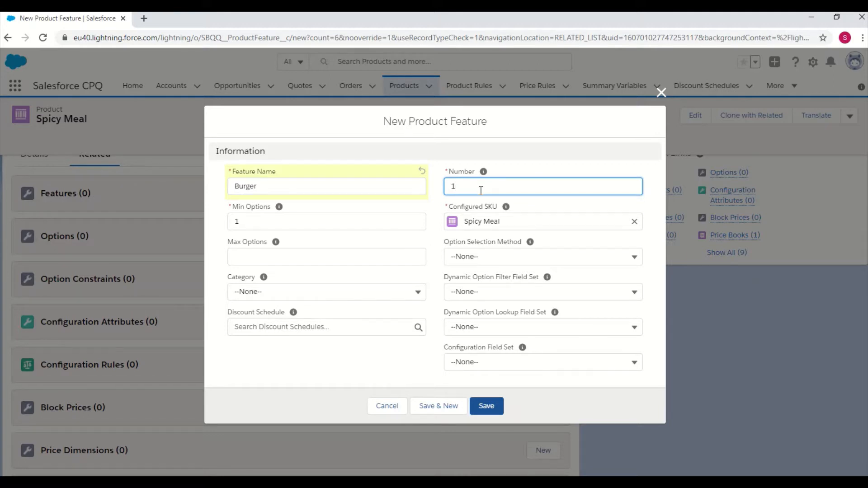
click(283, 225)
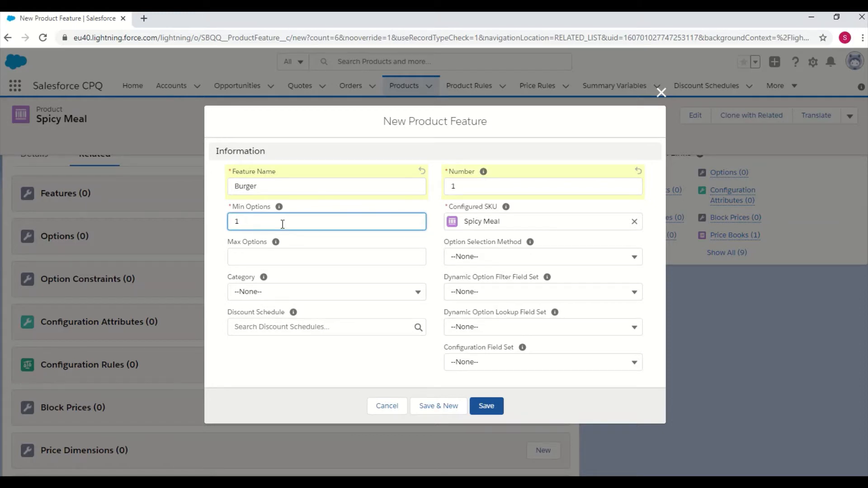
click(488, 256)
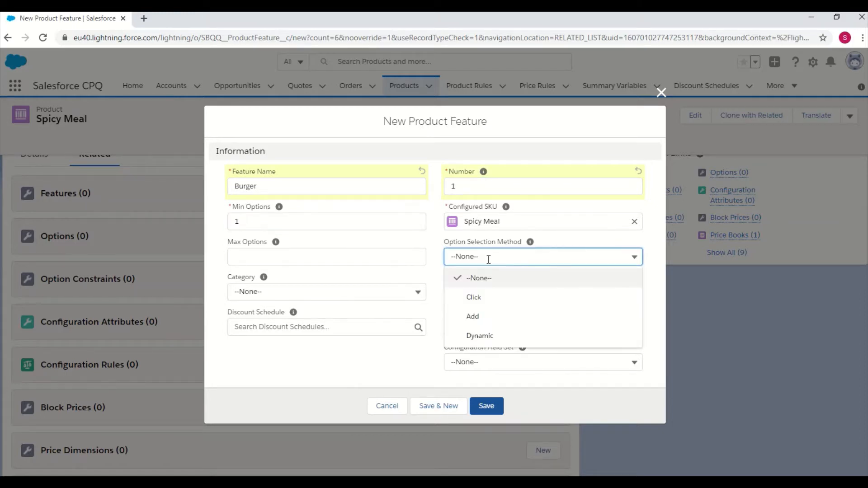
click(482, 298)
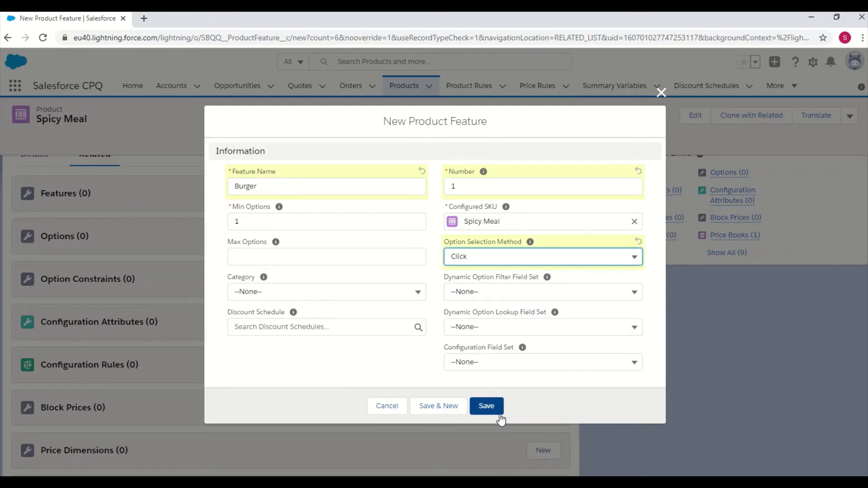
click(490, 404)
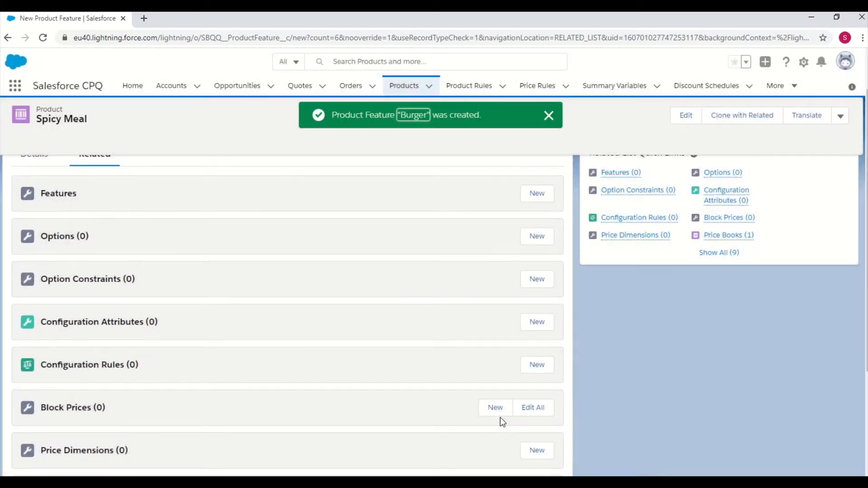
- Add a Coke feature to Spicy Meal with number 2 and option selection method Click
click(532, 192)
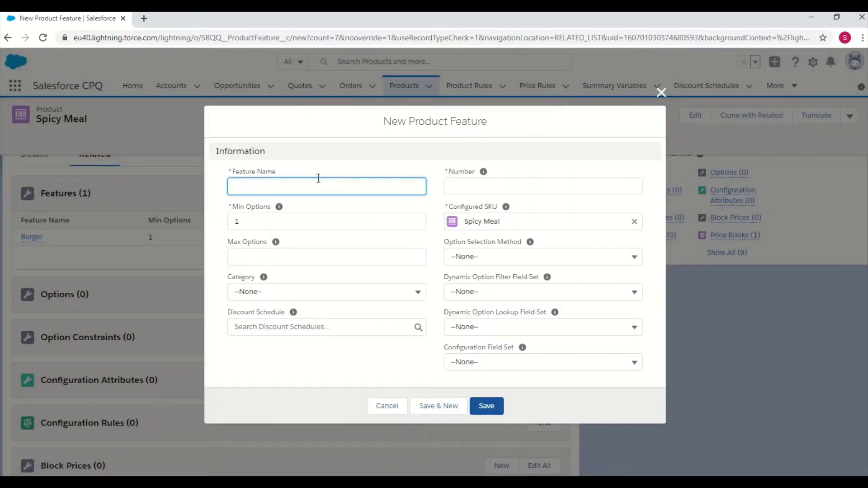
text(Coke)
click(502, 187)
text(2)
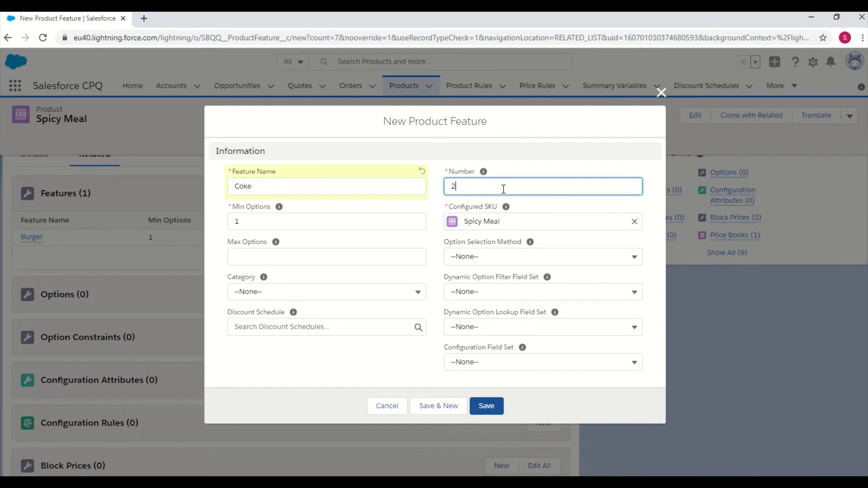
click(498, 253)
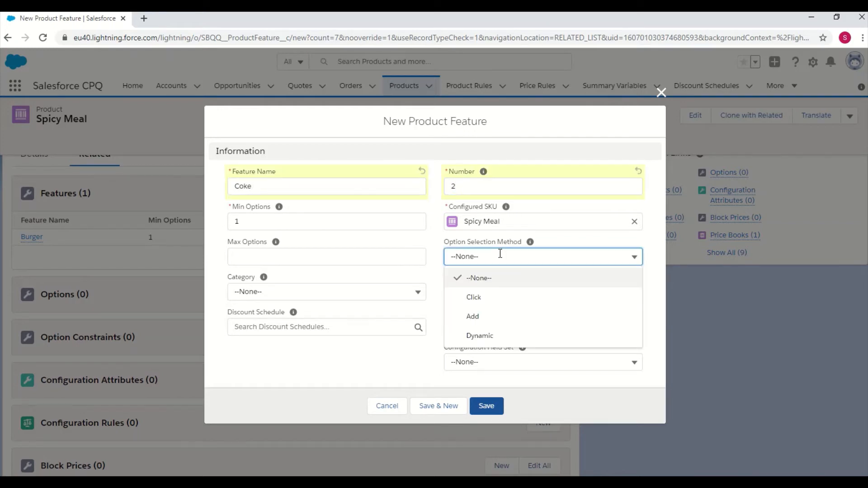
click(487, 299)
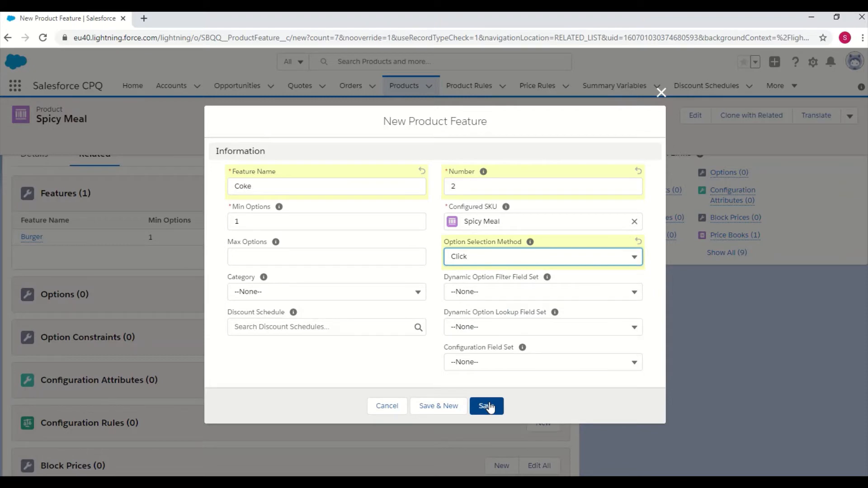
click(487, 406)
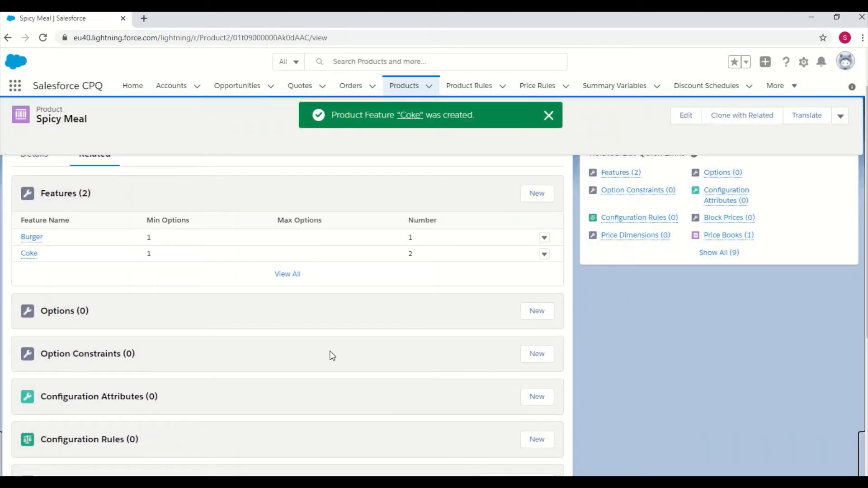
- Add Chicken Burger as a product option of Spicy Meal with number 1 under the Burger feature
click(536, 312)
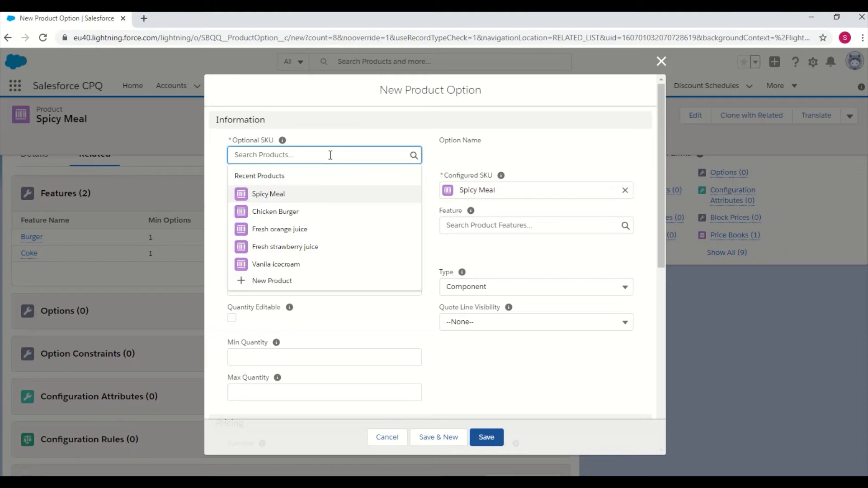
text(chi)
click(300, 209)
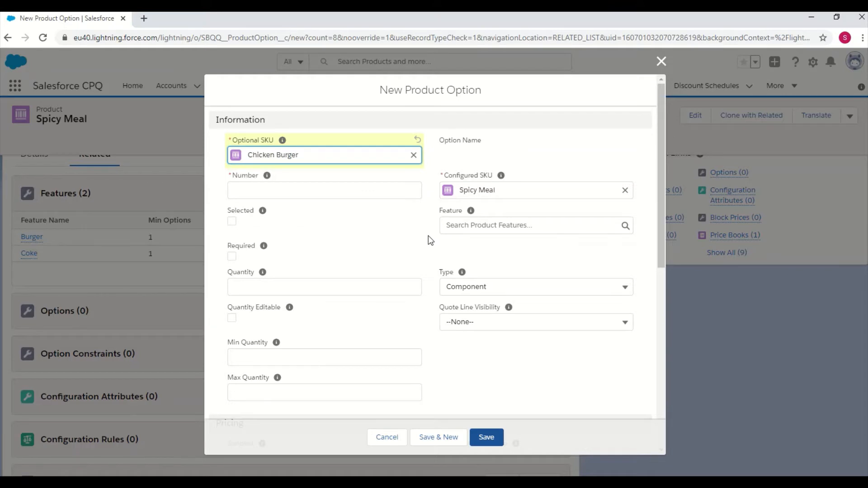
click(269, 194)
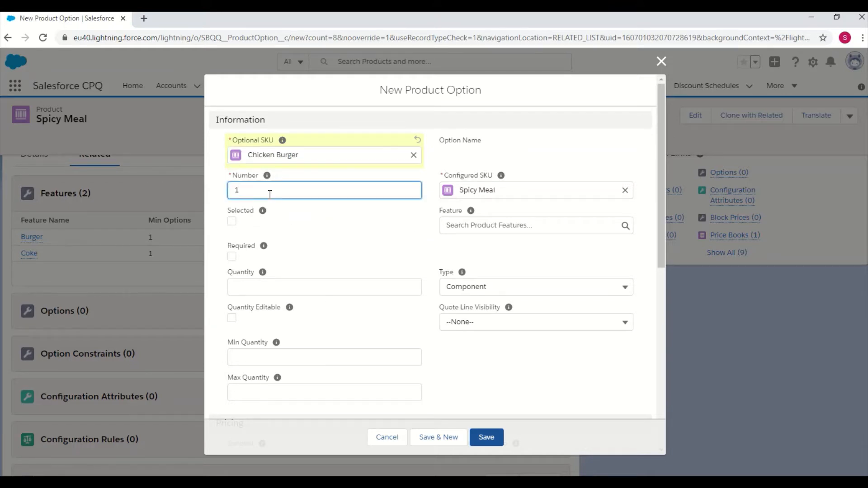
click(525, 269)
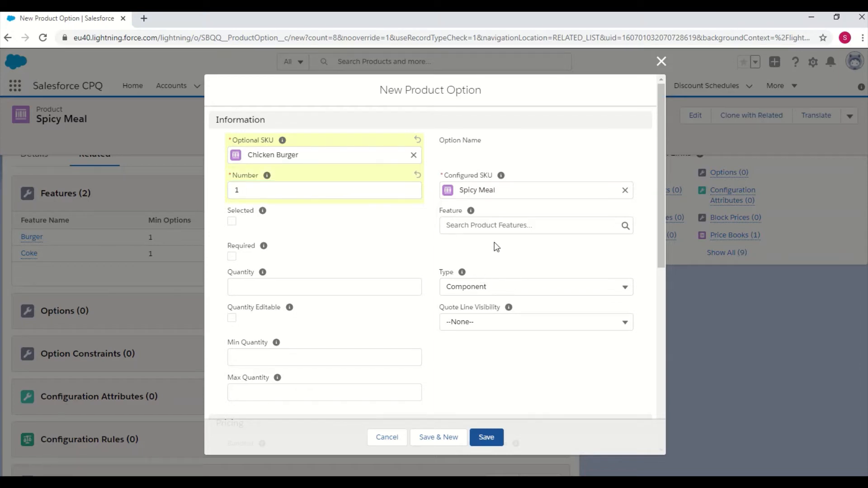
click(487, 226)
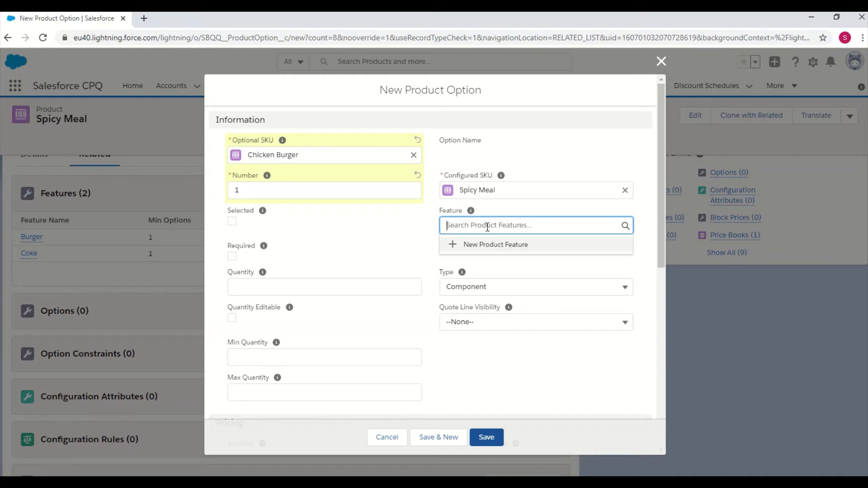
text(burg)
click(492, 259)
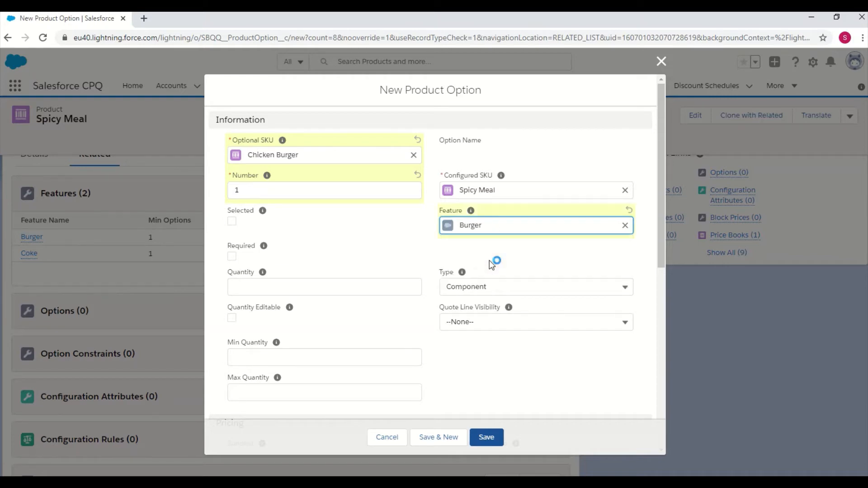
click(487, 437)
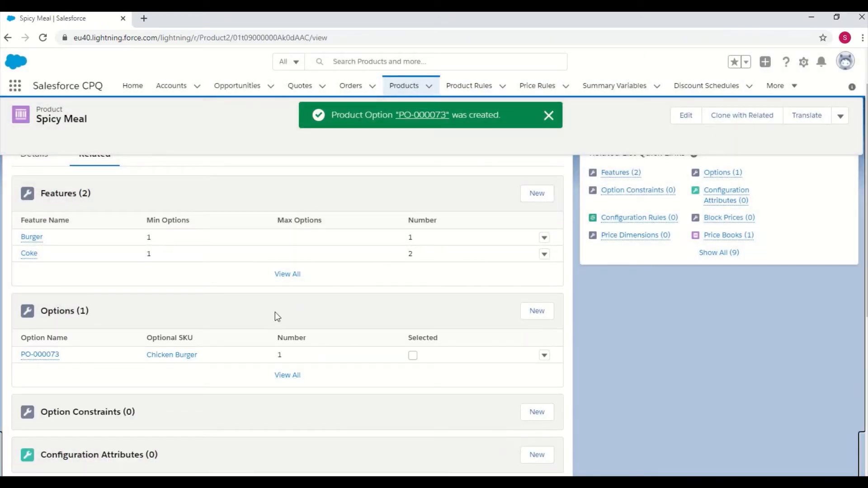
- Add Coke zero as a product option of Spicy Meal with number 2 under the Coke feature
click(534, 317)
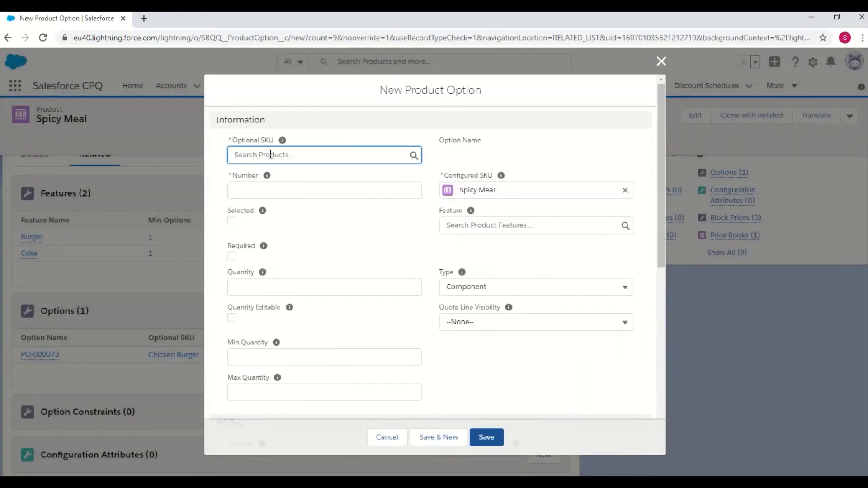
text(cok)
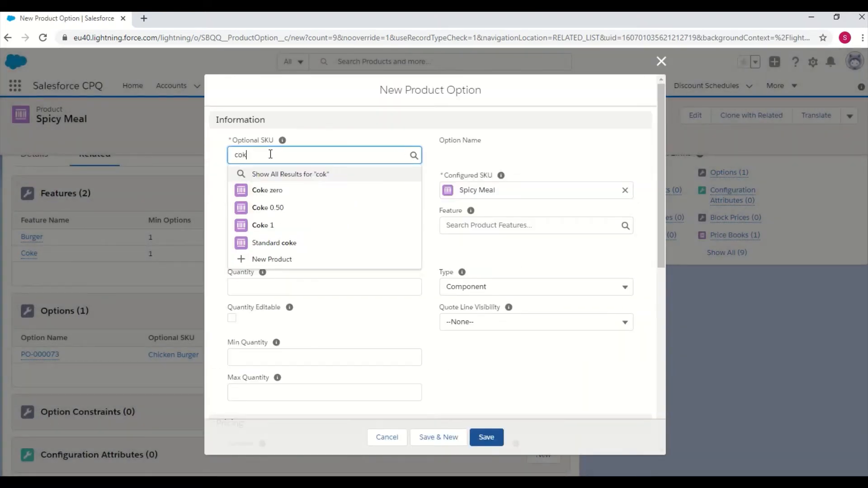
click(286, 197)
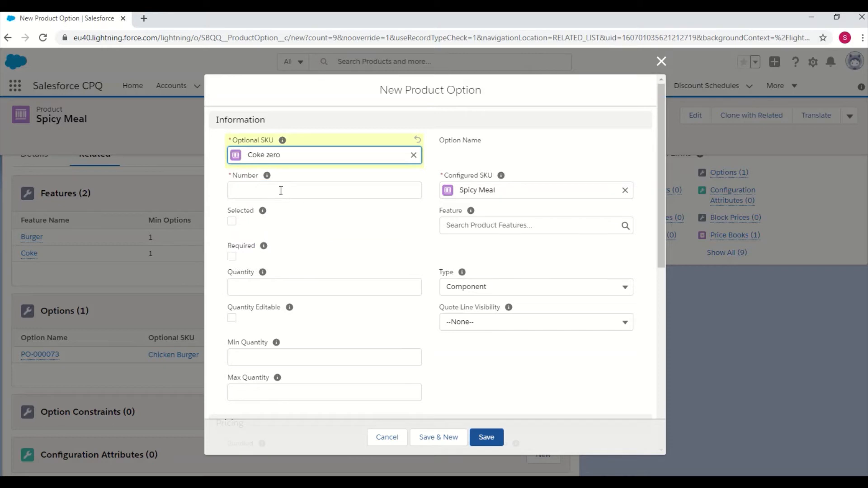
click(281, 191)
text(2)
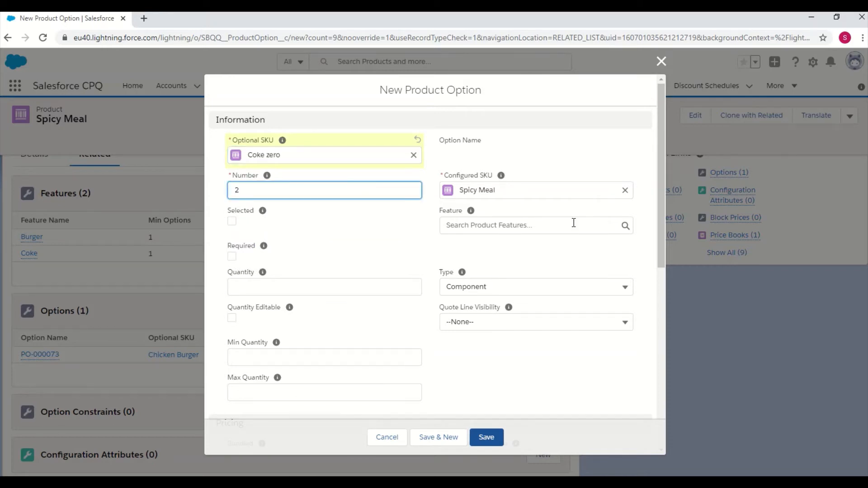
click(542, 226)
text(Cok)
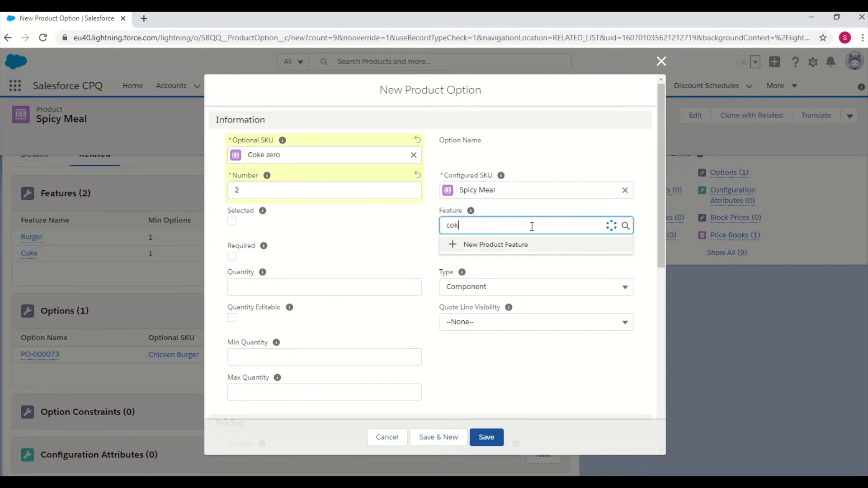
click(520, 260)
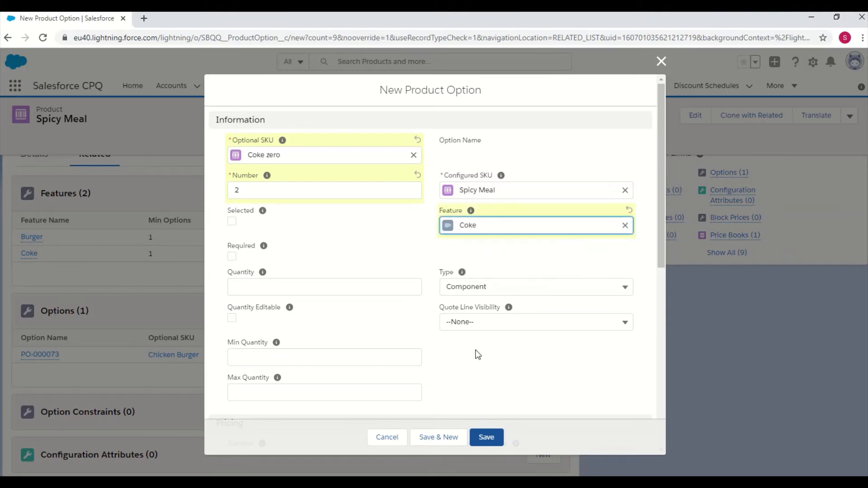
click(491, 437)
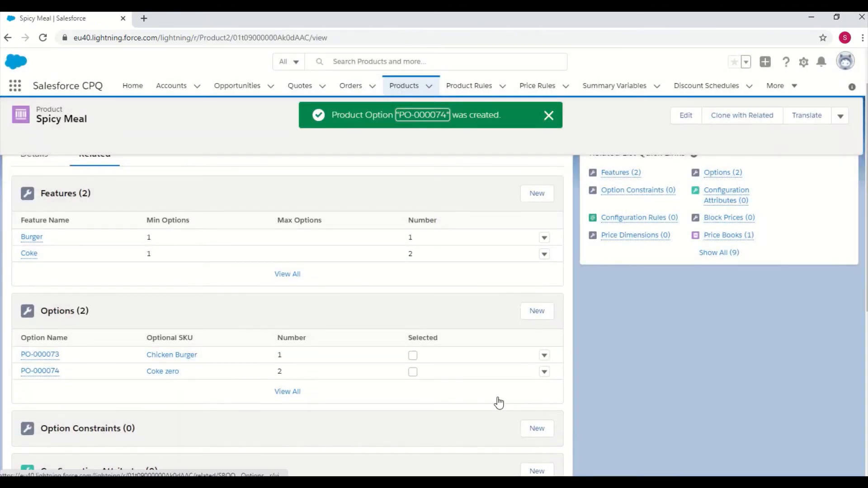
- Add Standard coke as a product option of Spicy Meal with number 3 under the Coke feature
click(538, 311)
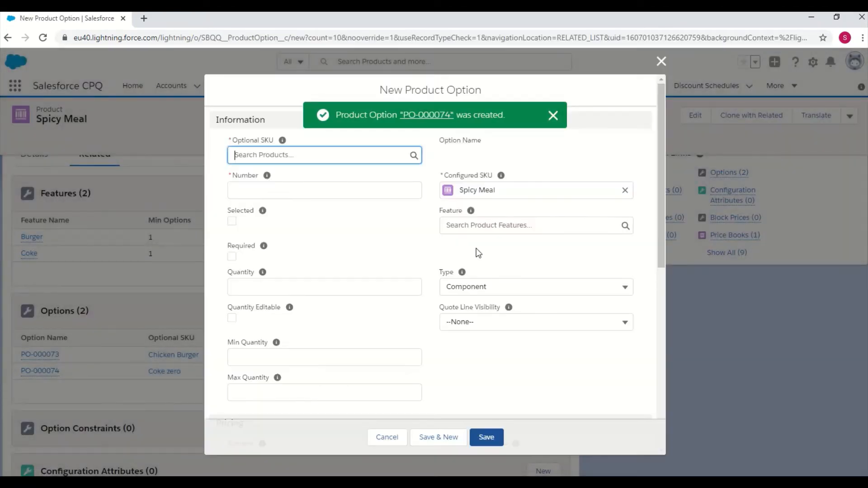
text(sta)
click(352, 197)
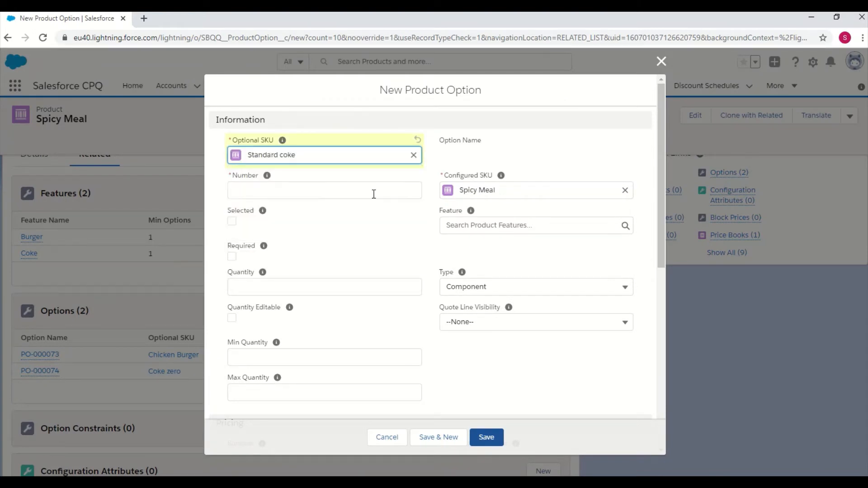
click(472, 224)
text(cok)
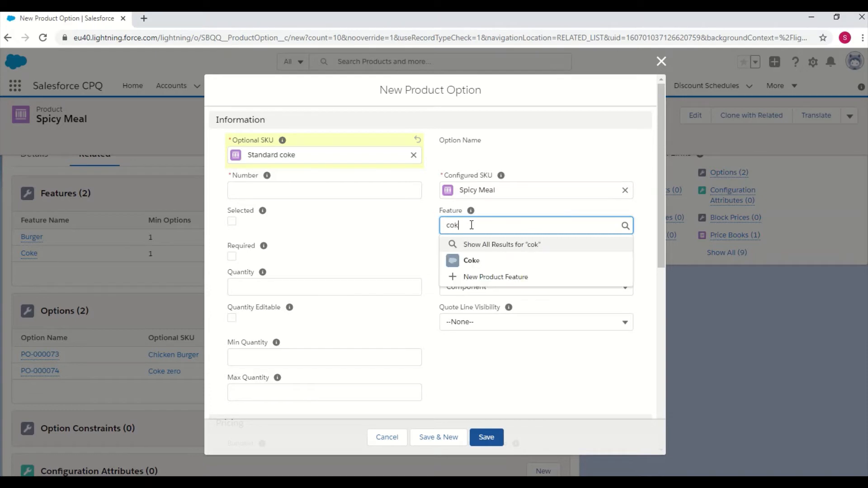
click(461, 260)
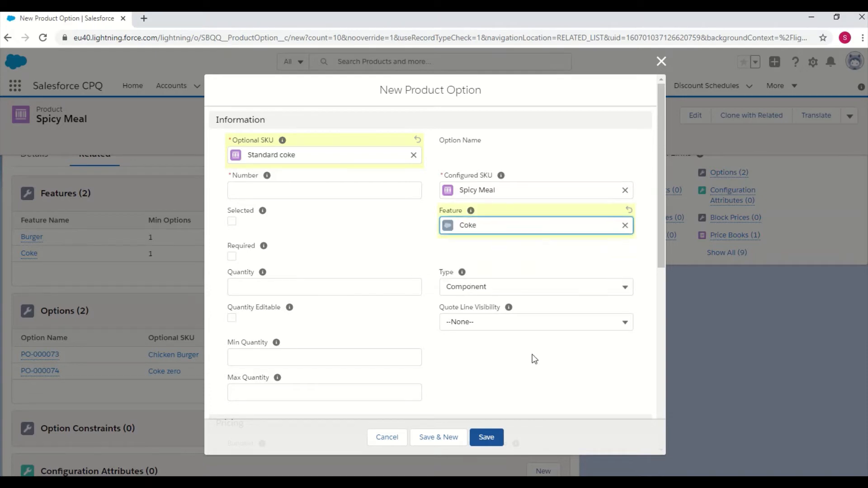
click(293, 192)
text(3)
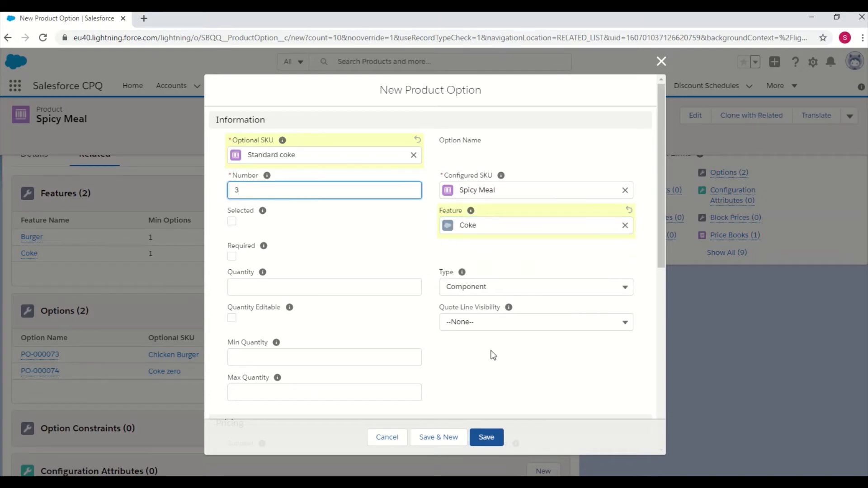
click(492, 440)
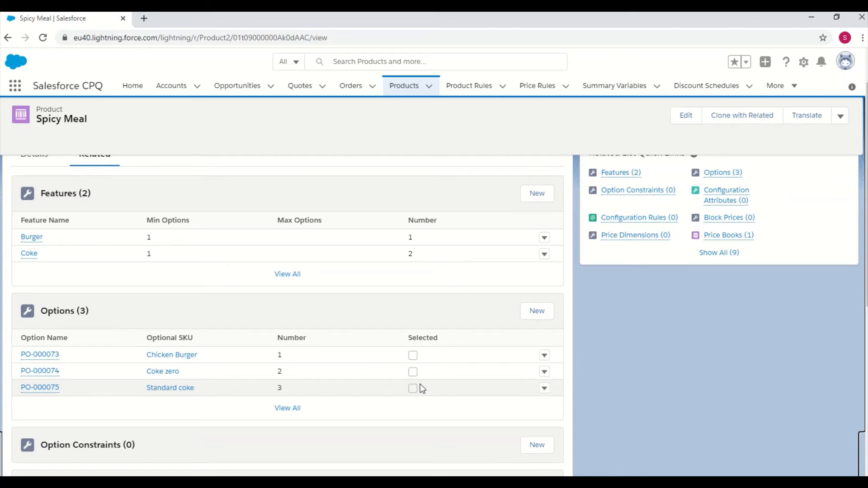
- Switch to the PowerPoint demo presentation to read the first CPQ example slide, and return to the Spicy Meal record in Salesforce
click(385, 483)
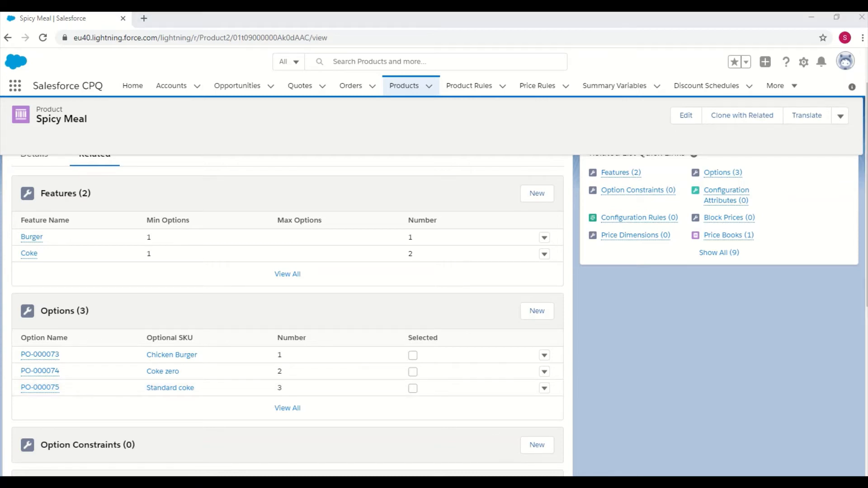
click(419, 472)
click(86, 284)
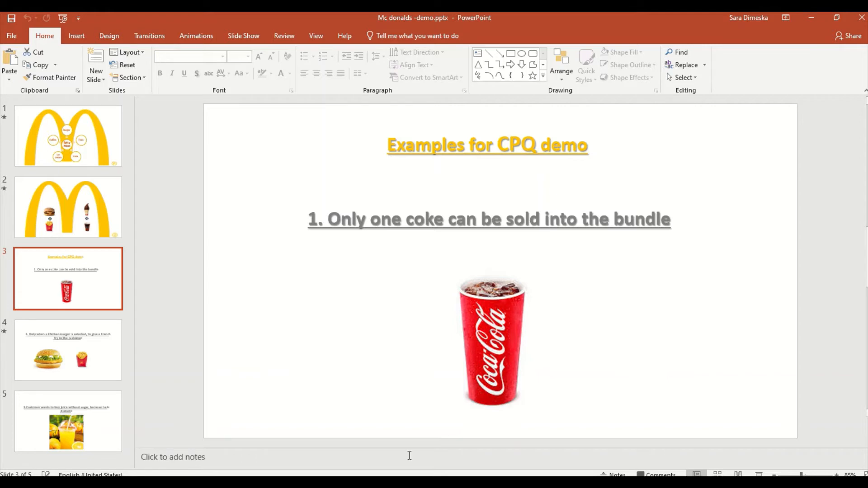
click(398, 483)
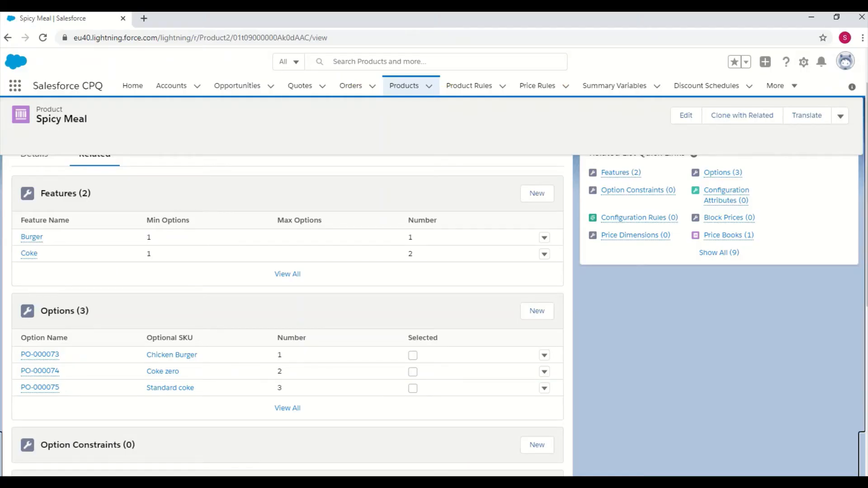
- Start a new option constraint for Spicy Meal and name it Only one Coke
scroll(265, 355, down, 3)
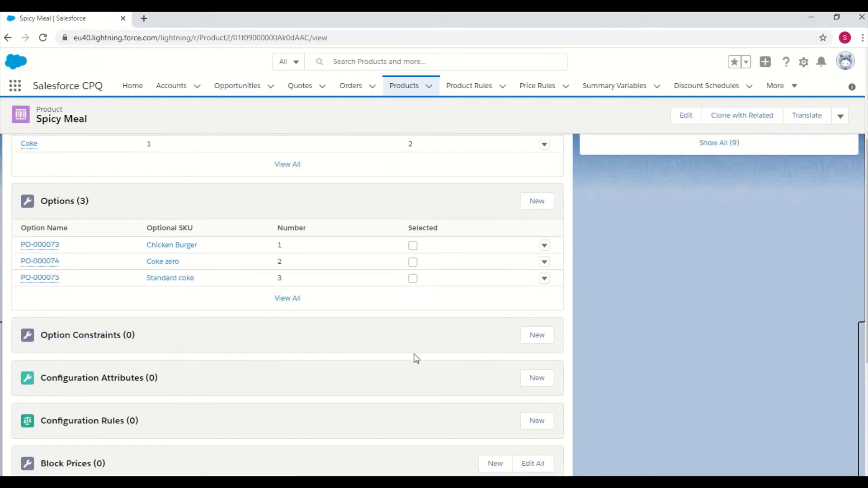
click(536, 337)
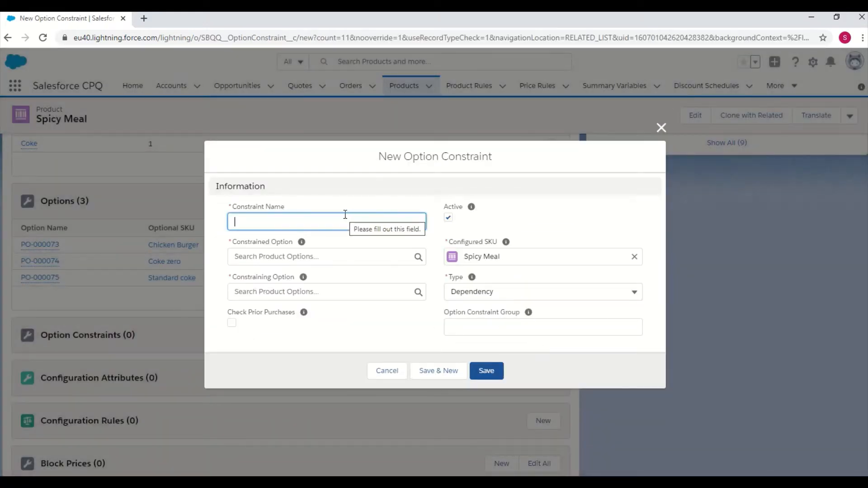
text(ON)
key(BackSpace)
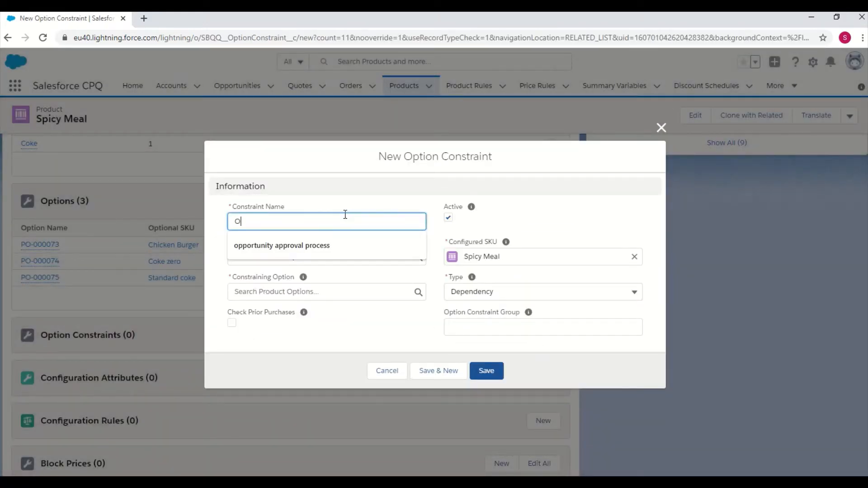
text(nly on)
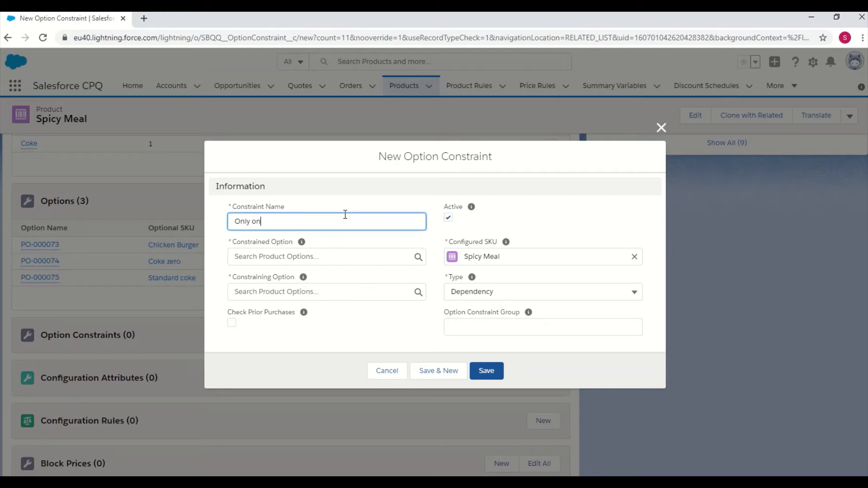
text(e Coke)
- Set PO-000074 (Coke zero) as the constrained option and PO-000075 (Standard coke) as the constraining option
click(294, 258)
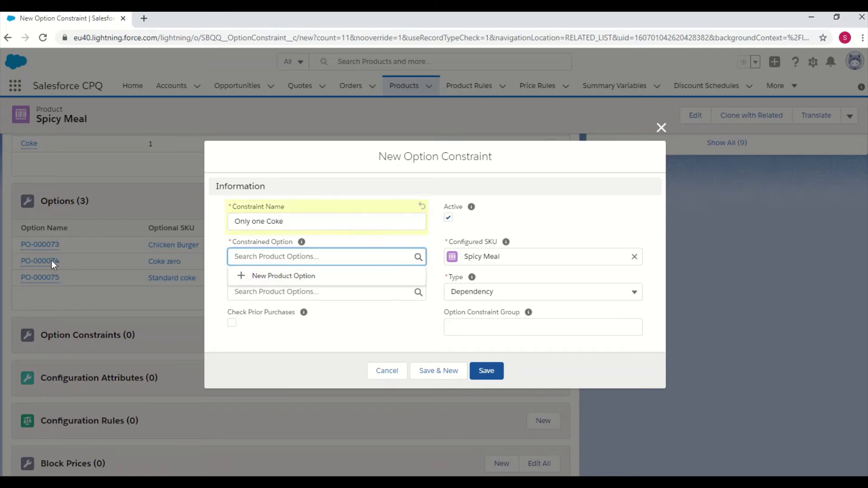
text(74)
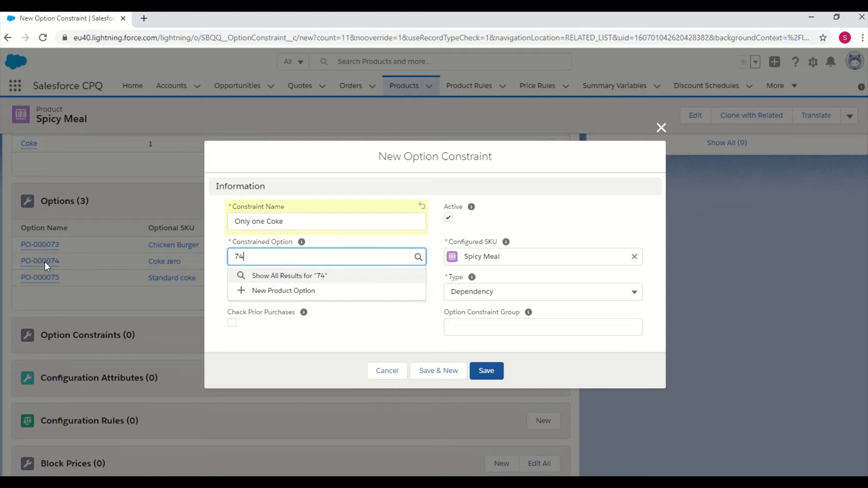
click(311, 276)
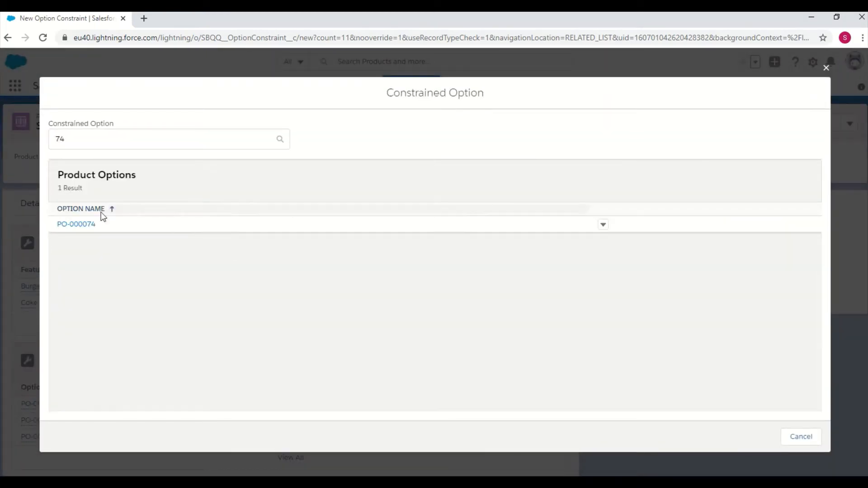
click(76, 224)
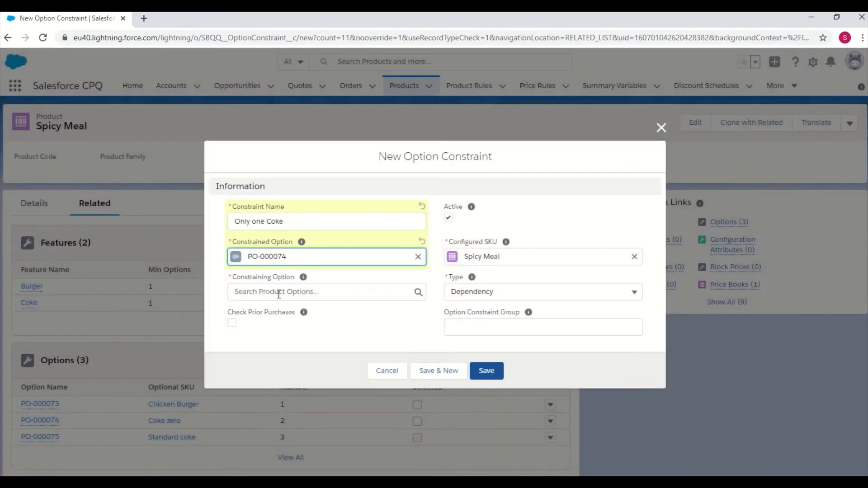
click(278, 293)
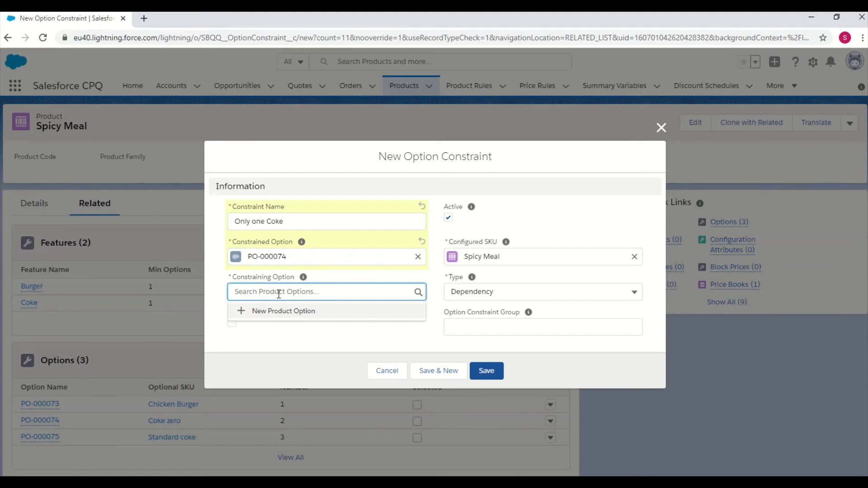
text(75)
click(282, 310)
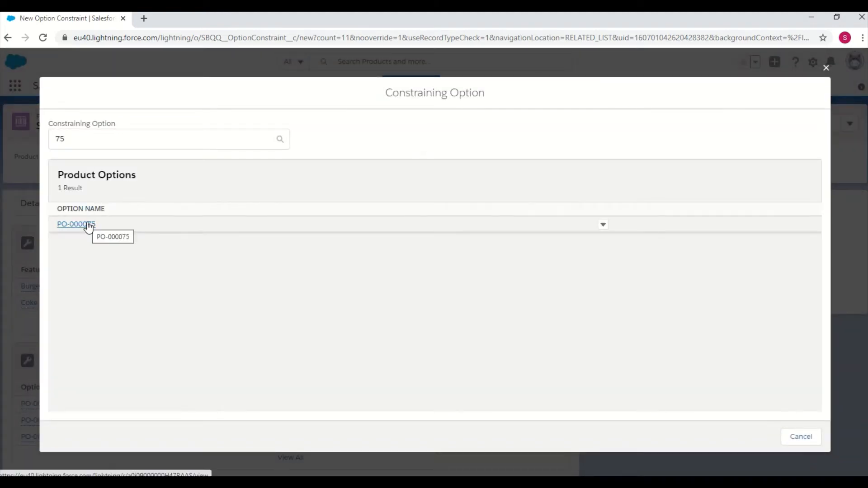
click(86, 225)
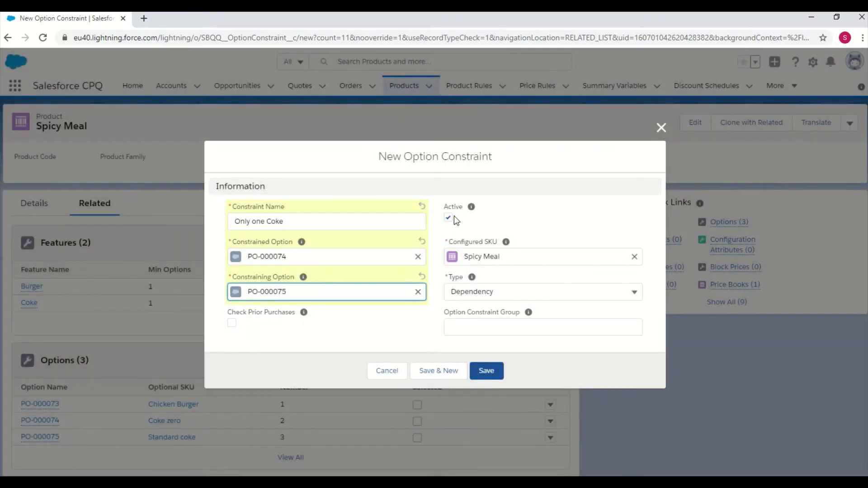
- Set the constraint type to Exclusion and save the Only one Coke option constraint
click(475, 291)
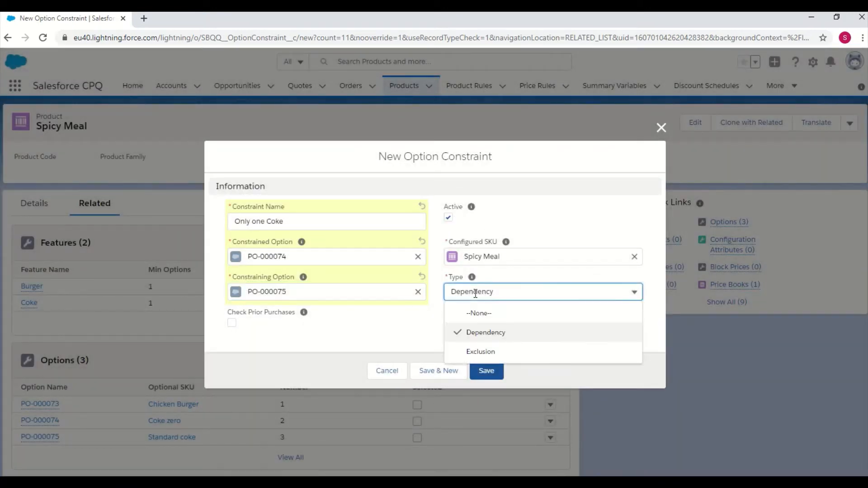
click(482, 354)
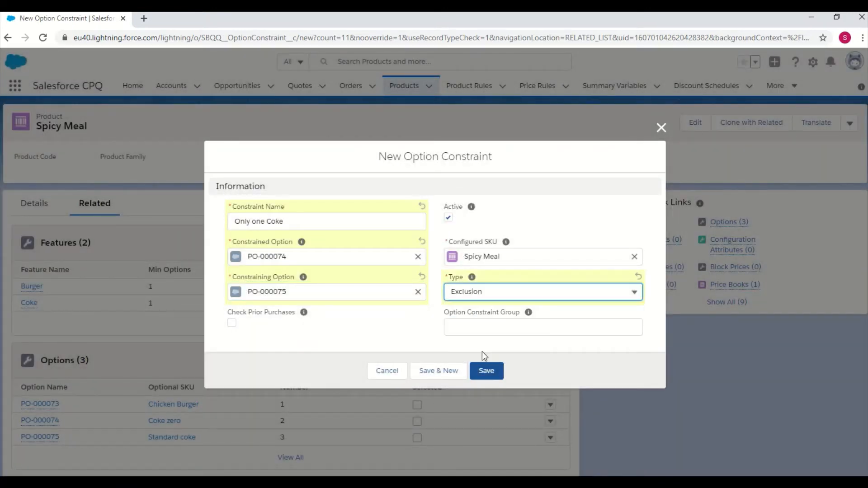
click(493, 373)
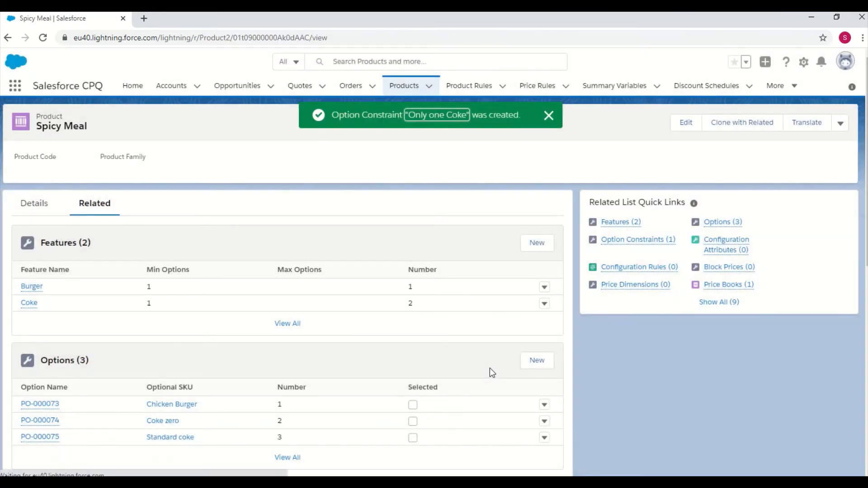
scroll(490, 368, down, 1)
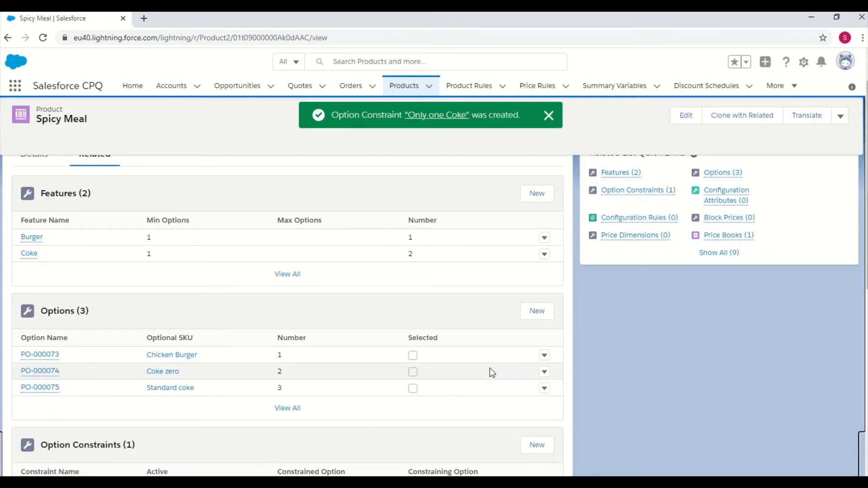
- Open the recently viewed draft quote and edit its quote lines
click(300, 90)
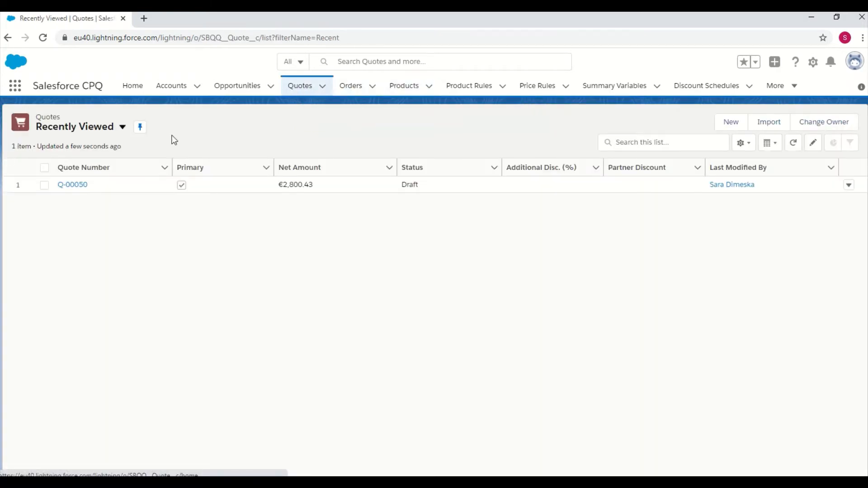
click(84, 185)
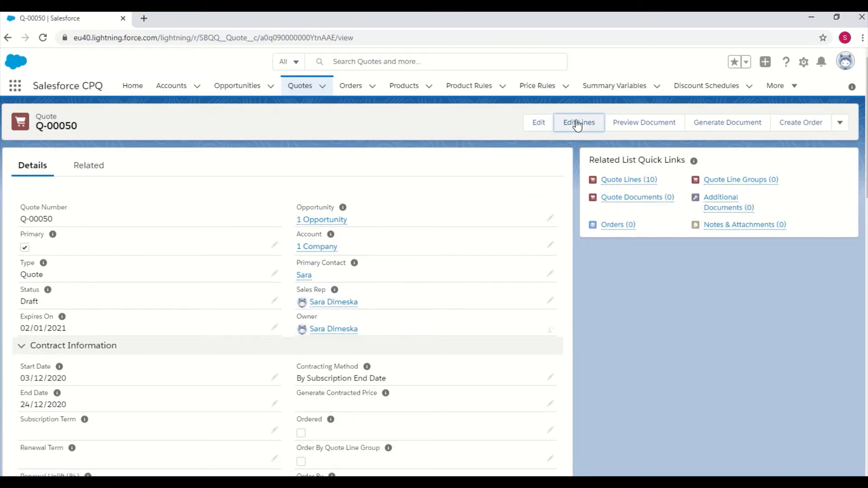
click(577, 127)
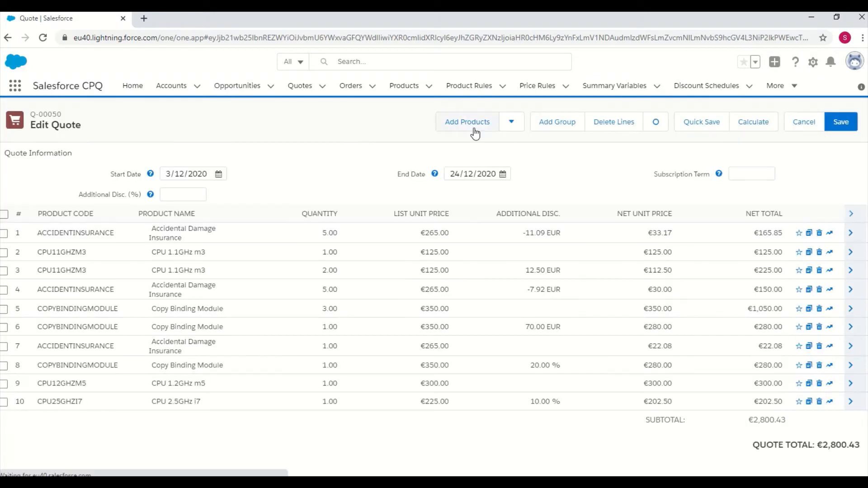
- Search the product selection for Spicy Meal and add it to the quote
click(473, 131)
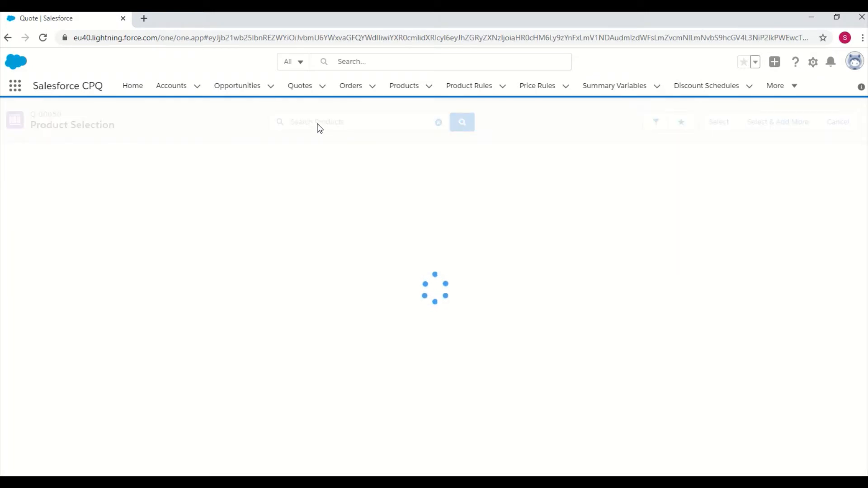
click(324, 120)
text(sp)
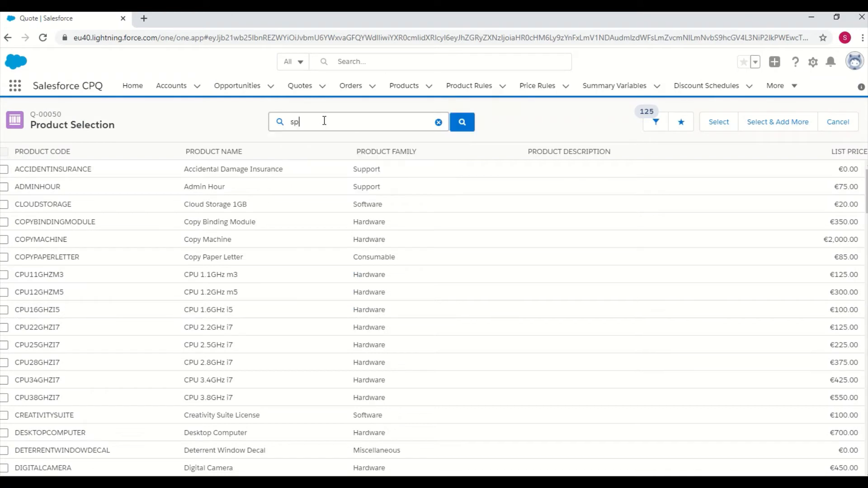
text(icy)
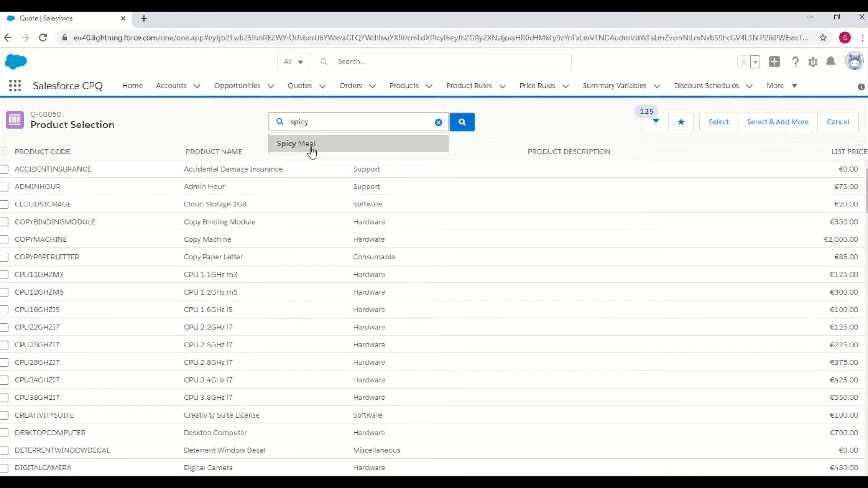
click(310, 144)
click(4, 169)
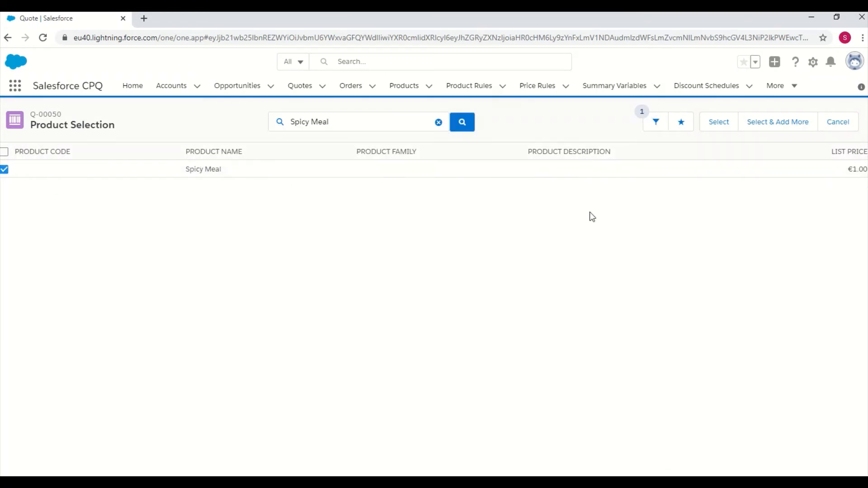
click(717, 125)
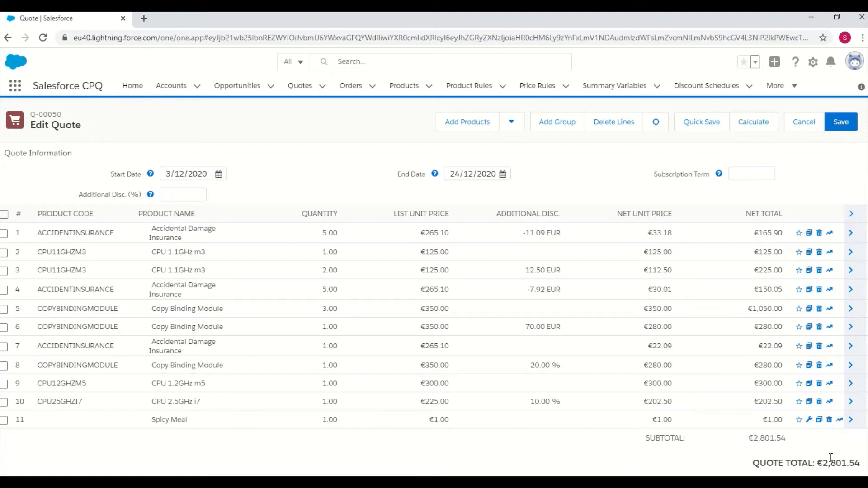
- Open the Spicy Meal line's configuration and test the exclusion by alternately selecting and clearing Coke zero and Standard coke
click(809, 421)
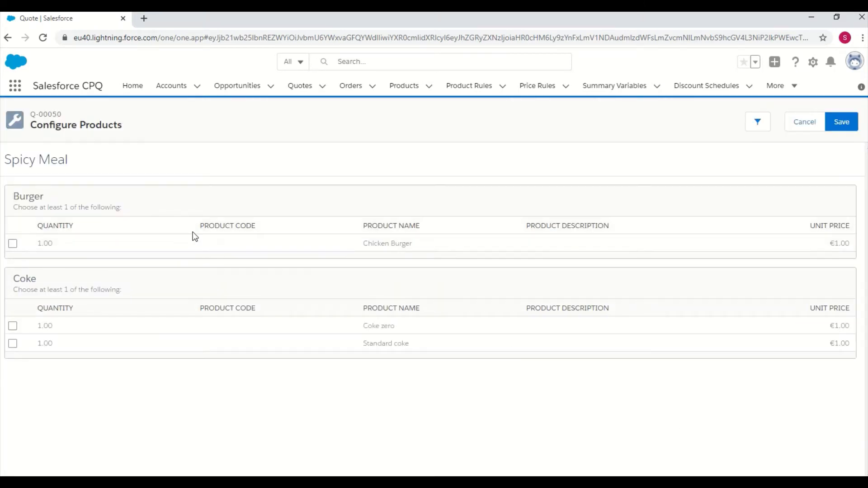
click(13, 326)
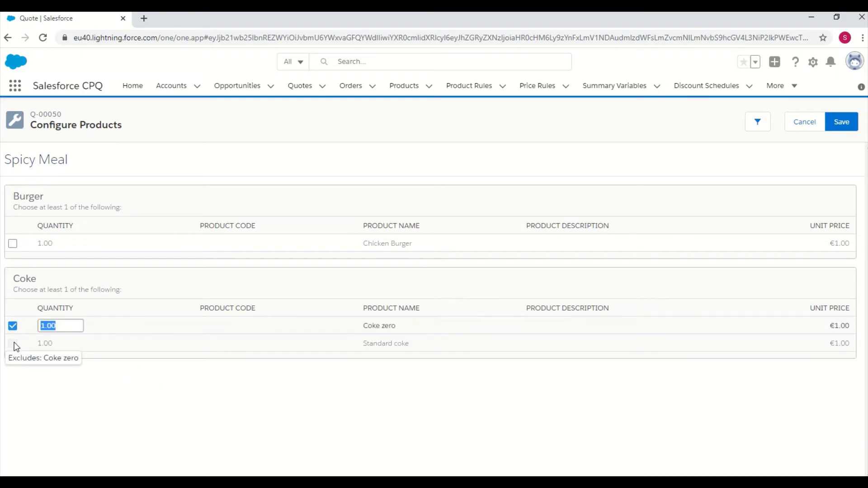
click(13, 326)
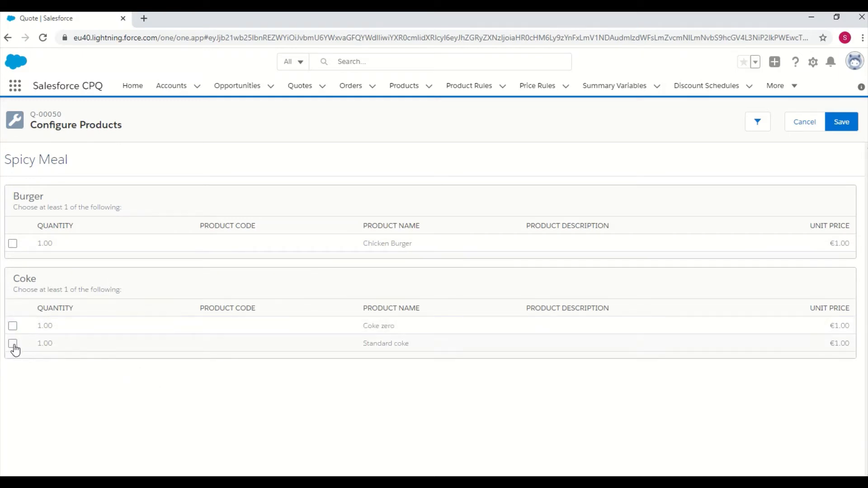
click(13, 343)
click(13, 344)
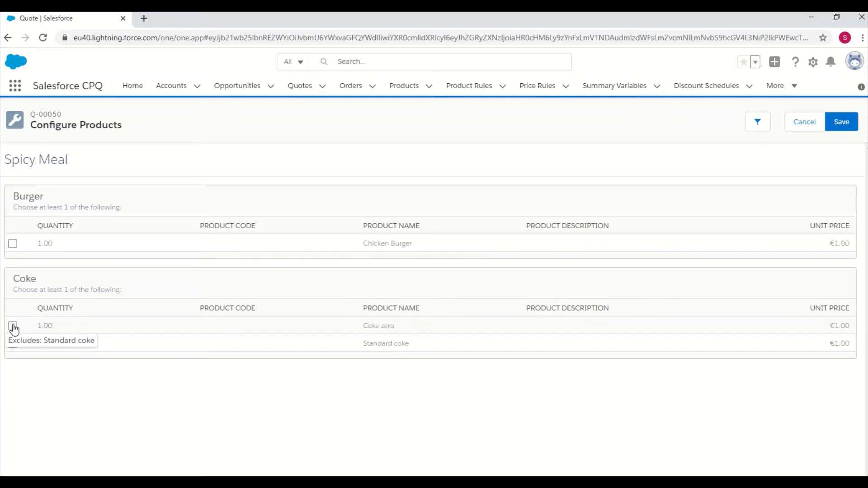
click(12, 326)
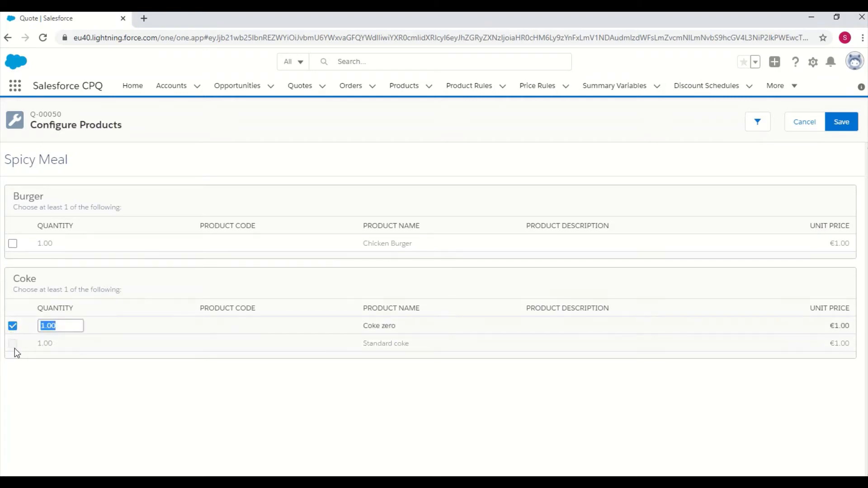
click(14, 346)
click(13, 328)
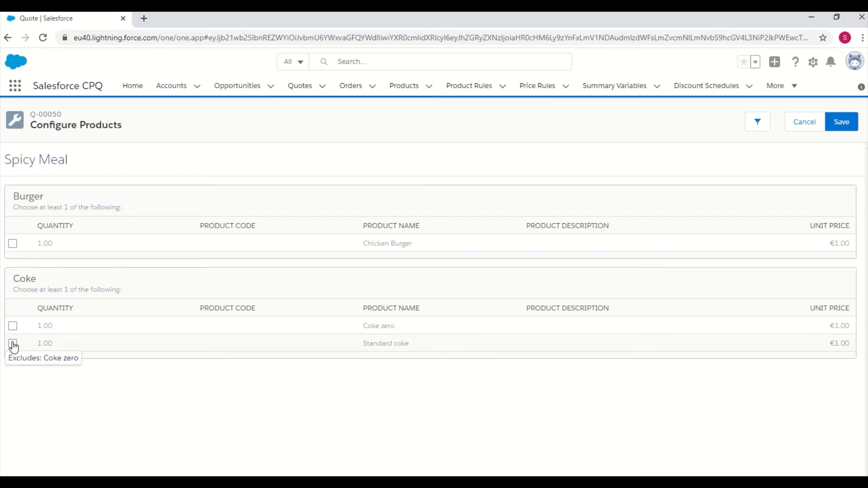
- Select Standard coke and Chicken Burger for the Spicy Meal bundle and save the configuration
click(14, 345)
click(13, 245)
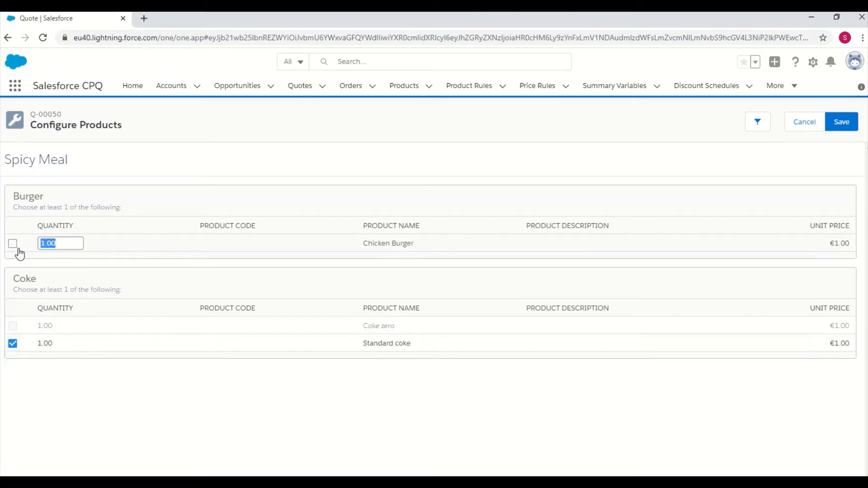
click(849, 123)
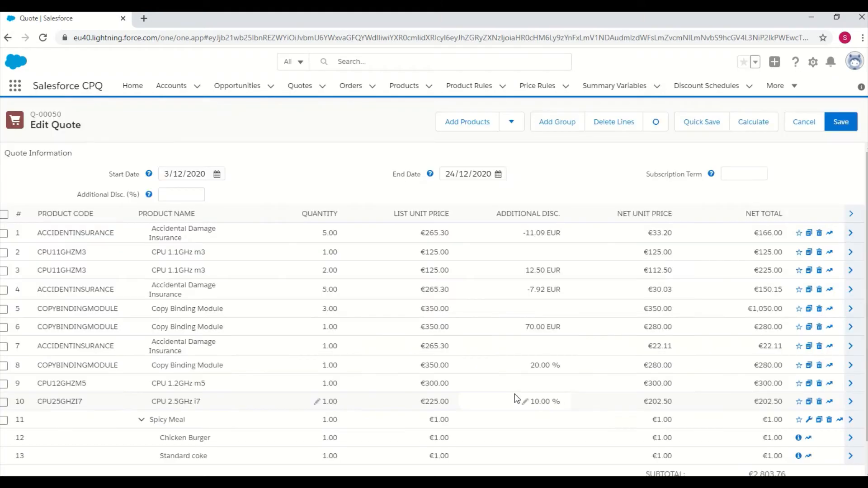
- Switch to the PowerPoint demo presentation and read the second CPQ example on slide 4
mouse_move(407, 483)
click(423, 467)
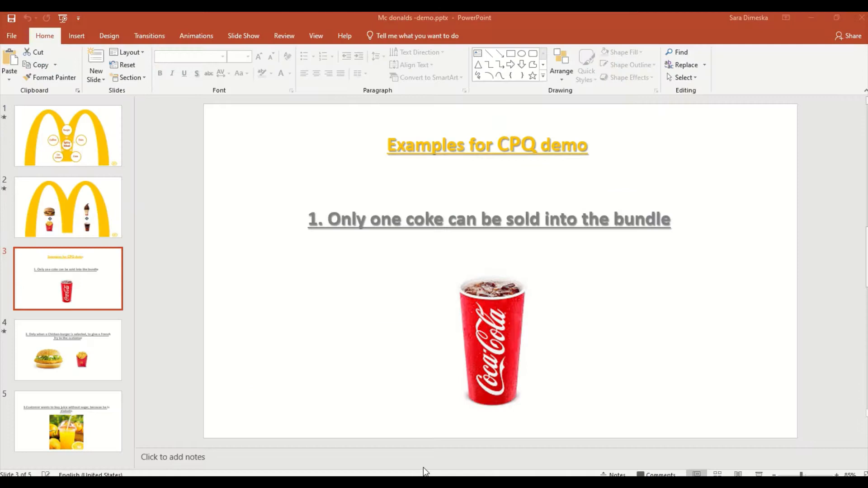
click(86, 360)
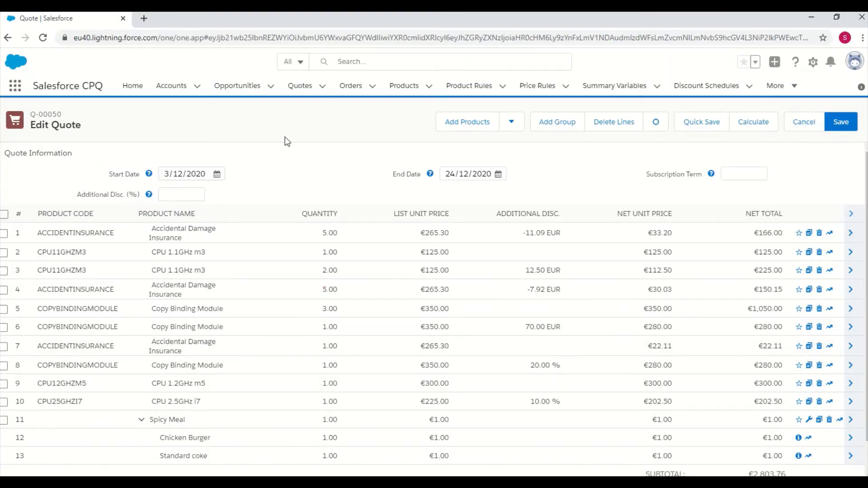
- Return to Salesforce and open the related records of Spicy Meal from the recently viewed products
click(295, 89)
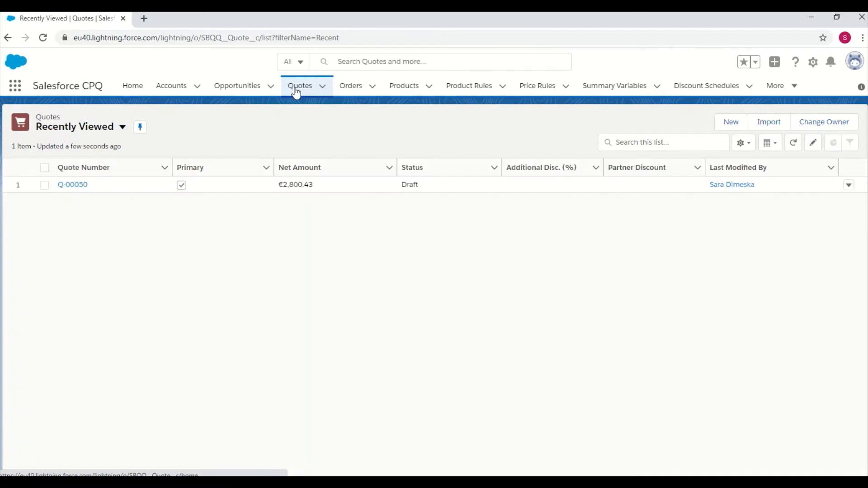
click(394, 90)
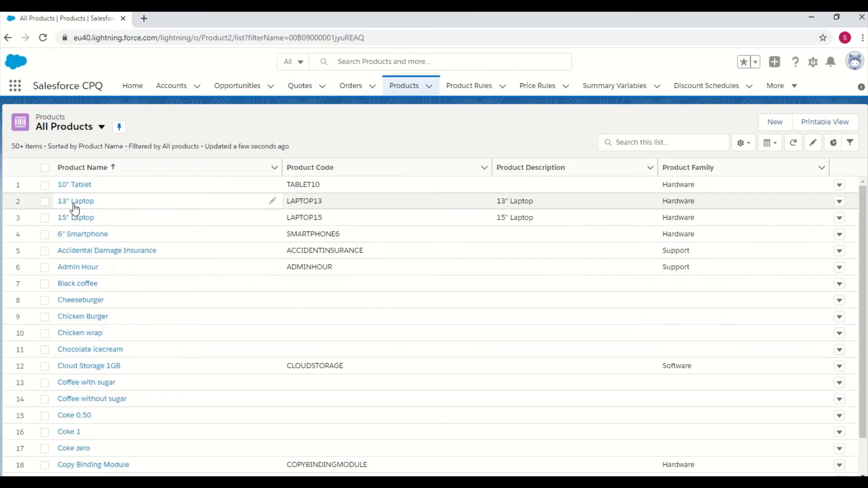
click(90, 128)
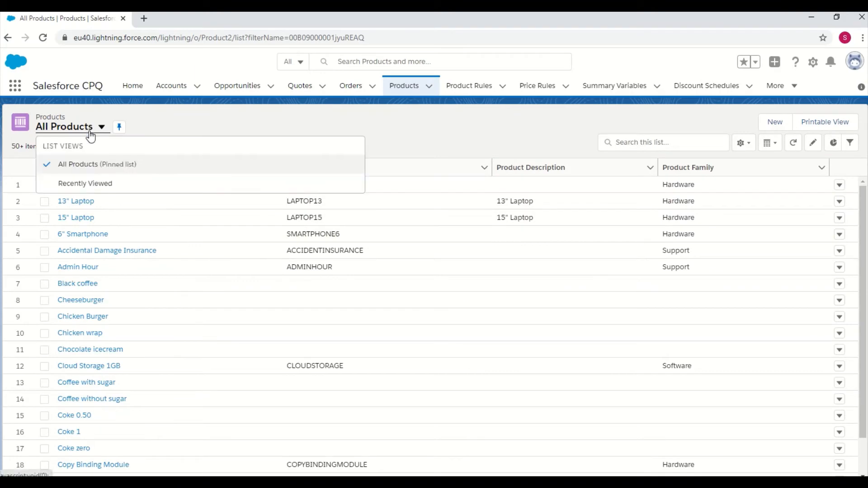
click(86, 185)
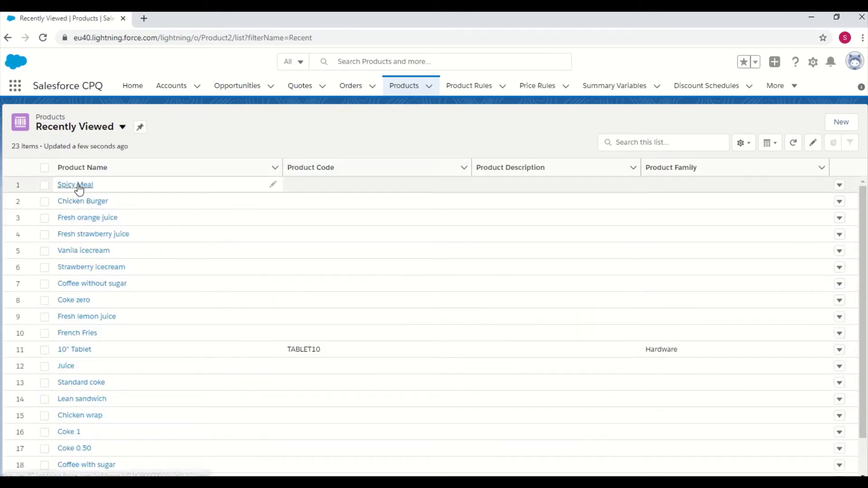
click(78, 184)
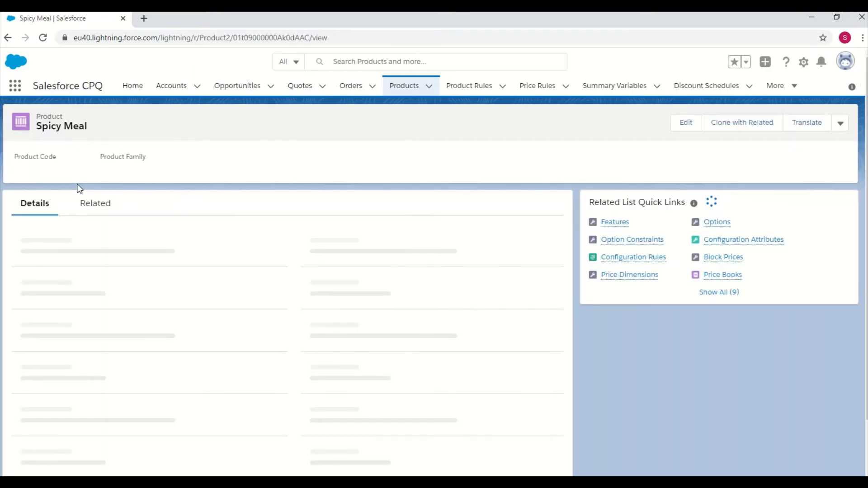
click(89, 207)
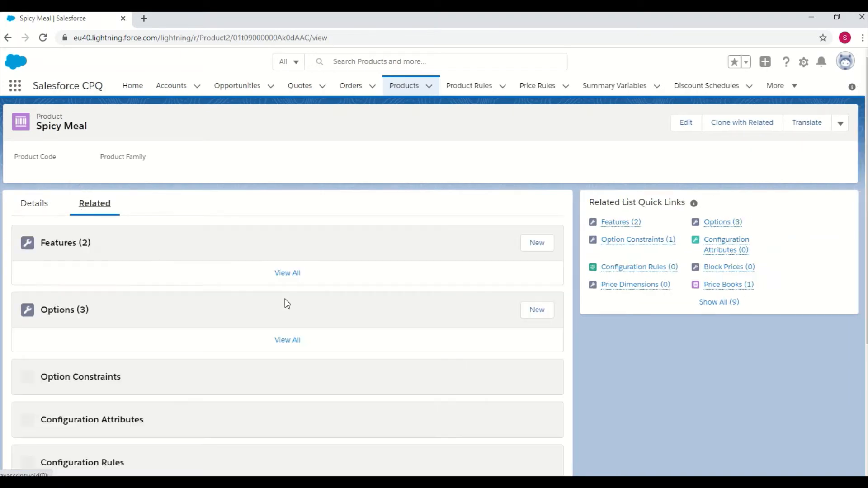
- Add French Fries as a product option of Spicy Meal with number 4 and type Accessory, and save it
scroll(285, 299, down, 2)
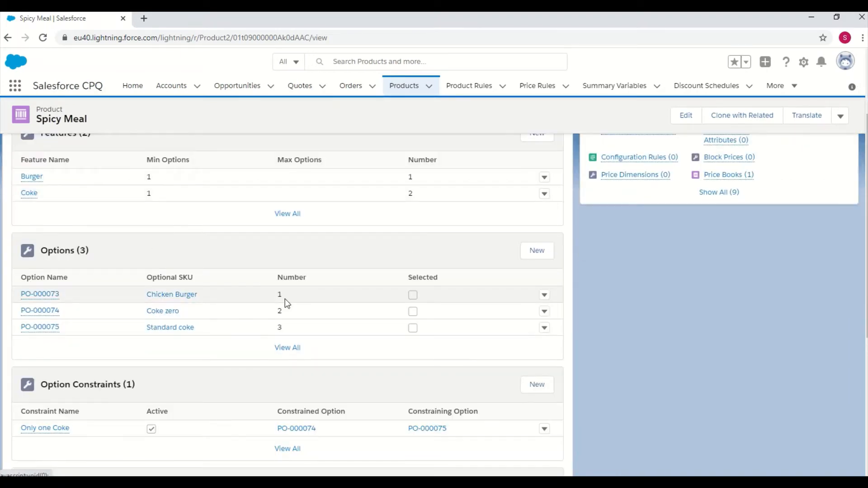
scroll(285, 300, up, 1)
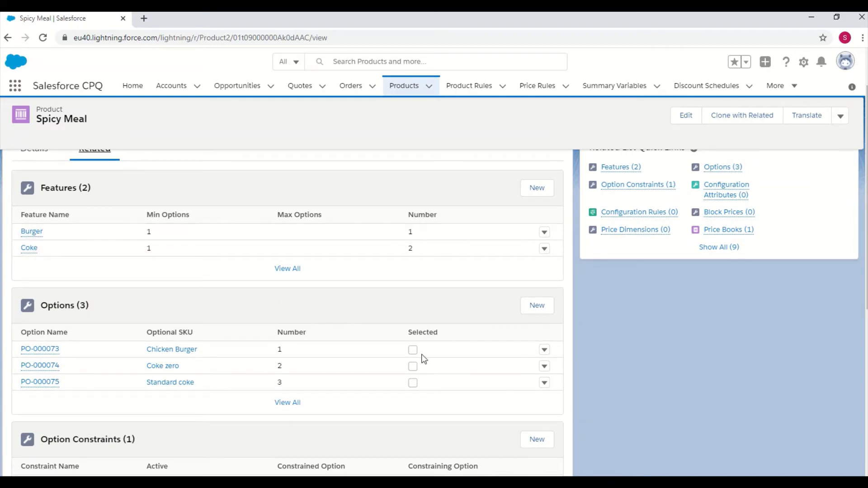
click(534, 306)
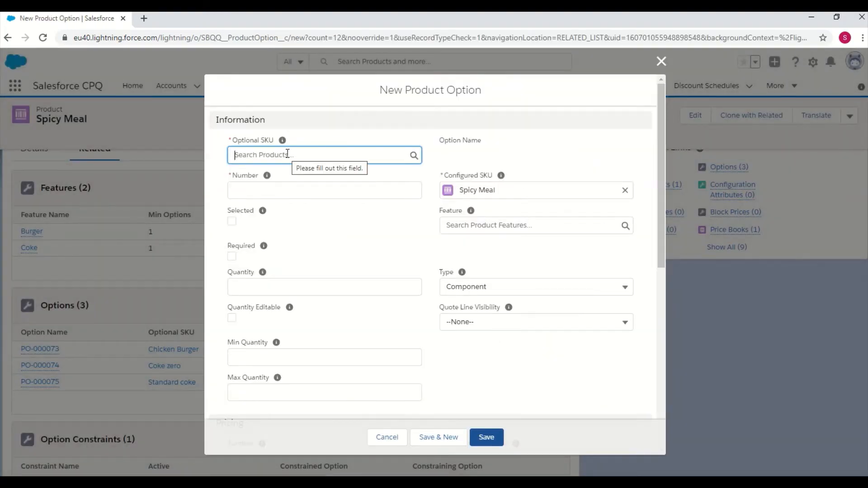
text(fren)
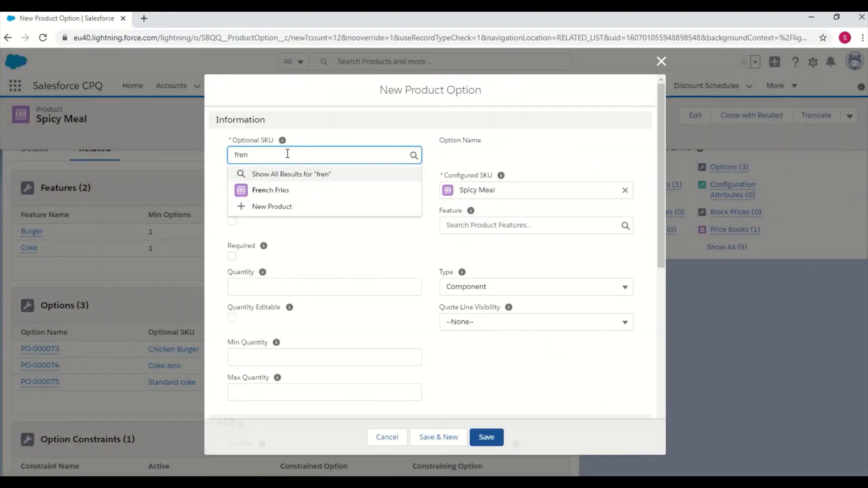
click(300, 190)
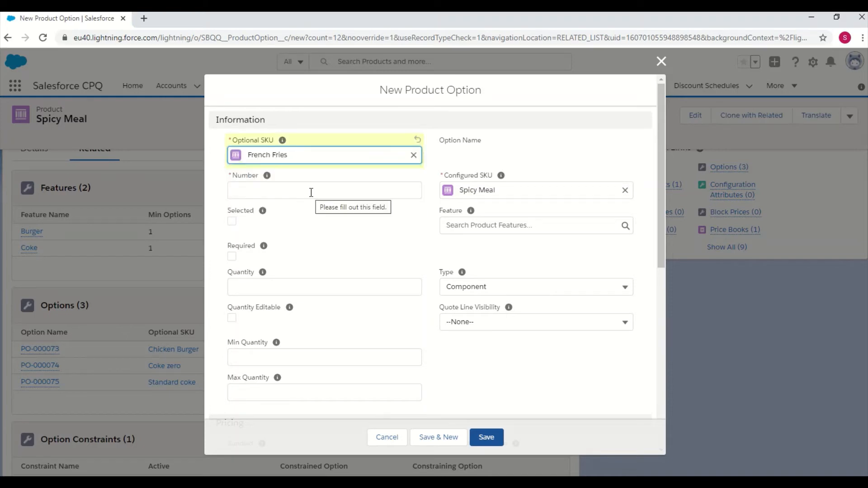
click(311, 193)
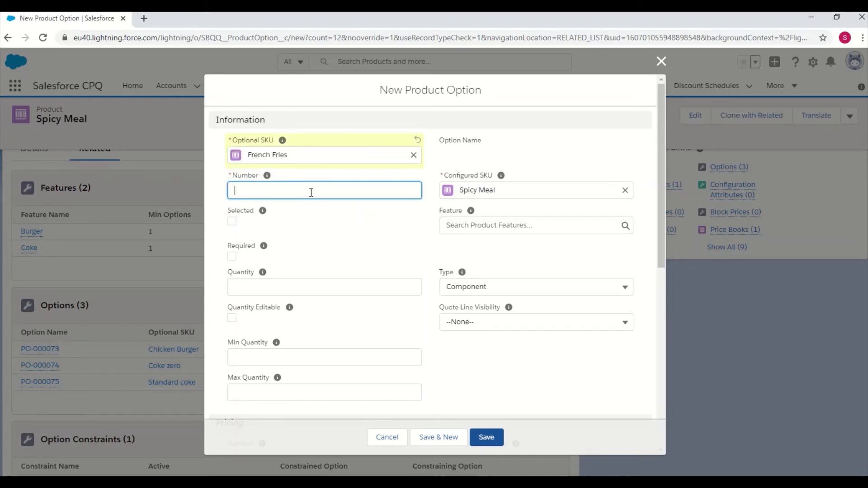
text(4)
click(479, 288)
click(476, 347)
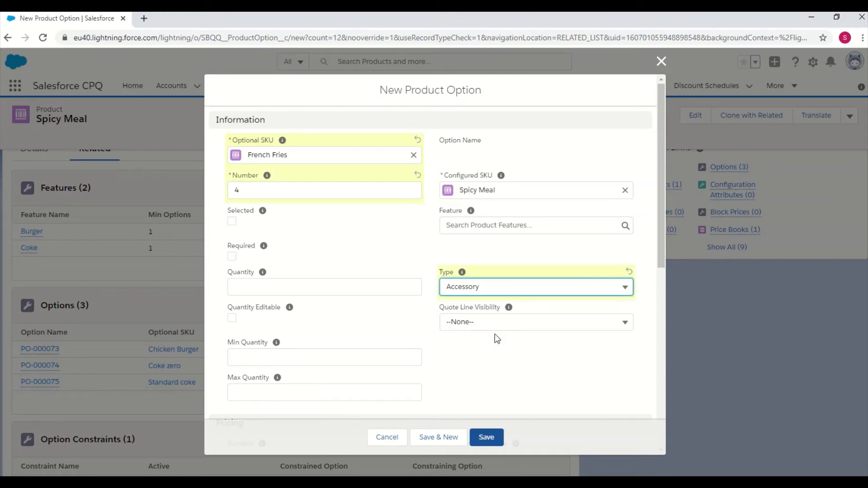
click(494, 438)
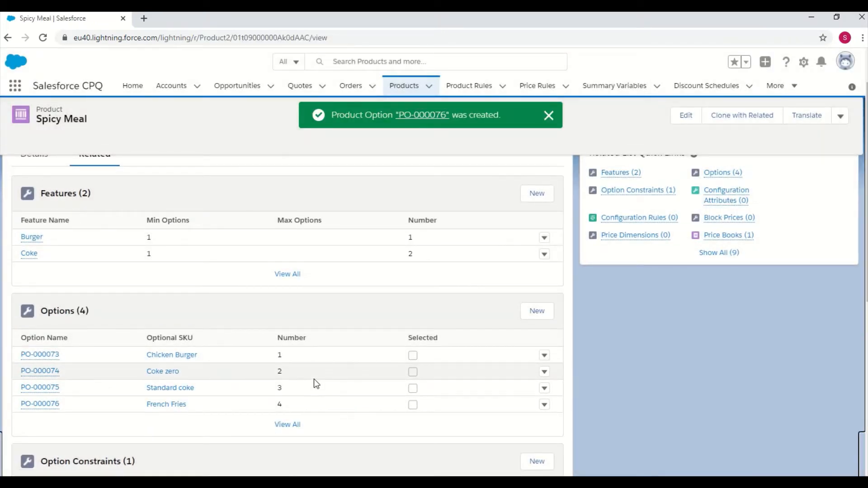
- Start a new option constraint for Spicy Meal and name it "Chicken burger with fries"
scroll(313, 379, down, 5)
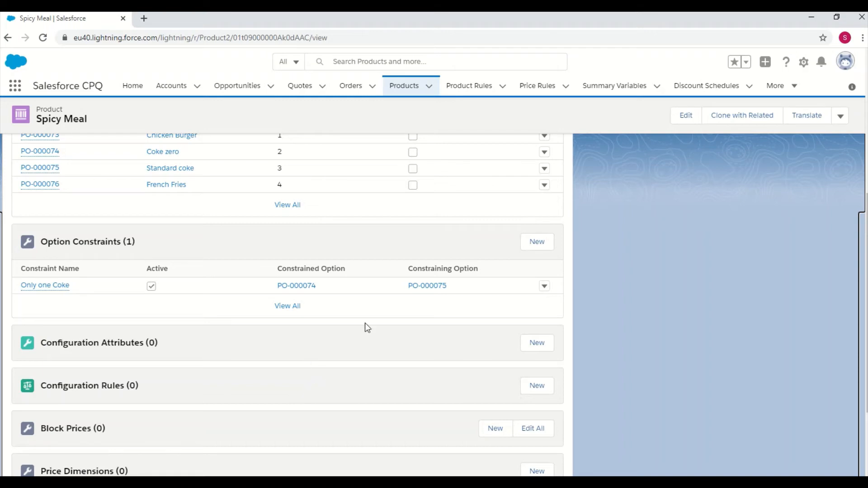
click(537, 242)
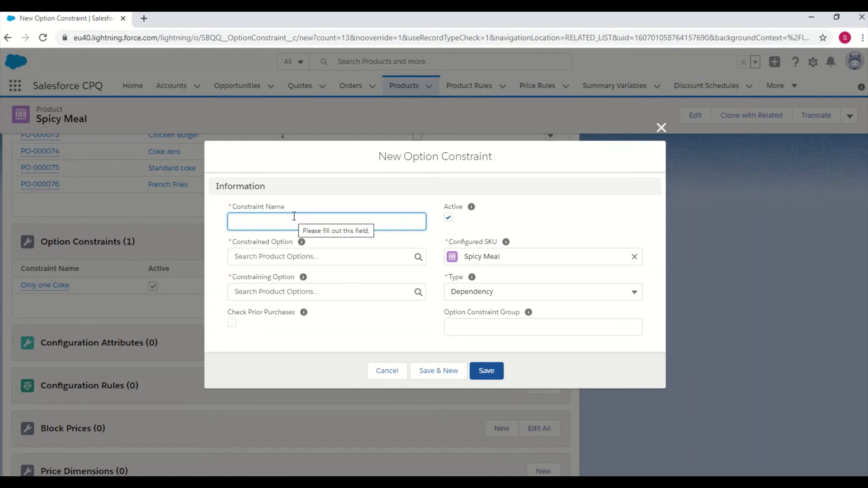
text(C)
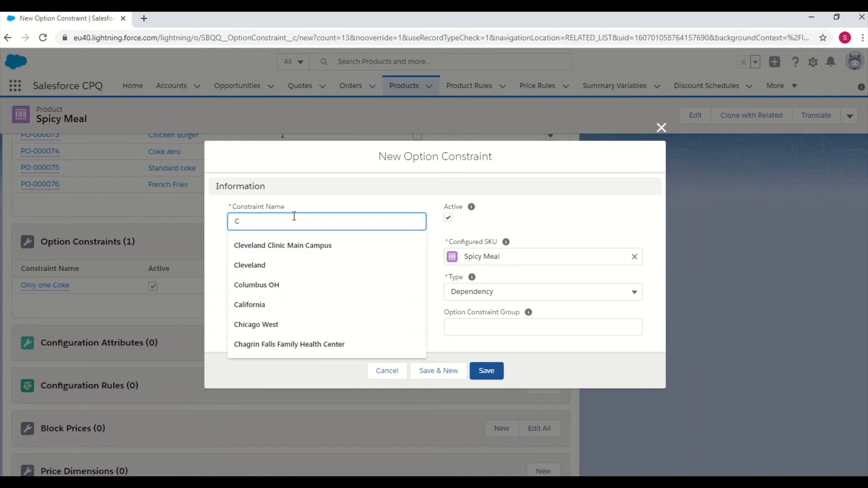
text(hicke)
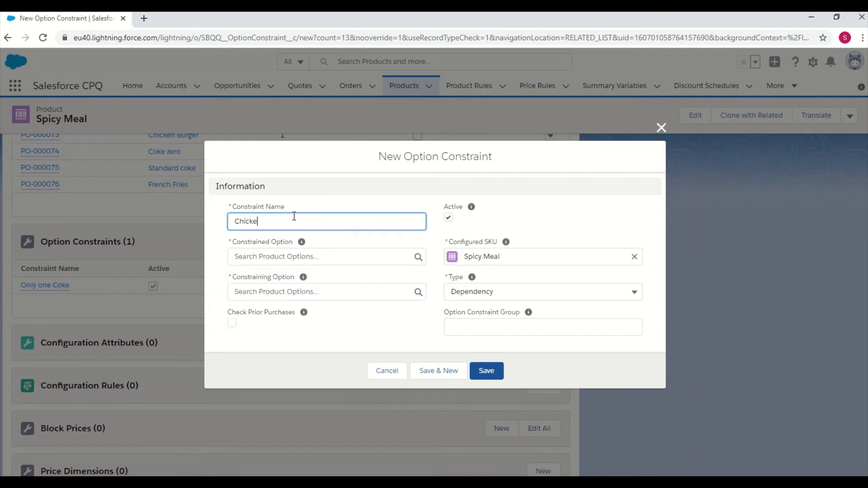
text(n burger with fries)
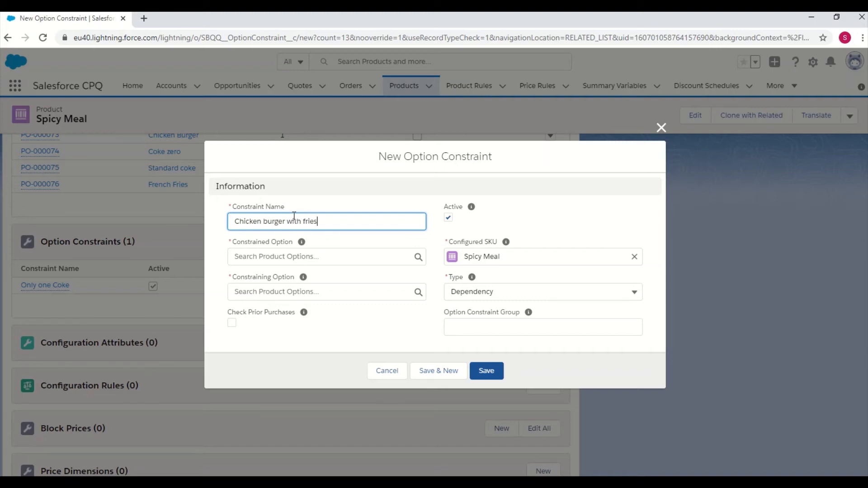
- Set French Fries option PO-000076 as constrained and Chicken Burger option PO-000073 as constraining, and save the Dependency constraint
click(290, 256)
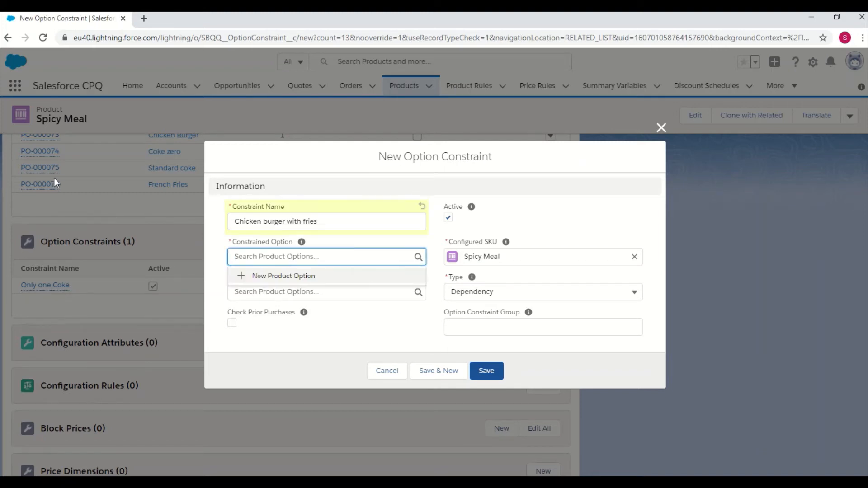
text(76)
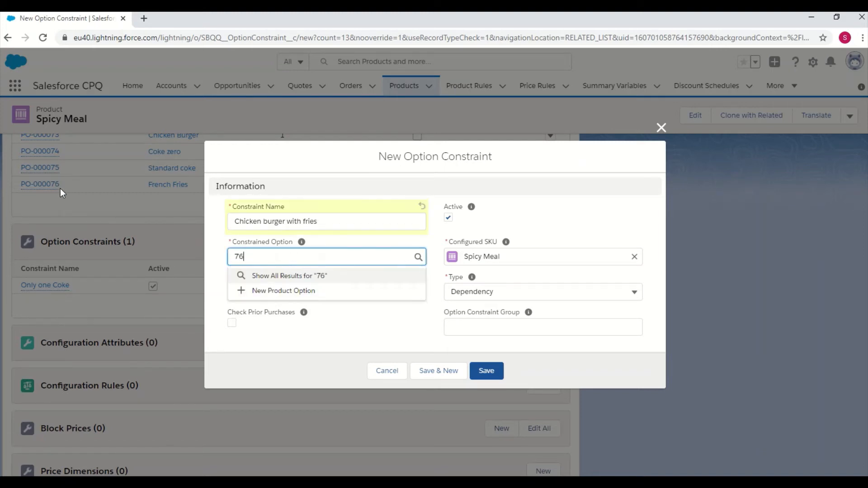
click(275, 275)
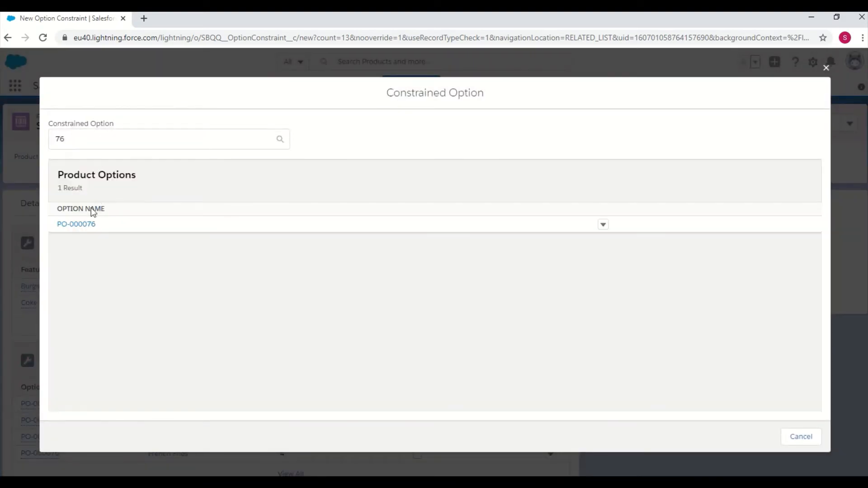
click(77, 223)
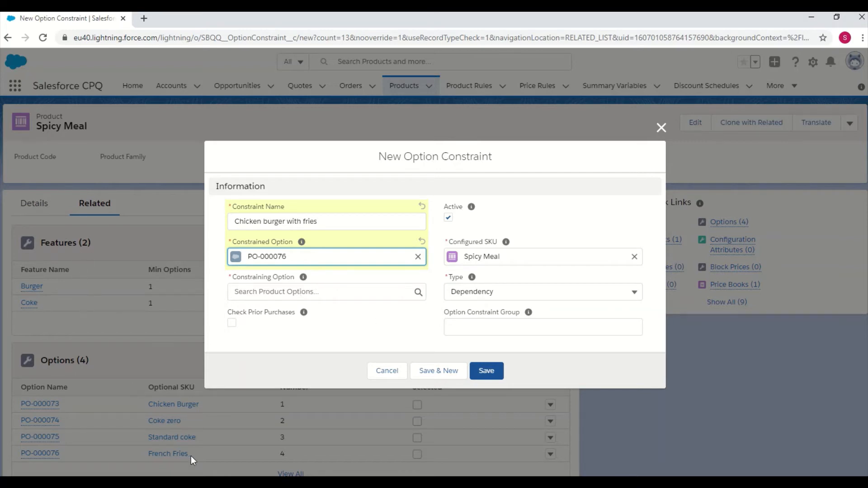
click(277, 292)
text(73)
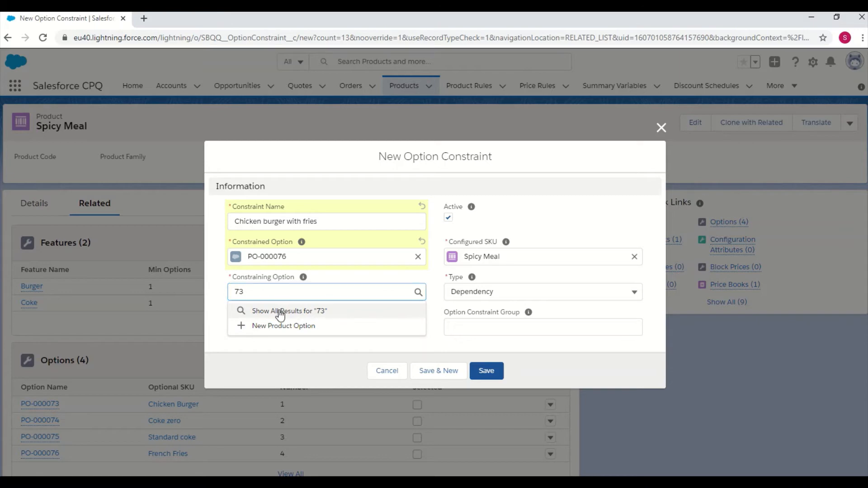
click(246, 310)
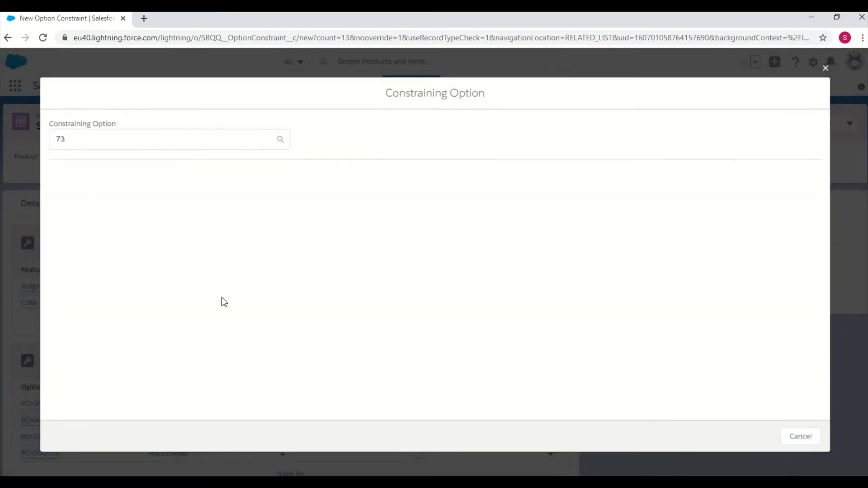
click(77, 224)
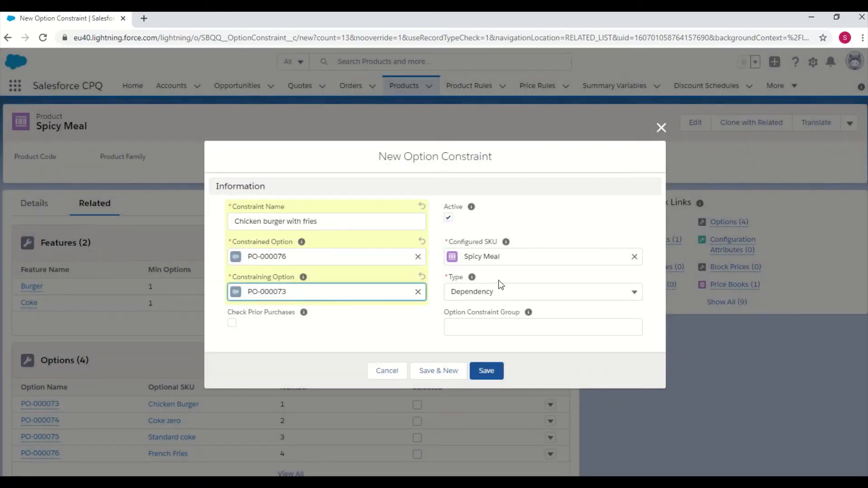
click(486, 372)
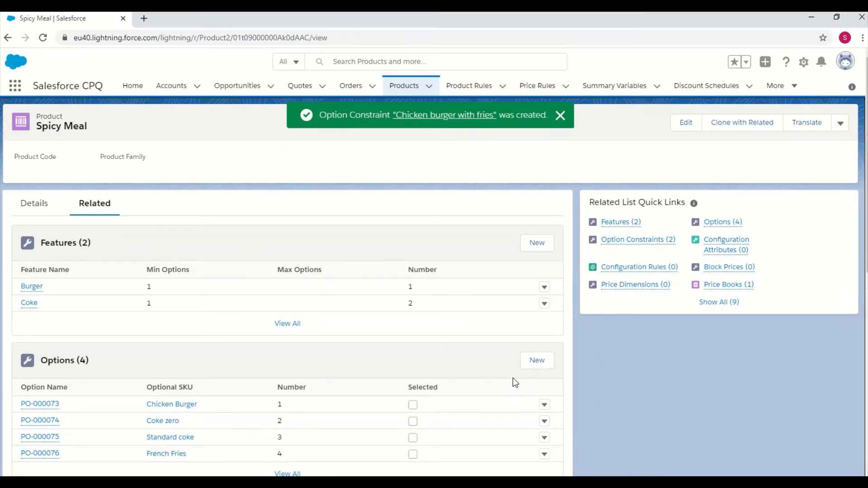
- Open the recently viewed draft quote for editing its quote lines
click(298, 88)
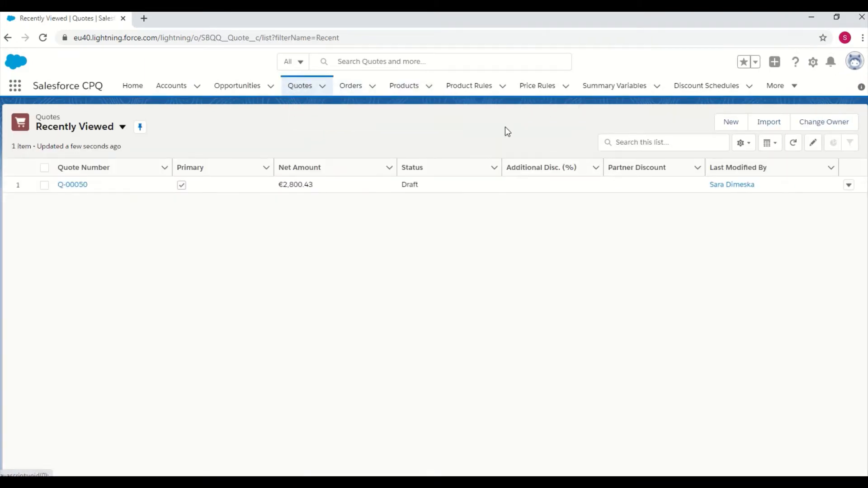
click(72, 185)
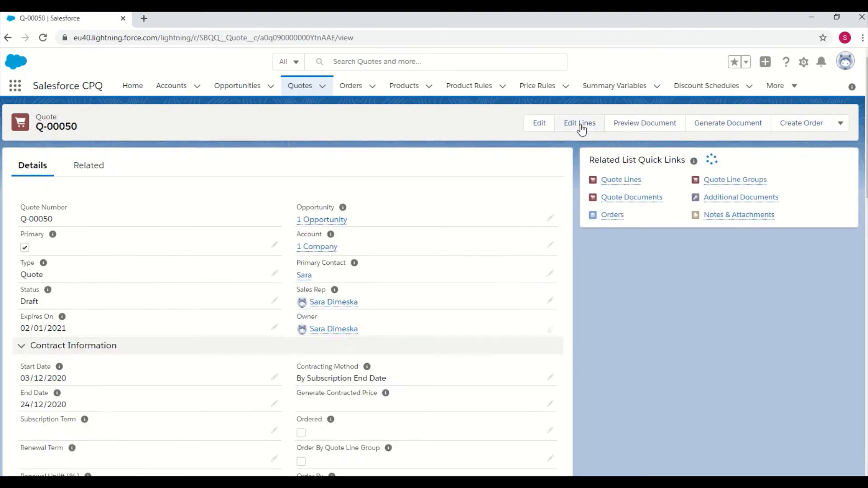
click(580, 128)
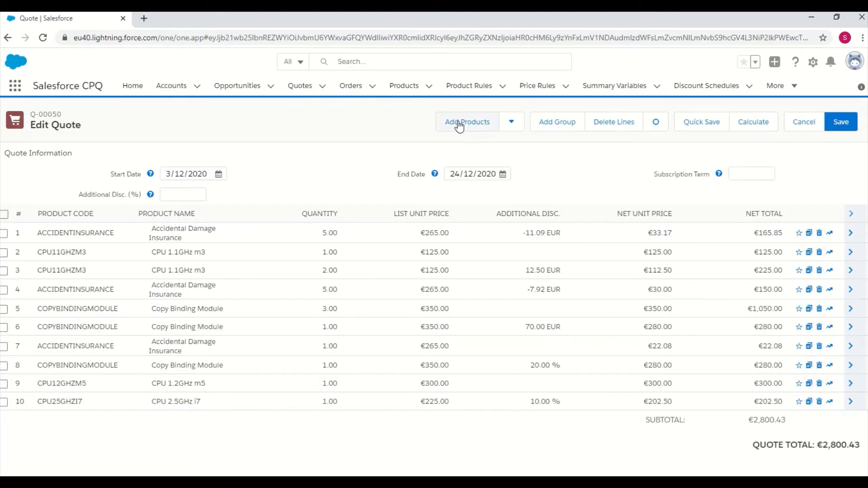
- Search the product selection for Spicy Meal and add it to the quote
click(459, 122)
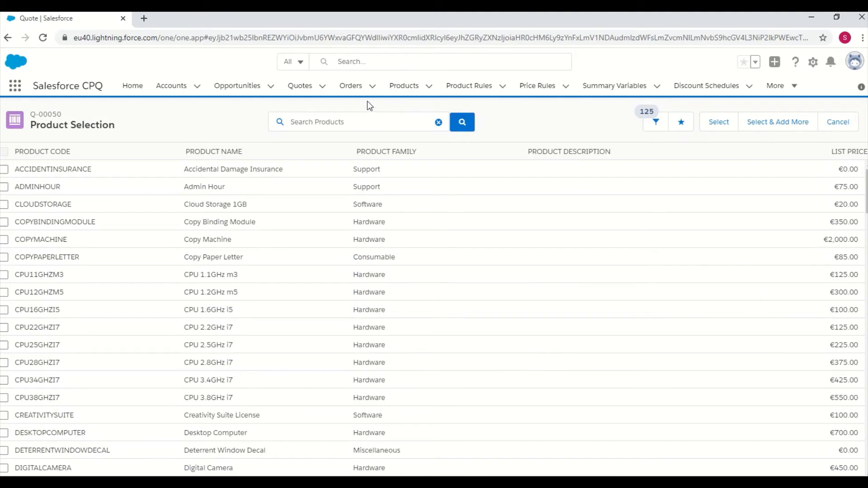
click(344, 120)
text(spicy)
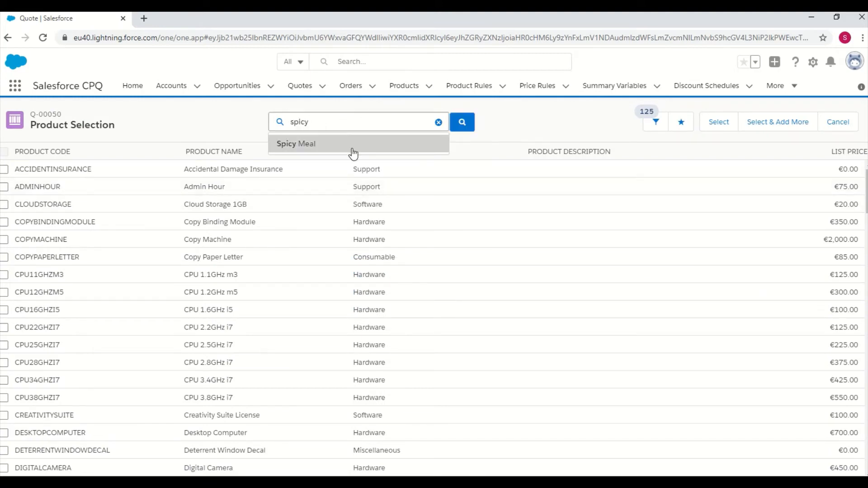
click(351, 154)
click(4, 169)
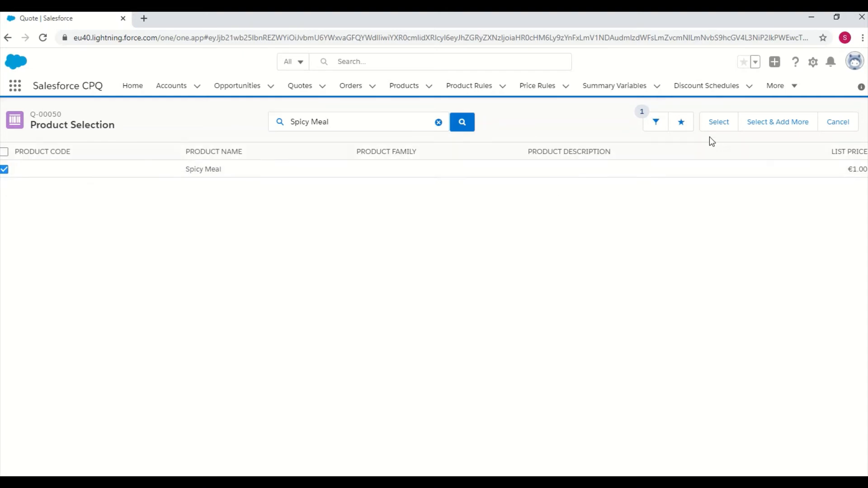
click(733, 130)
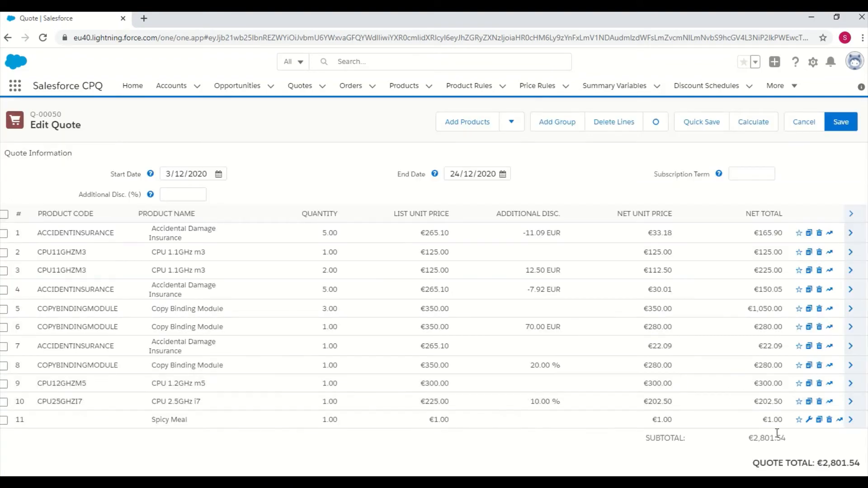
- Configure the Spicy Meal line: try French Fries alone, select Chicken Burger, French Fries and Coke zero, and save the configuration
click(808, 420)
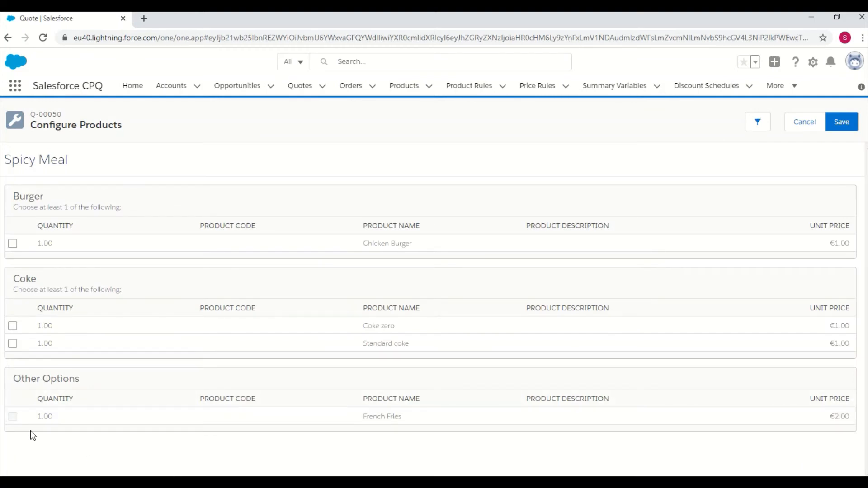
click(14, 416)
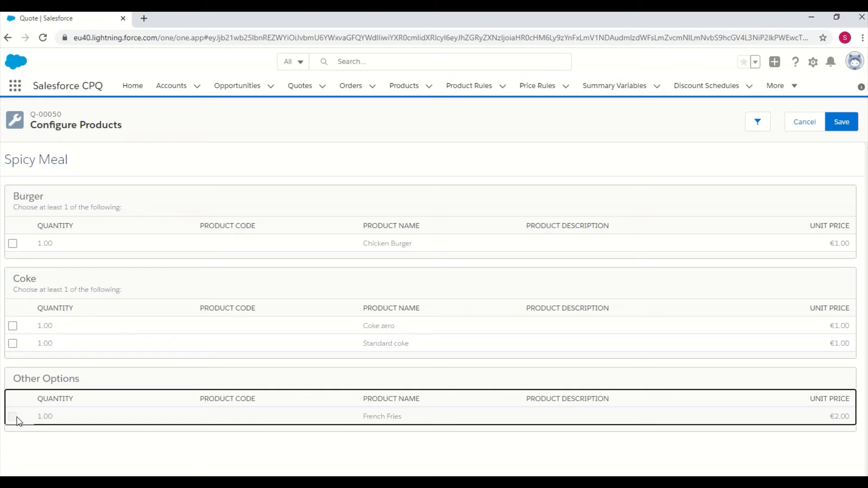
click(13, 245)
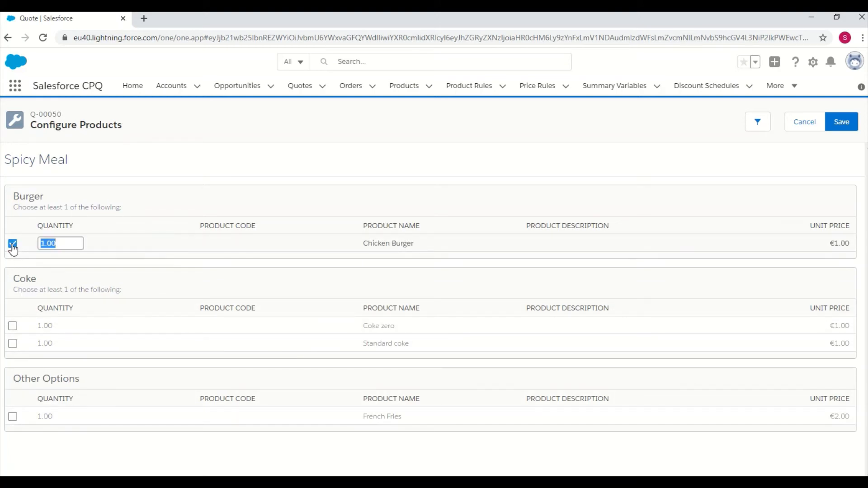
click(13, 417)
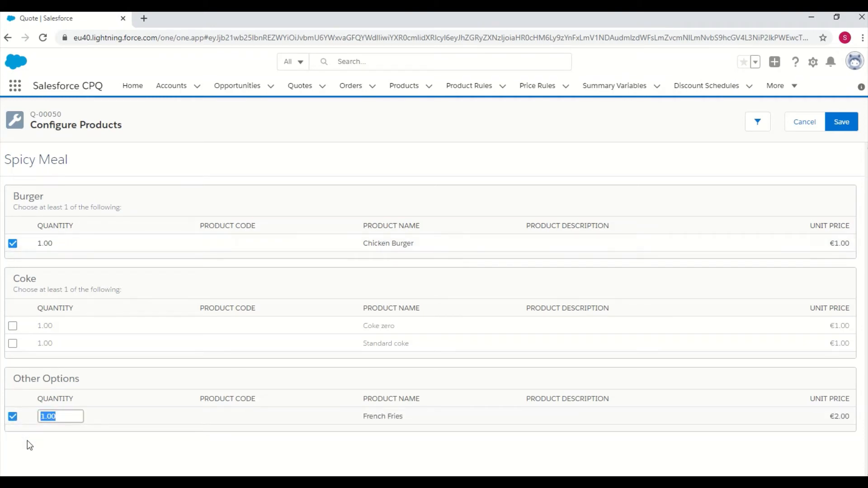
click(13, 326)
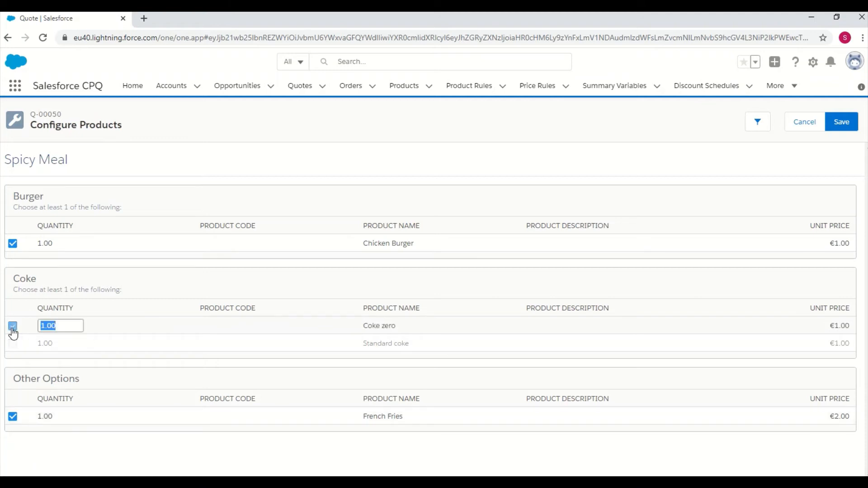
click(841, 123)
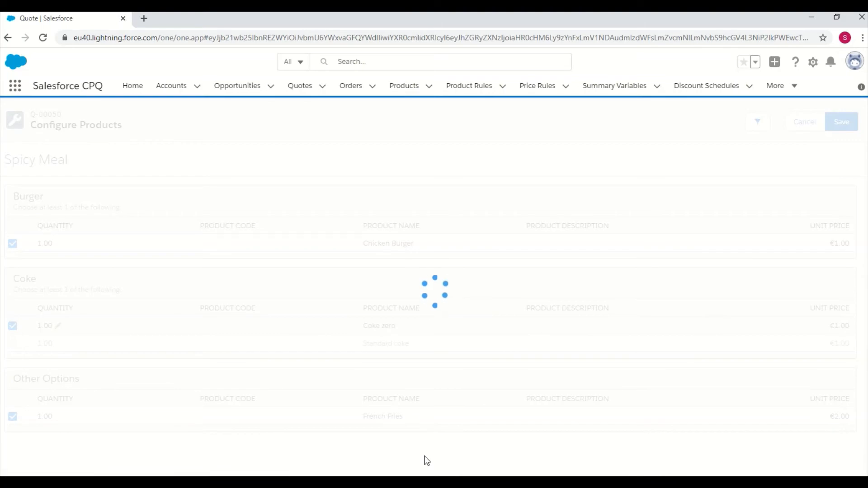
- Switch to the Mc donalds -demo.pptx presentation in PowerPoint and show slide 5 on juice without sugar
mouse_move(426, 474)
click(444, 435)
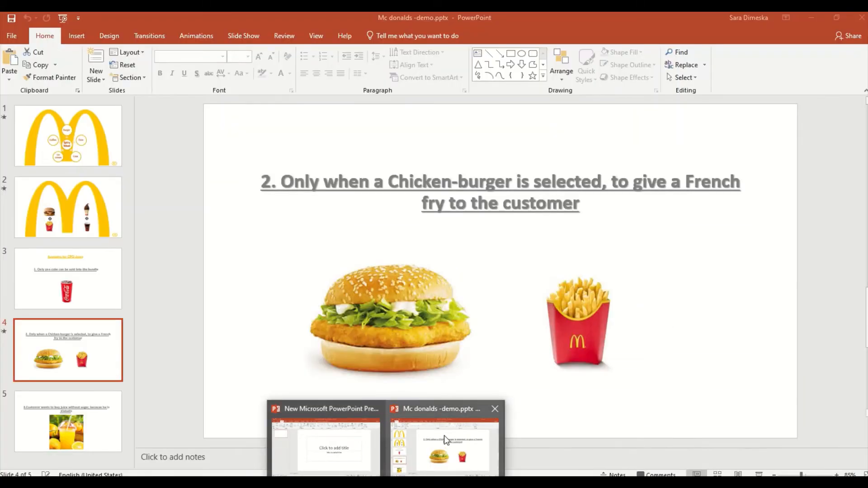
click(78, 425)
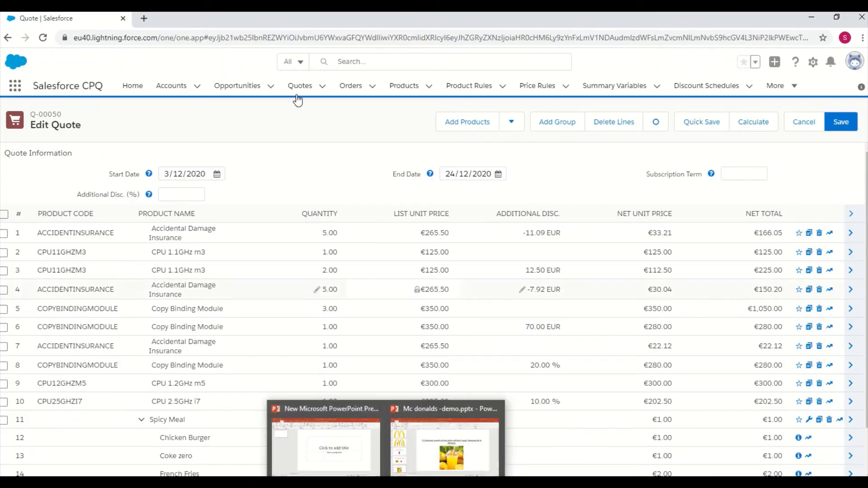
- Return to Salesforce, search the Setup Object Manager for "process", and open the Process Input object
click(15, 85)
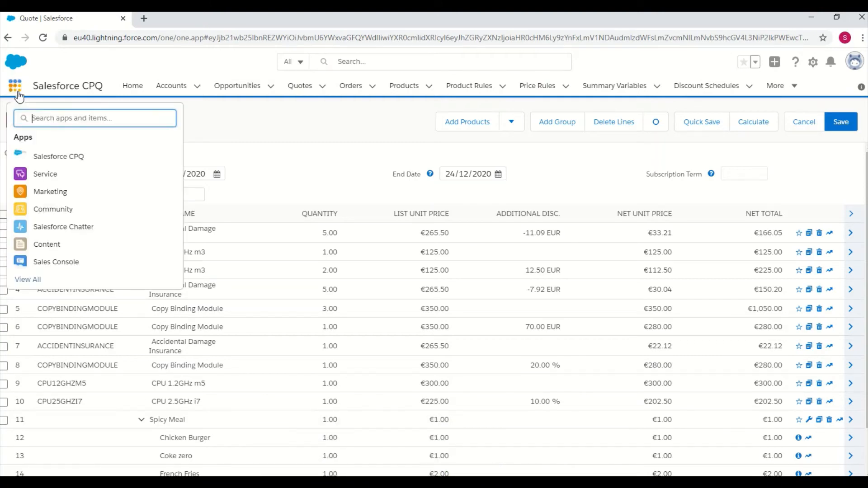
click(813, 63)
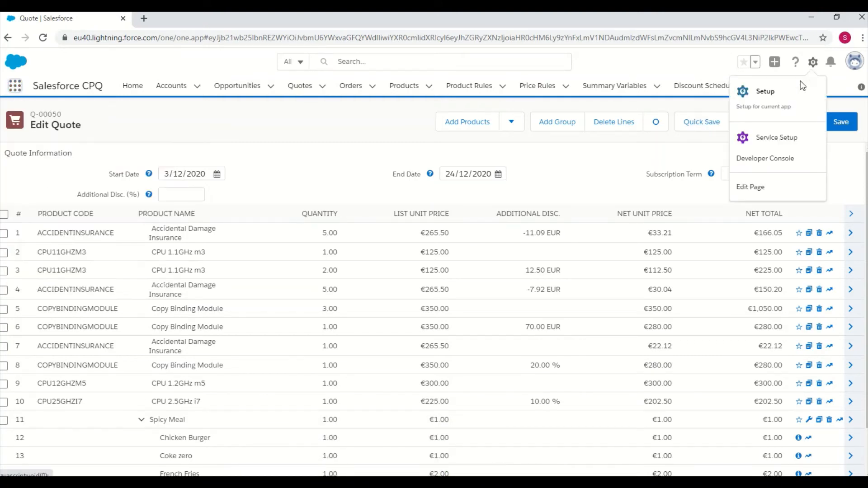
click(787, 92)
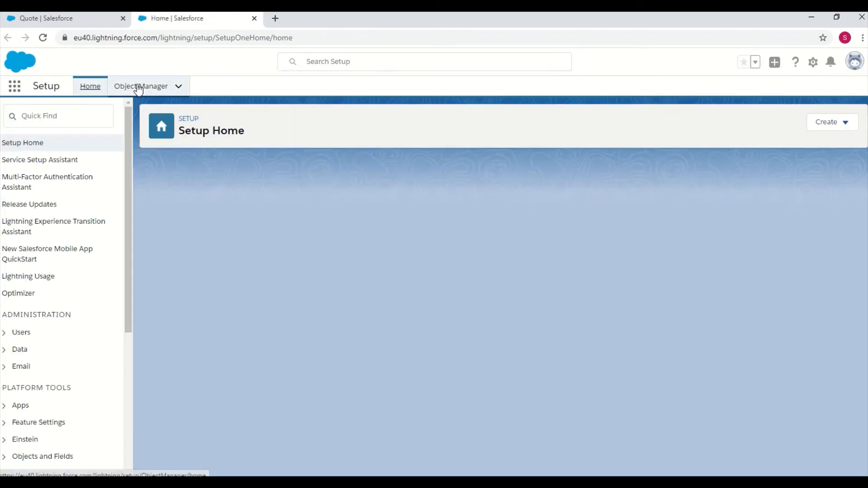
click(139, 88)
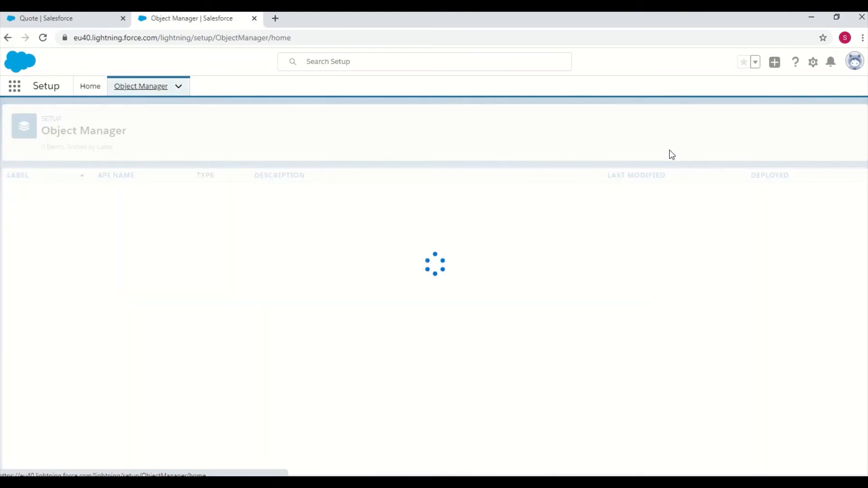
click(678, 122)
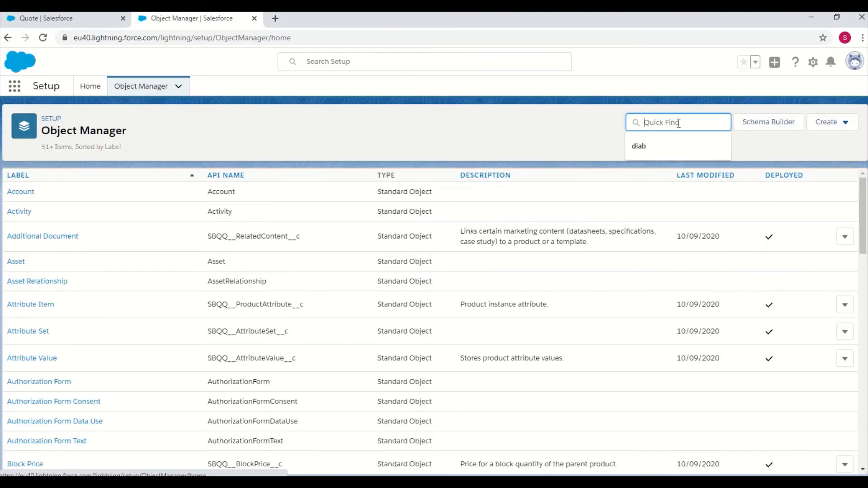
text(process)
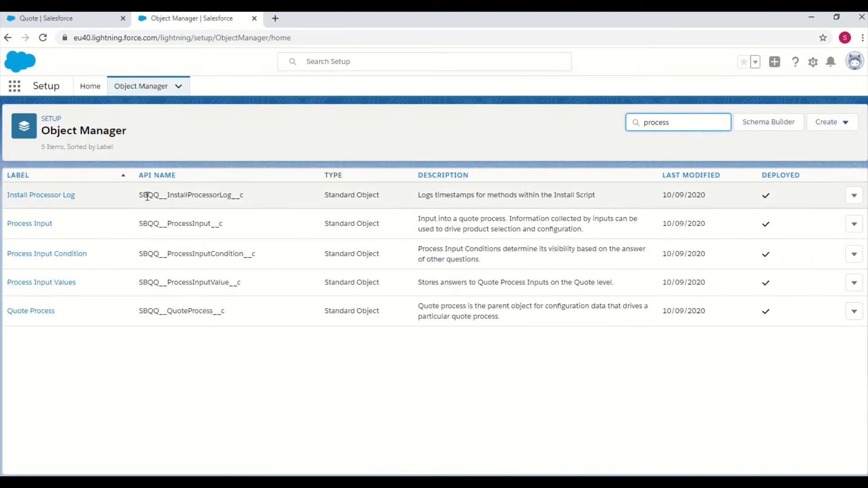
click(49, 226)
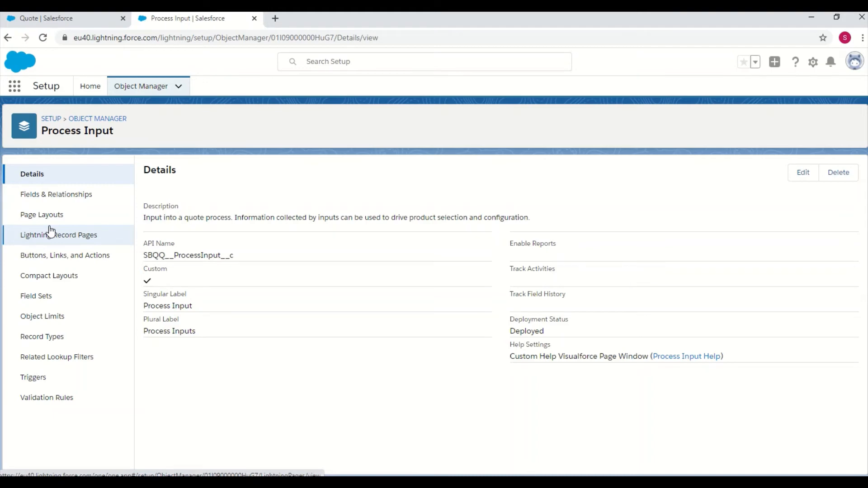
- Search the Process Input fields for "diab", open the Diabetic field, and review its definition and picklist values
click(45, 197)
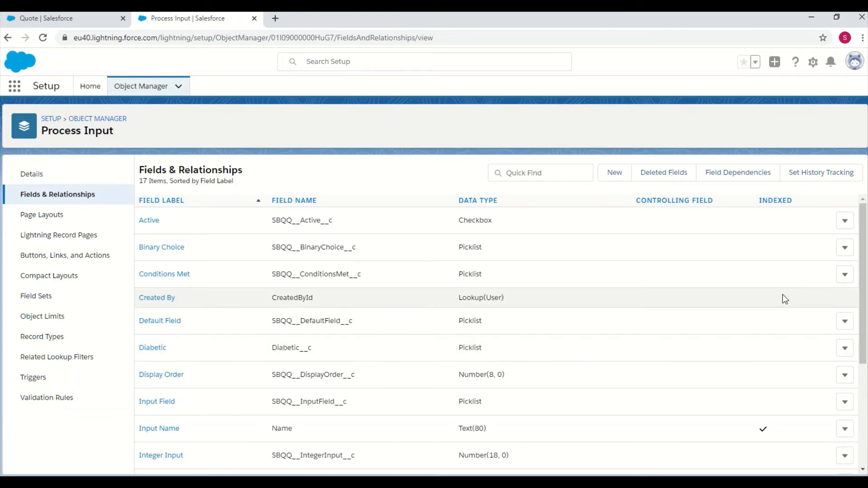
click(558, 173)
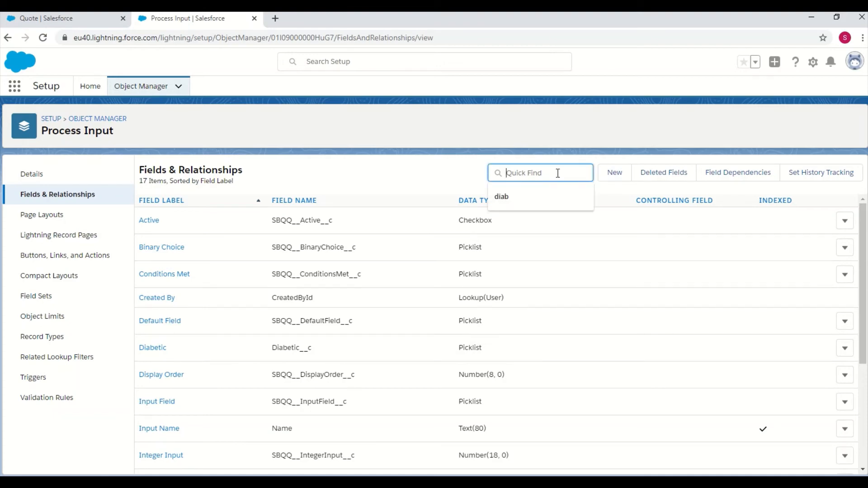
text(diab)
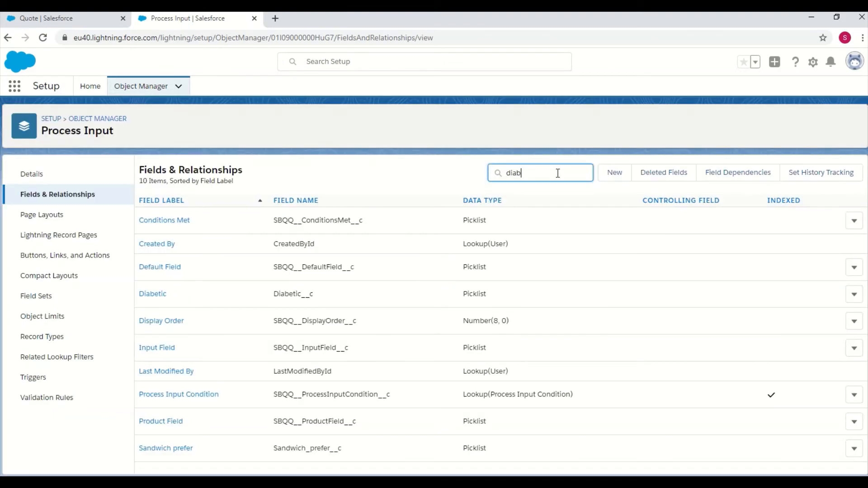
click(158, 221)
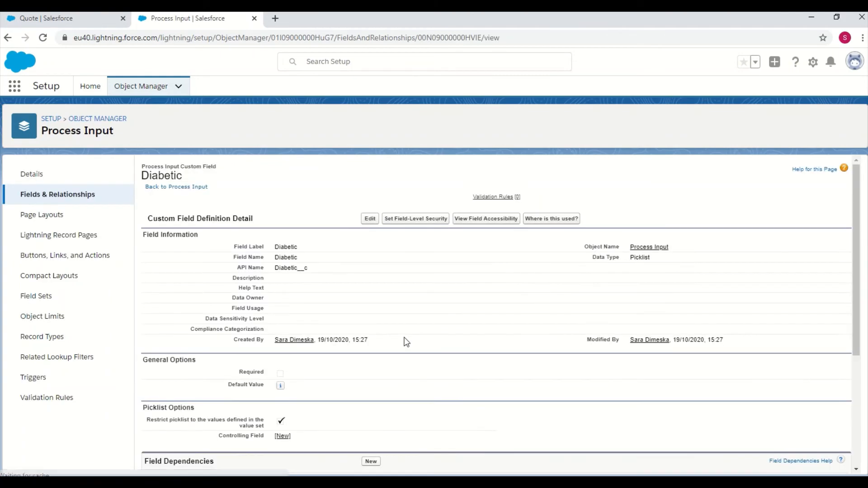
scroll(406, 342, down, 4)
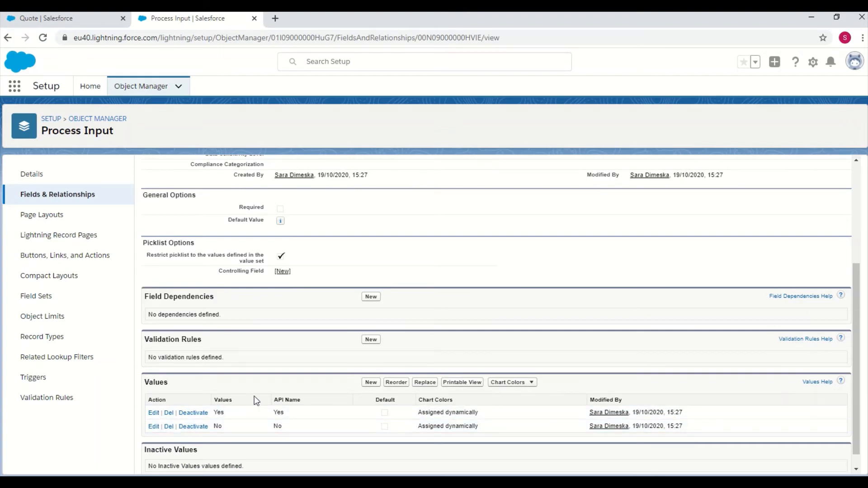
scroll(254, 396, up, 4)
- Search the Process Input fields for "produ" and open the Product Field definition
click(61, 197)
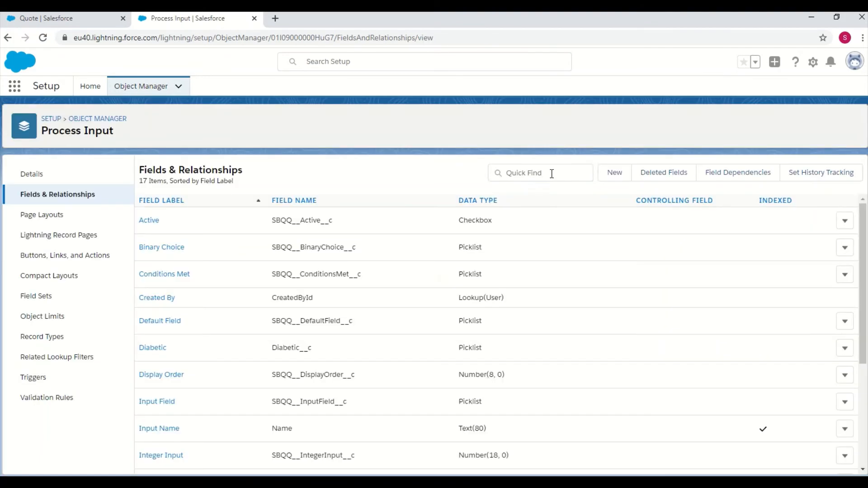
click(550, 173)
text(prod)
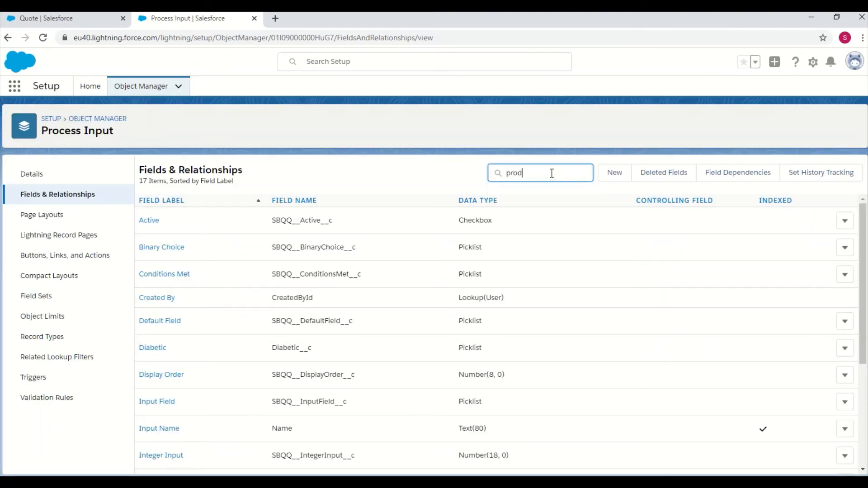
text(u)
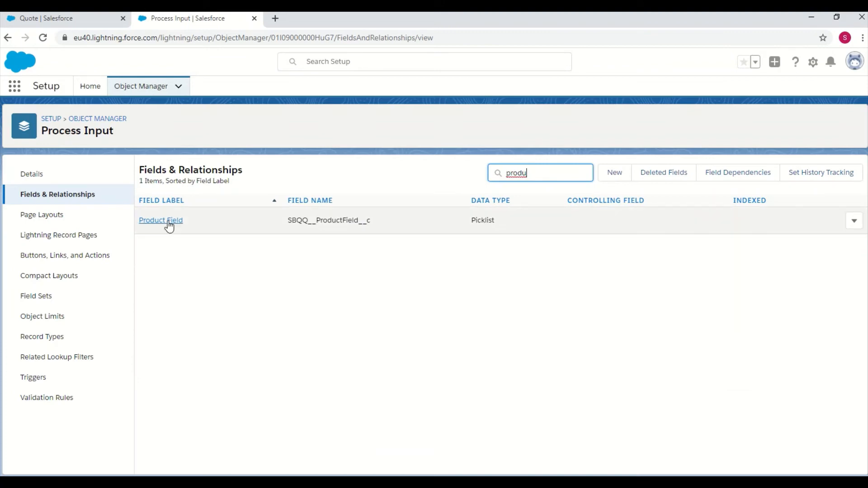
click(167, 221)
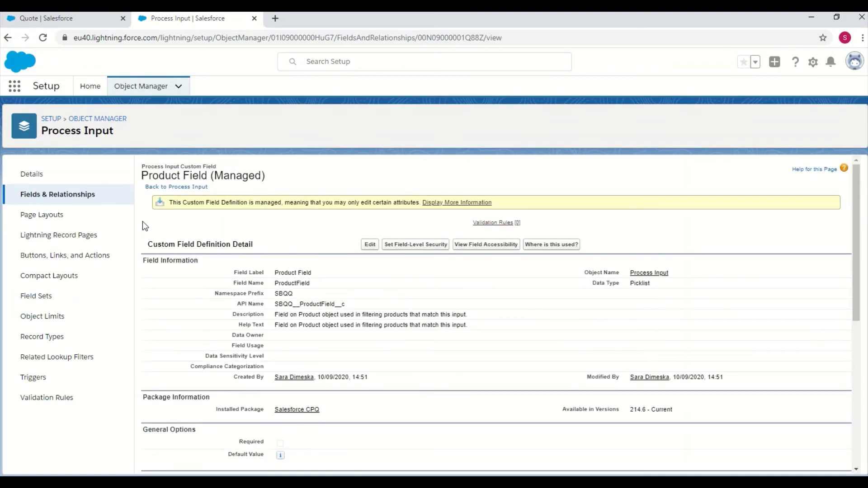
- Search Object Manager for "prod", open the Product object, and show its fields and relationships
click(144, 86)
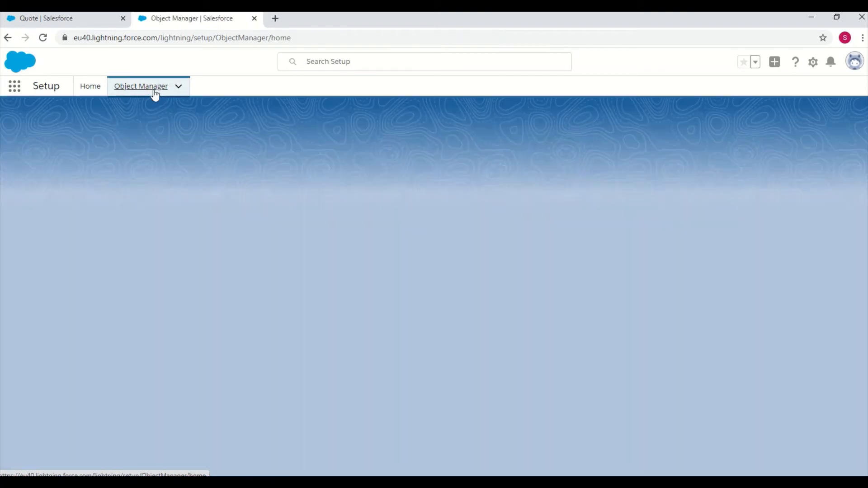
click(646, 122)
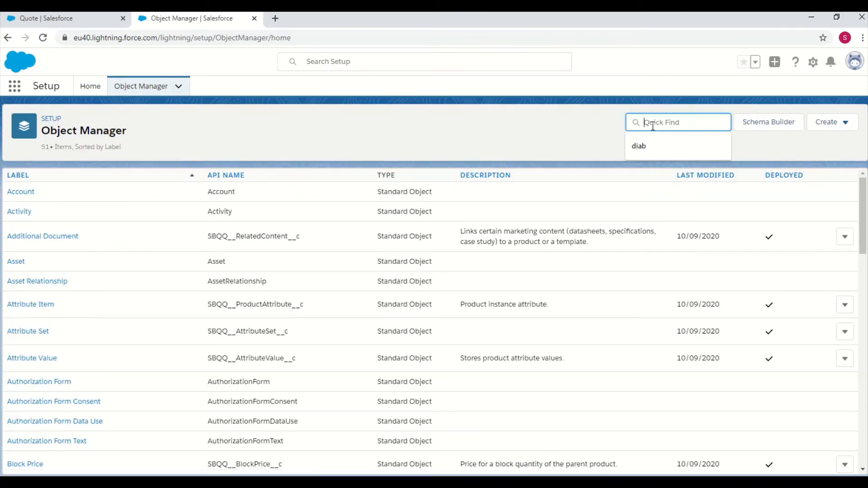
text(prod)
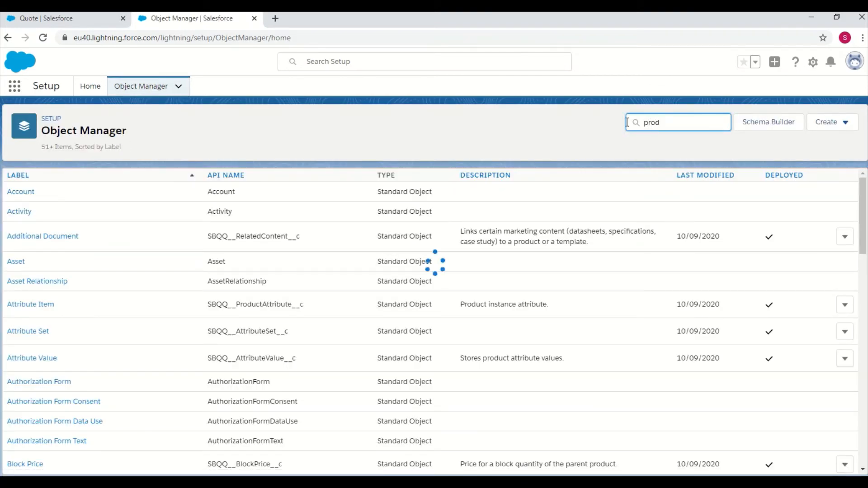
click(32, 313)
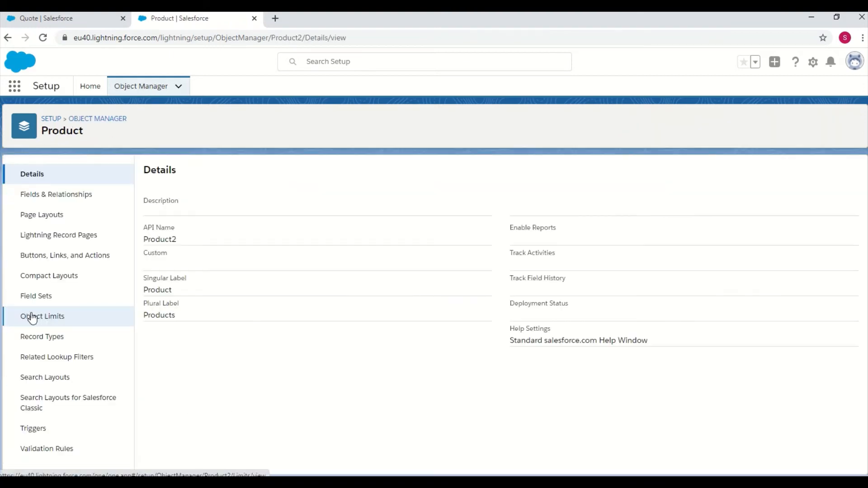
click(48, 194)
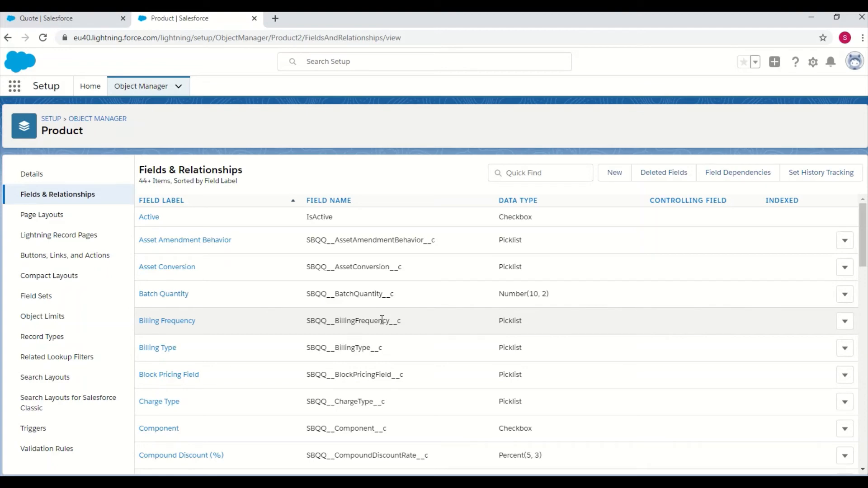
- Search the Product object's fields for "diab", open the Diabetic field, and review its definition and picklist values
click(558, 176)
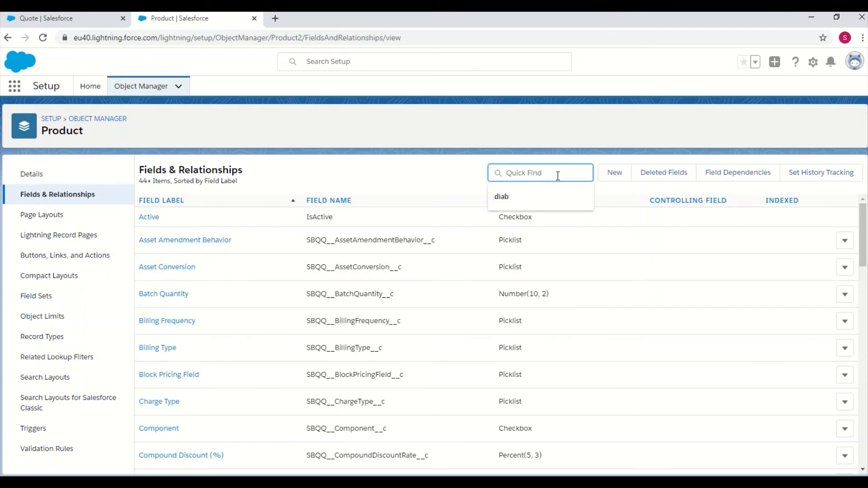
text(diab)
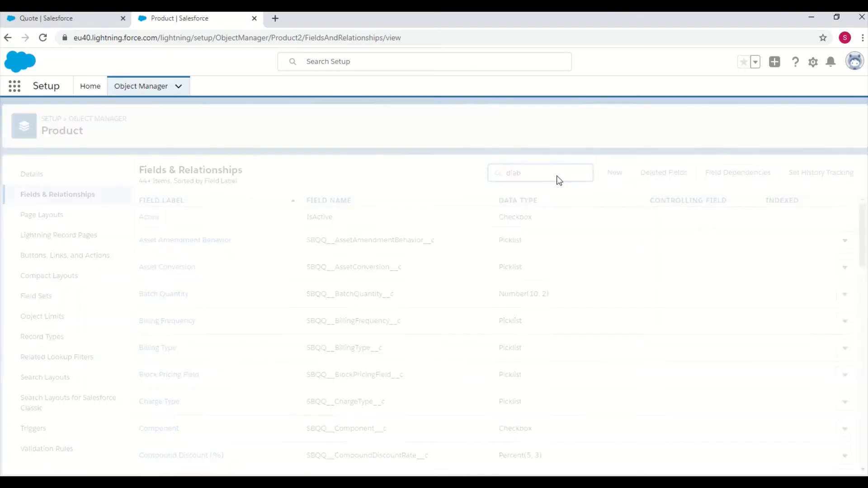
click(156, 222)
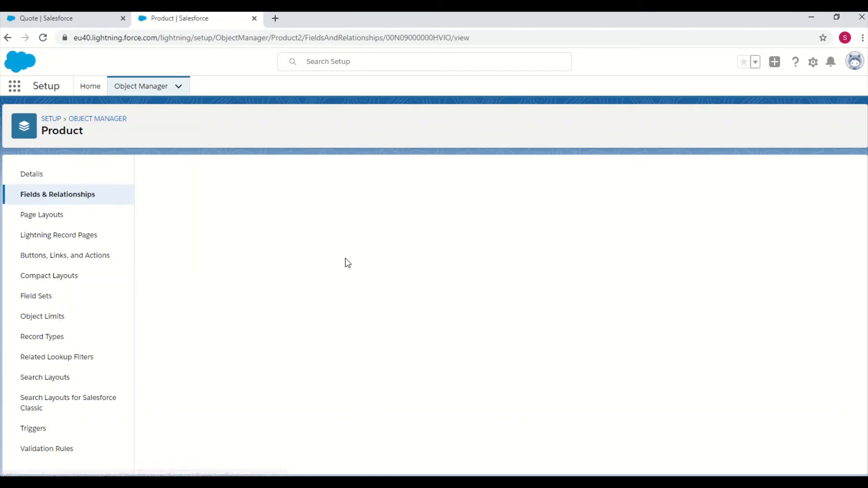
scroll(349, 261, down, 4)
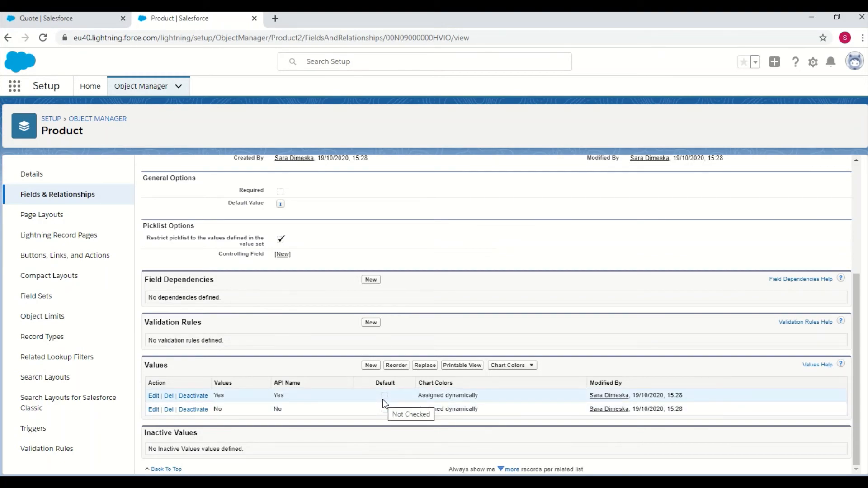
scroll(382, 400, up, 4)
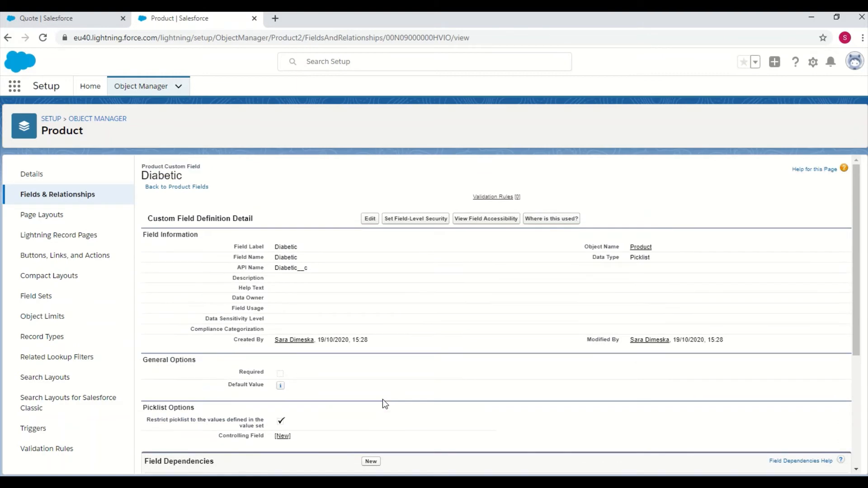
- Find Products in the app launcher by searching "prod" and show the Recently Viewed product list
click(15, 89)
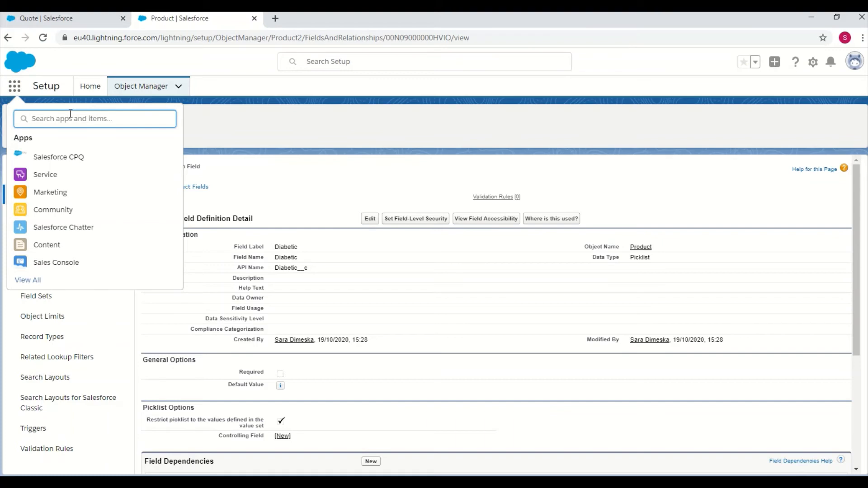
text(prod)
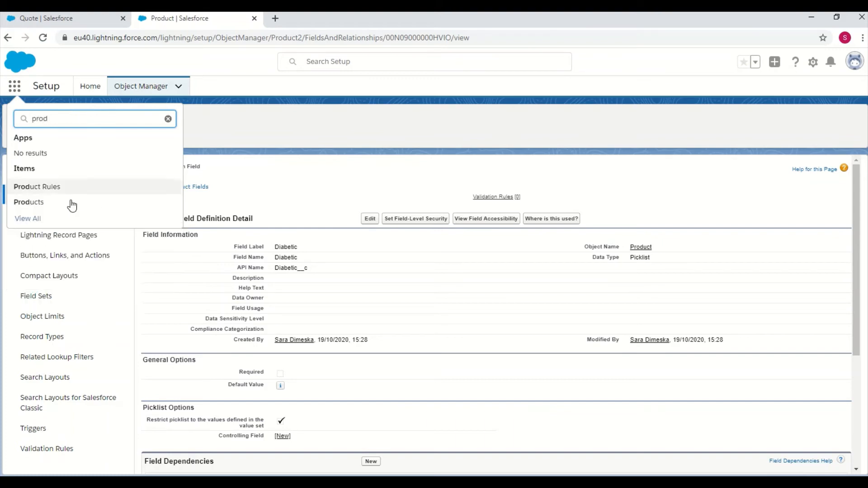
click(62, 207)
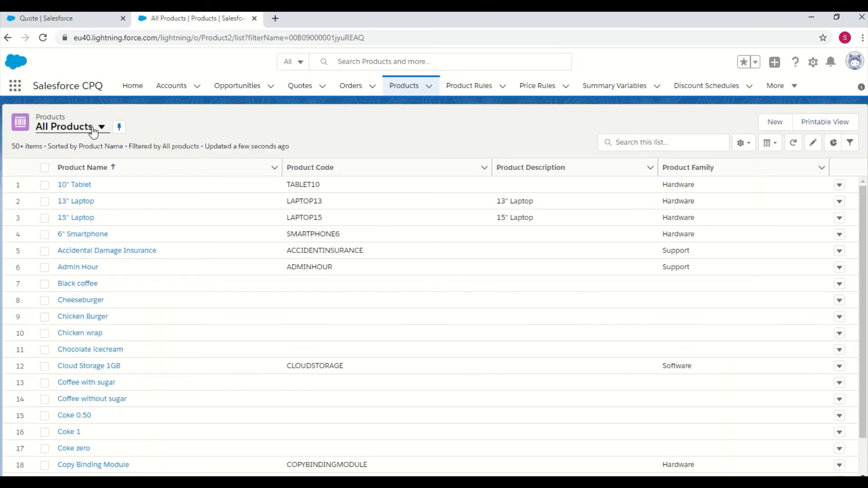
click(94, 129)
click(81, 184)
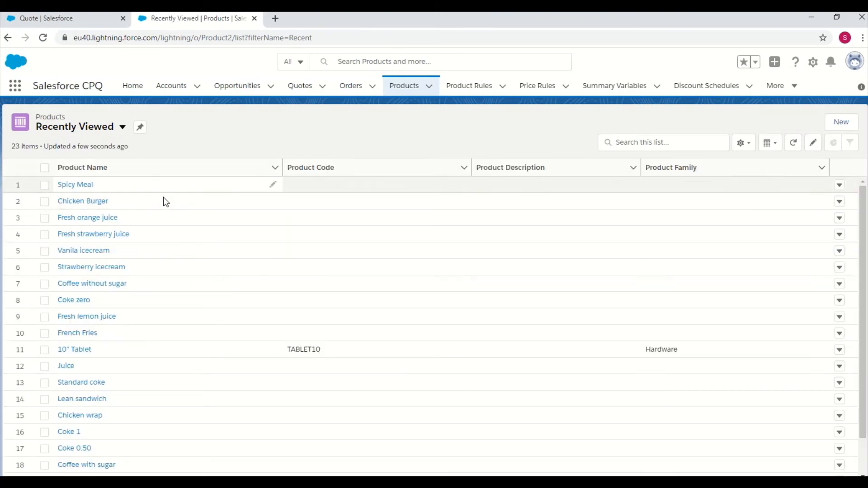
- Set the Diabetic field of the Fresh orange juice product to Yes and save the record
click(101, 218)
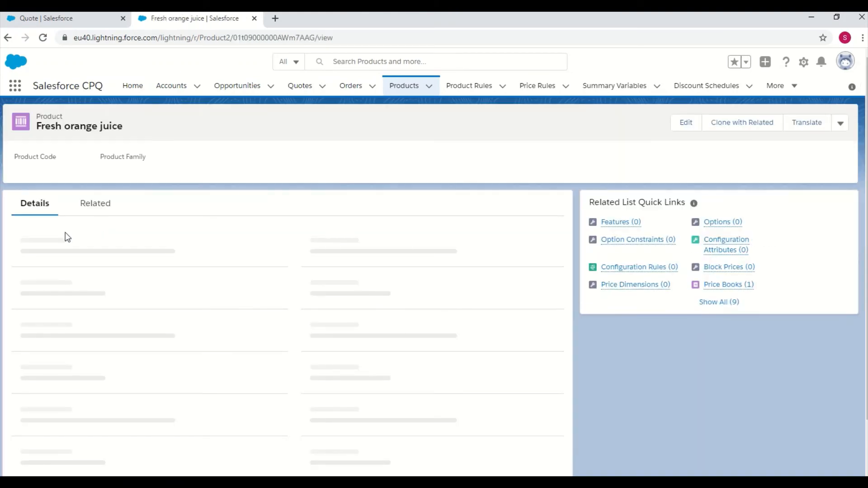
click(678, 130)
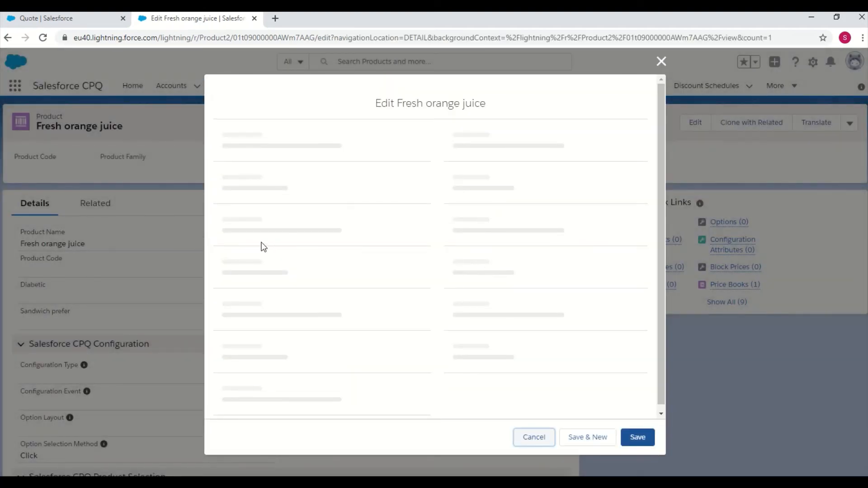
click(269, 217)
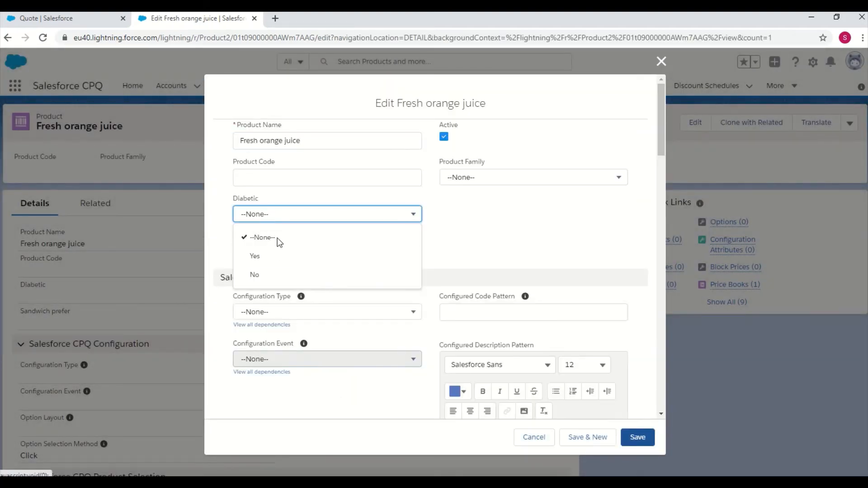
click(275, 254)
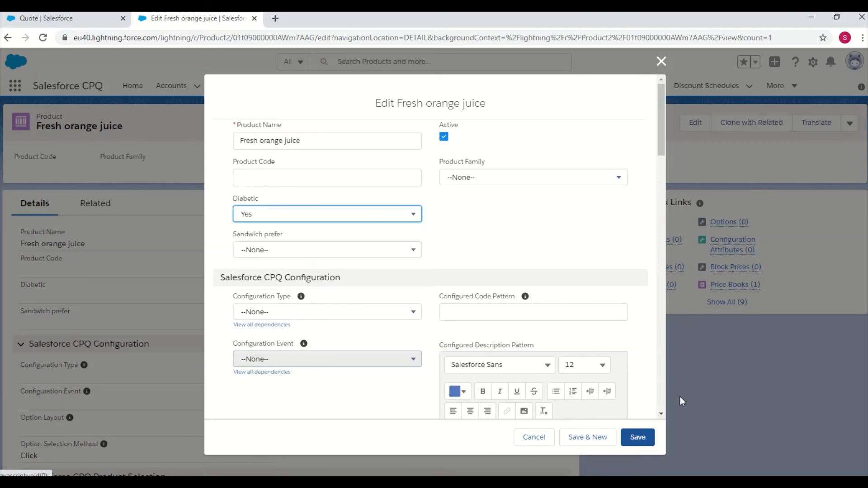
click(636, 438)
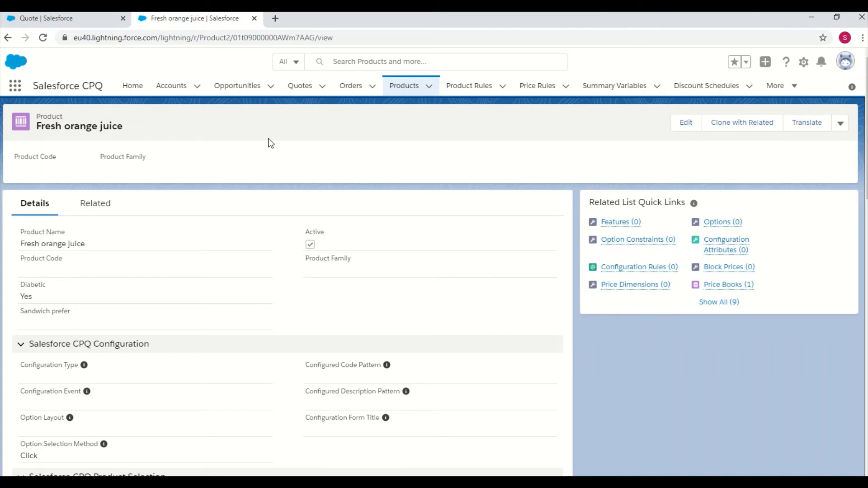
- Find Quote Processes in the app launcher by searching "quot" and create a quote process named Guided Selling
click(18, 87)
text(quot)
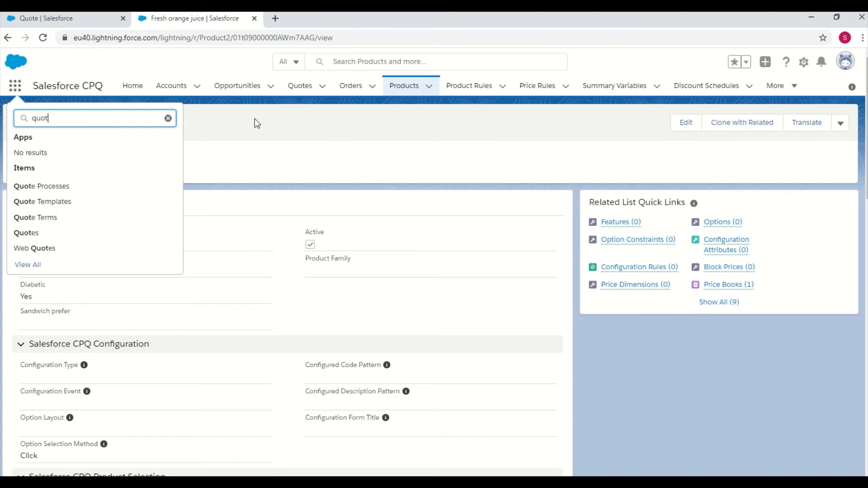
click(96, 188)
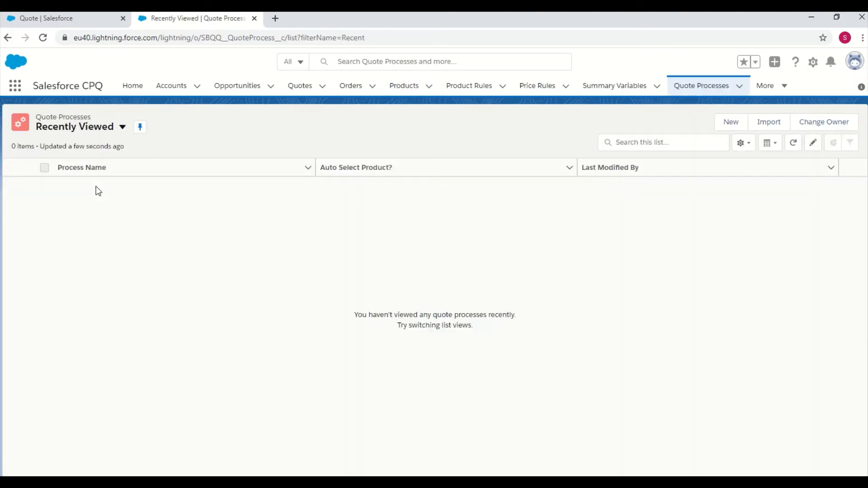
click(727, 120)
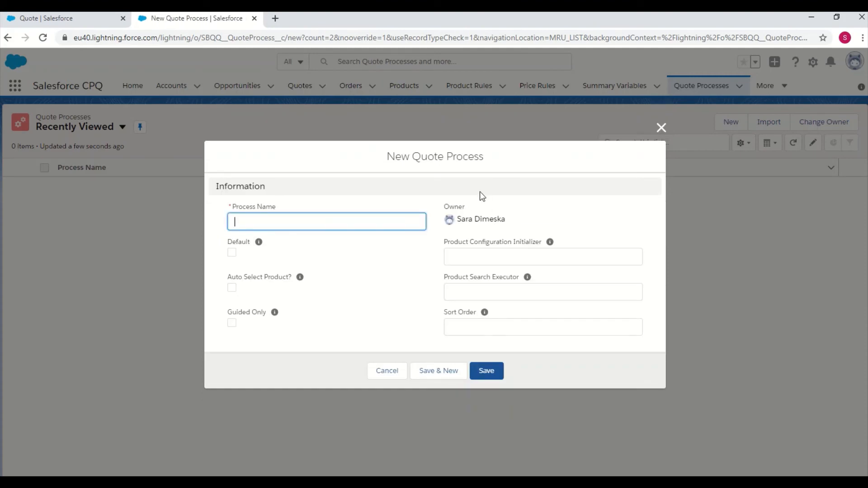
text(Guided Selling)
click(485, 371)
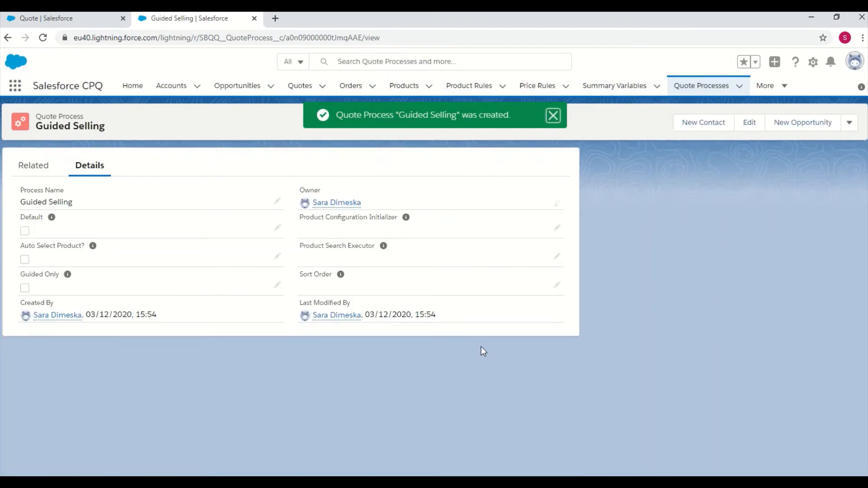
- Start an active process input for Guided Selling named Diabetic with the label "Are you a diabetic?"
click(36, 171)
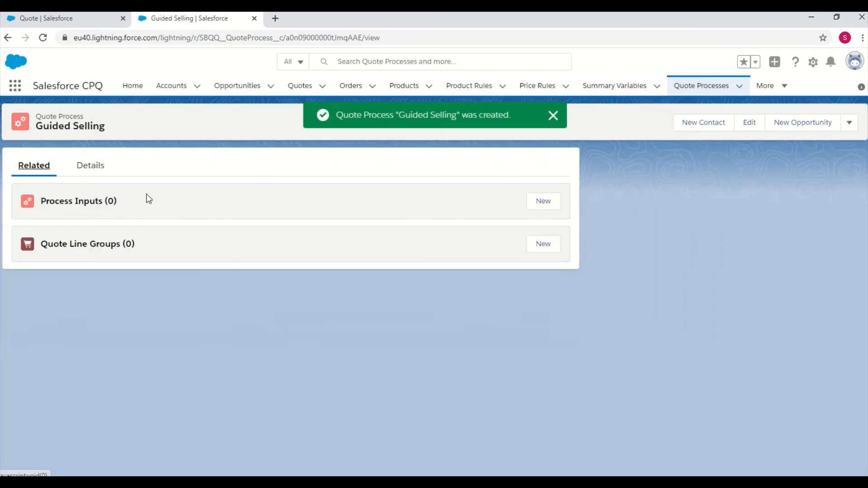
click(540, 204)
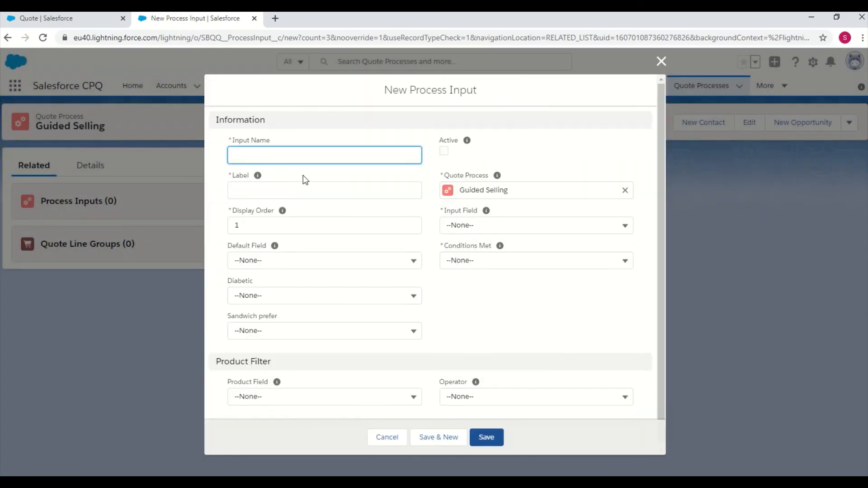
click(293, 155)
text(D)
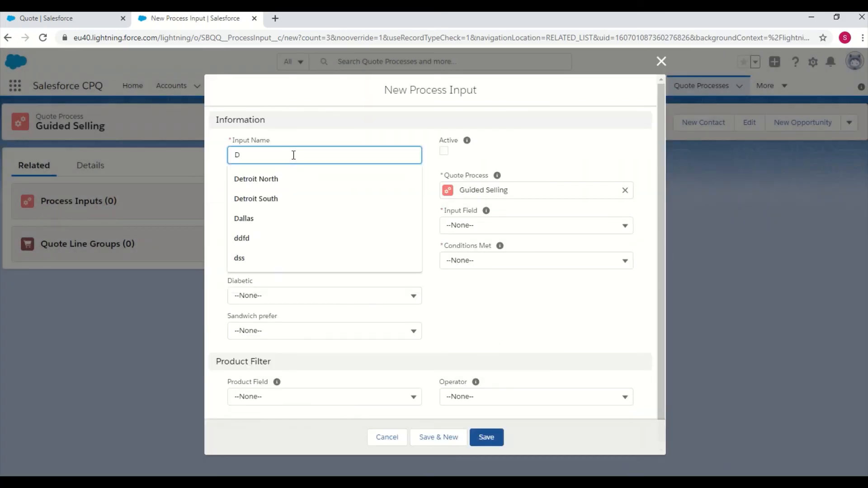
text(iaber)
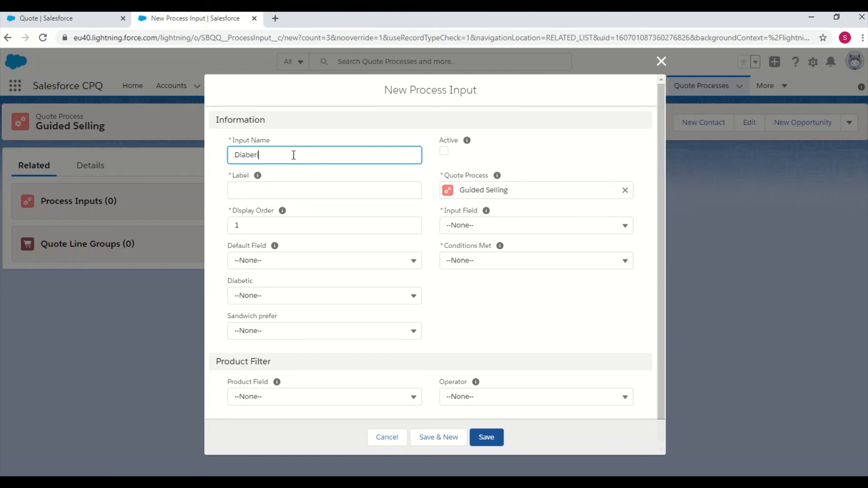
text(ic)
click(273, 190)
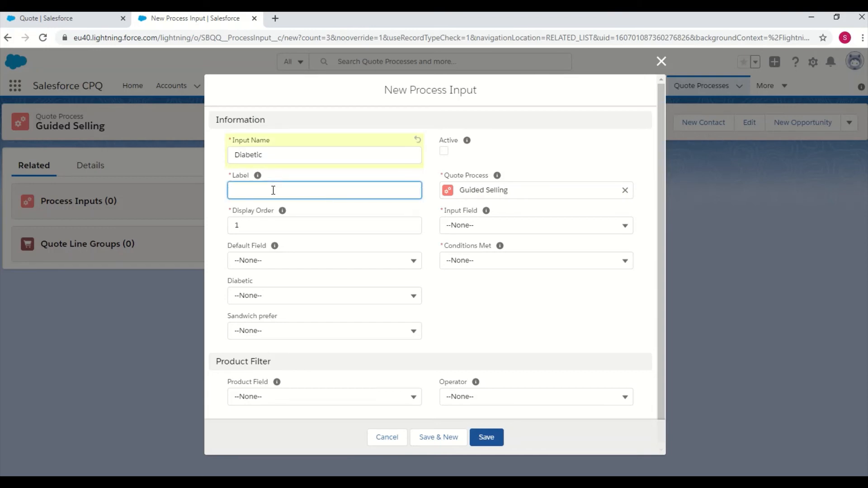
text(Are you a diaber)
key(BackSpace)
text(tic?)
click(444, 151)
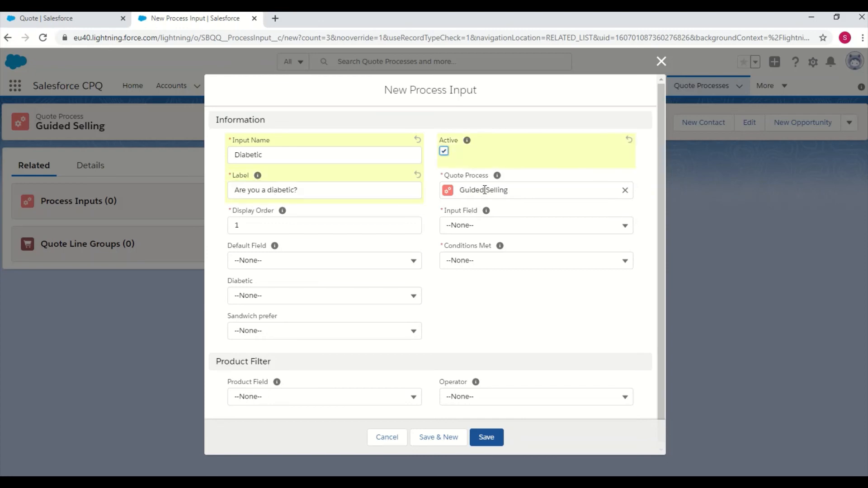
- Set the input field to Diabetic__c, conditions met to All and the product filter to Diabetic__c equals, and save the process input
click(493, 226)
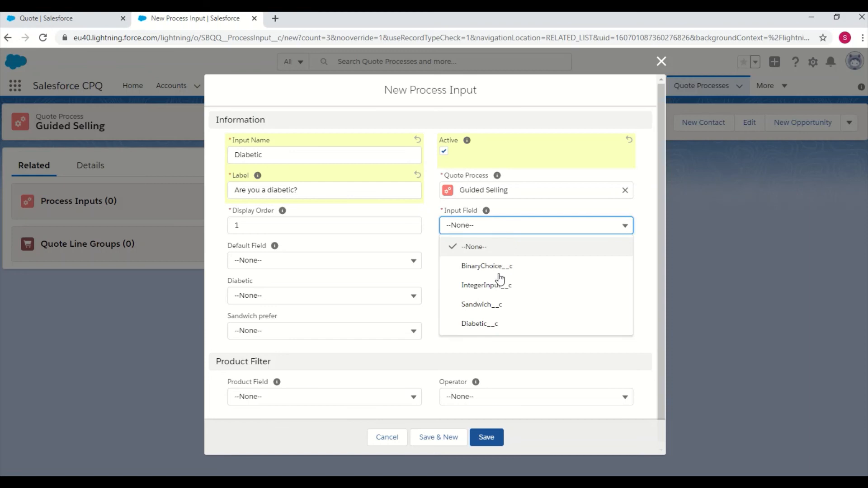
click(492, 323)
click(481, 260)
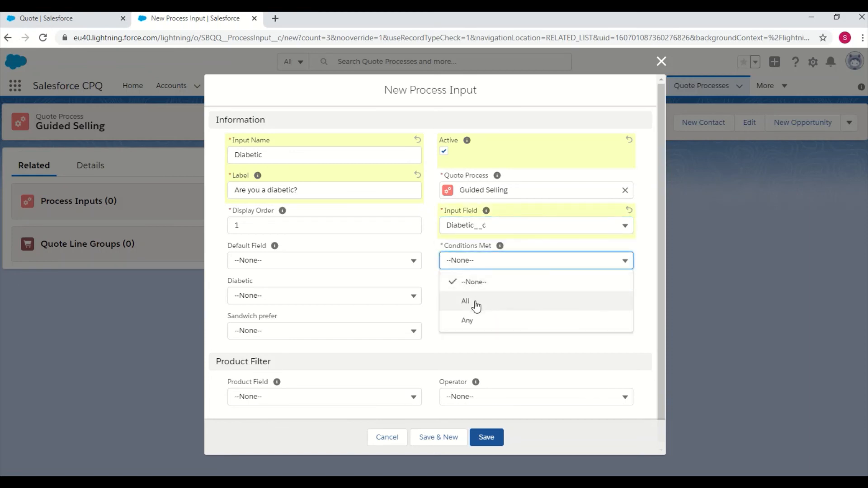
click(477, 302)
click(282, 397)
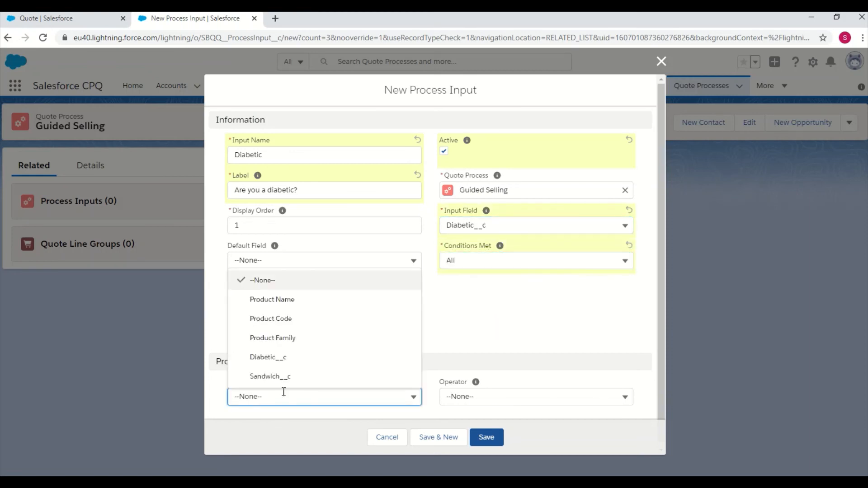
click(278, 357)
click(452, 394)
click(476, 267)
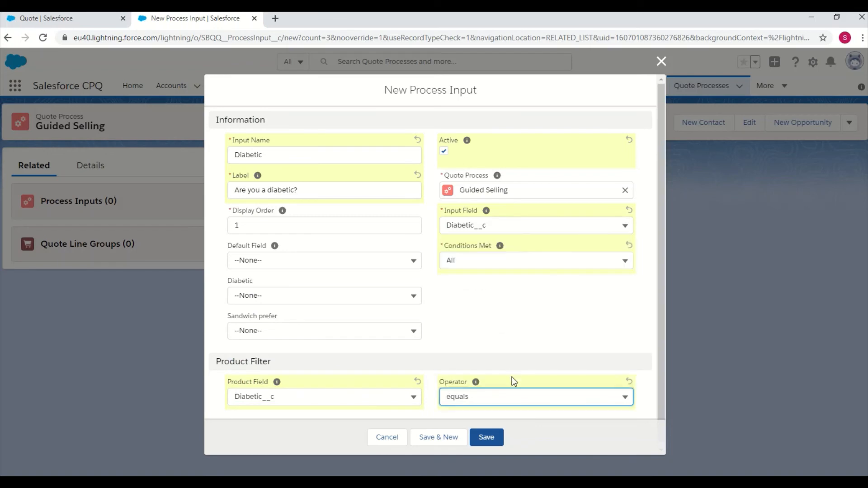
click(487, 437)
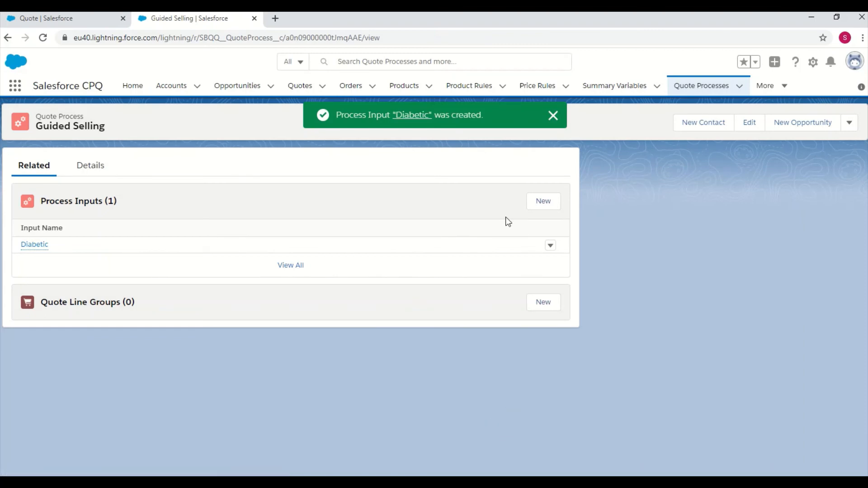
- Start another active process input named Sandwich preferences with the label "What are your sandwich preferences?"
click(544, 202)
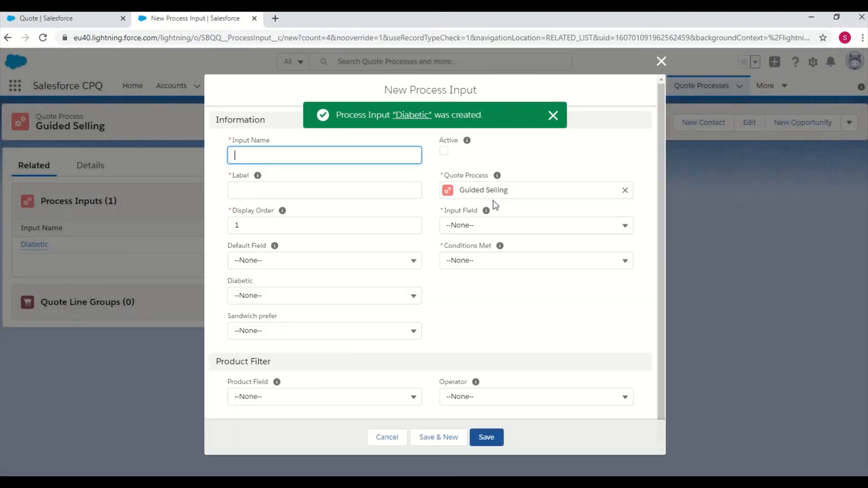
text(Sandwic)
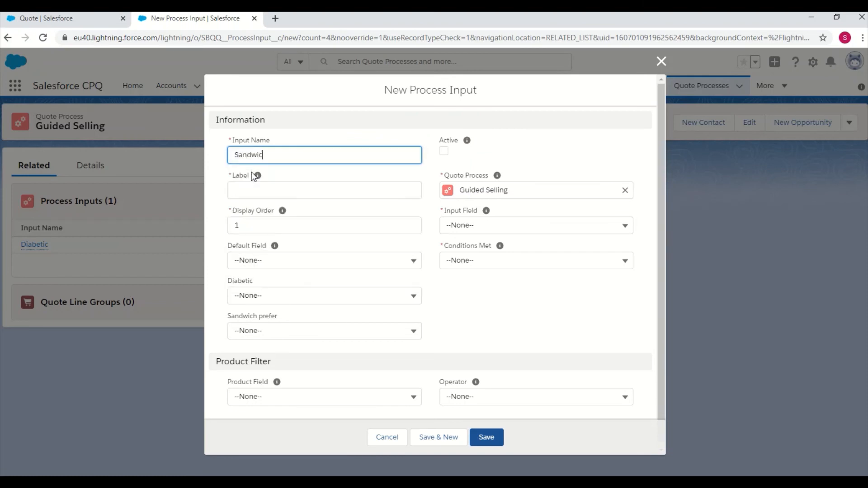
text(h preferences)
click(248, 187)
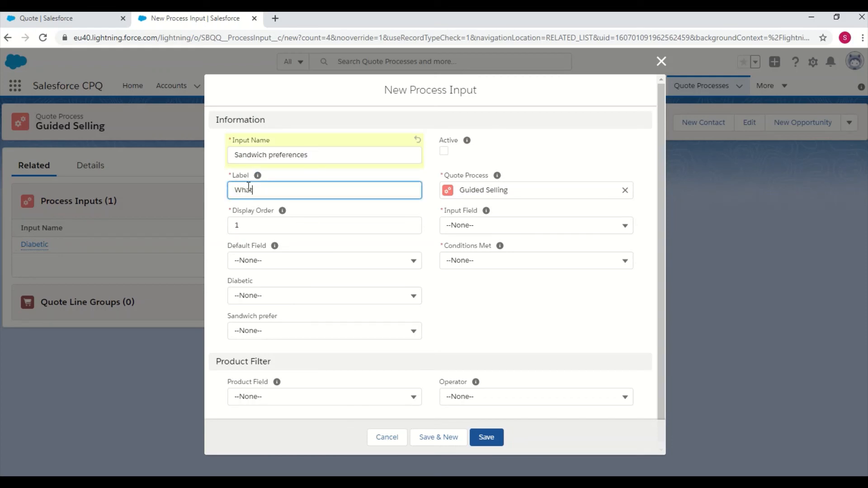
text(What are your sandwich preferences?)
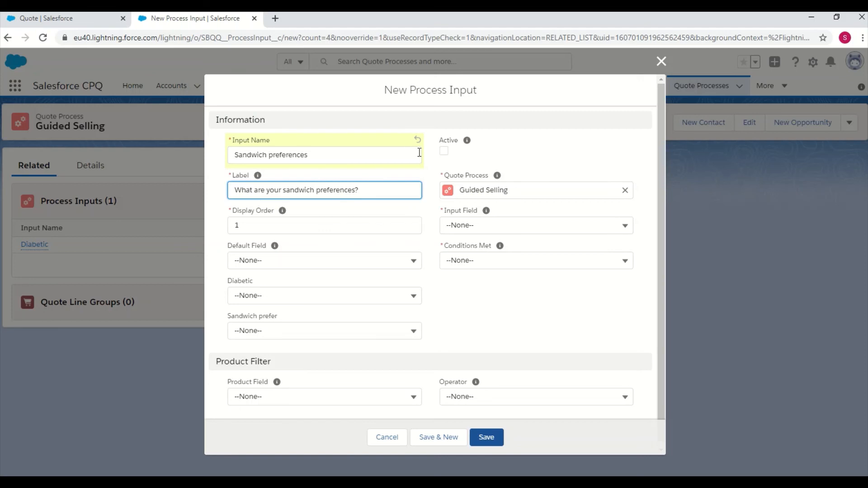
click(444, 151)
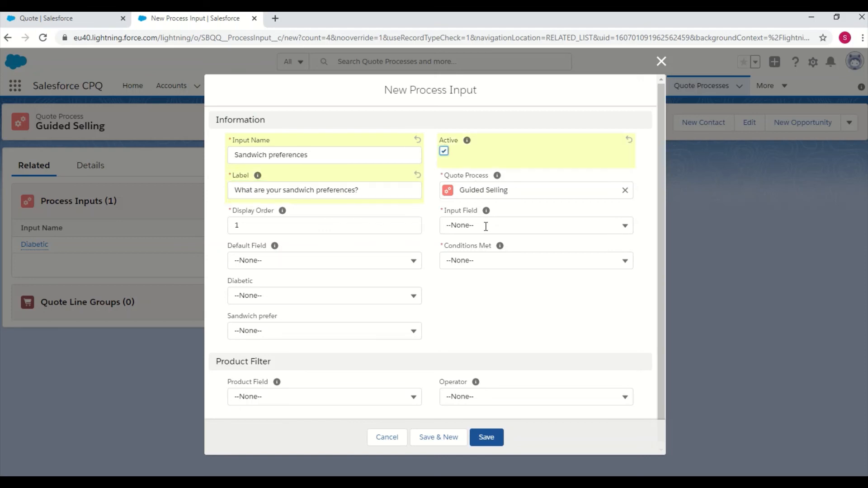
- Set the input field to Sandwich__c, conditions met to All and the product filter to Sandwich__c equals, and save the process input
click(484, 225)
click(487, 305)
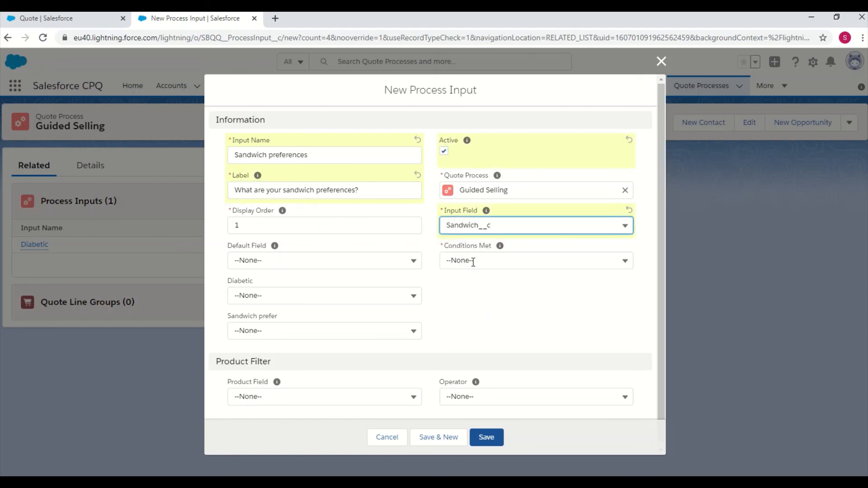
click(476, 260)
click(470, 298)
click(296, 398)
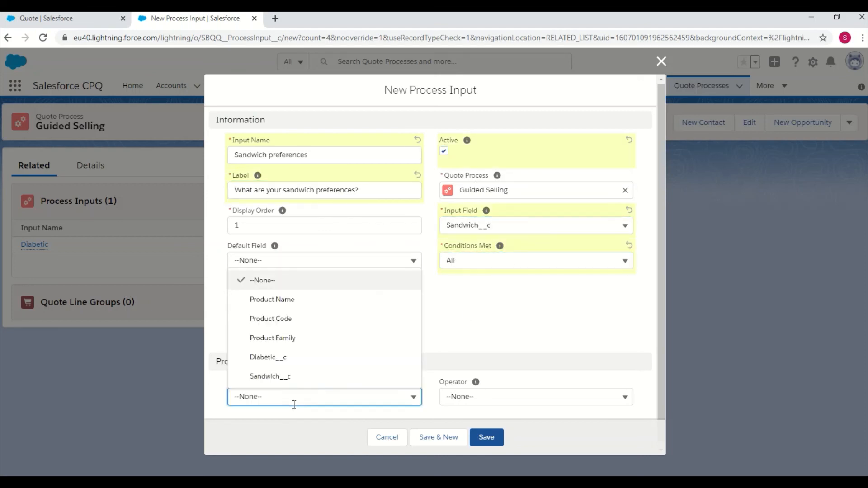
click(361, 376)
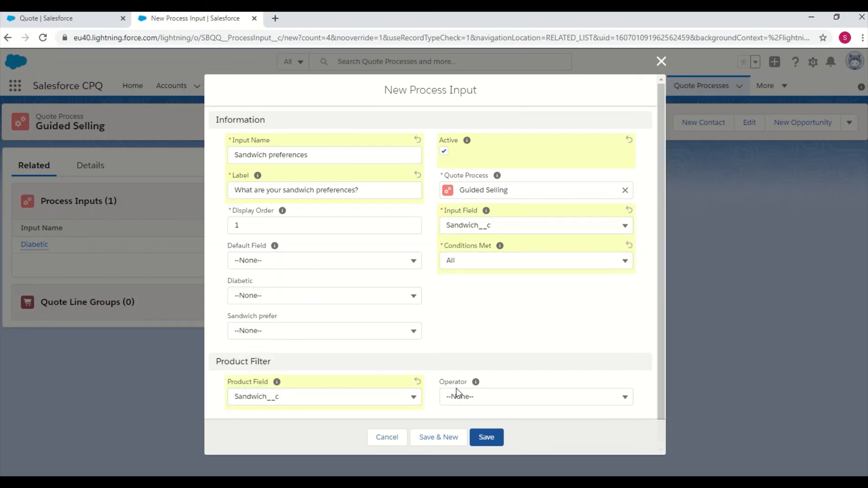
click(455, 397)
click(479, 267)
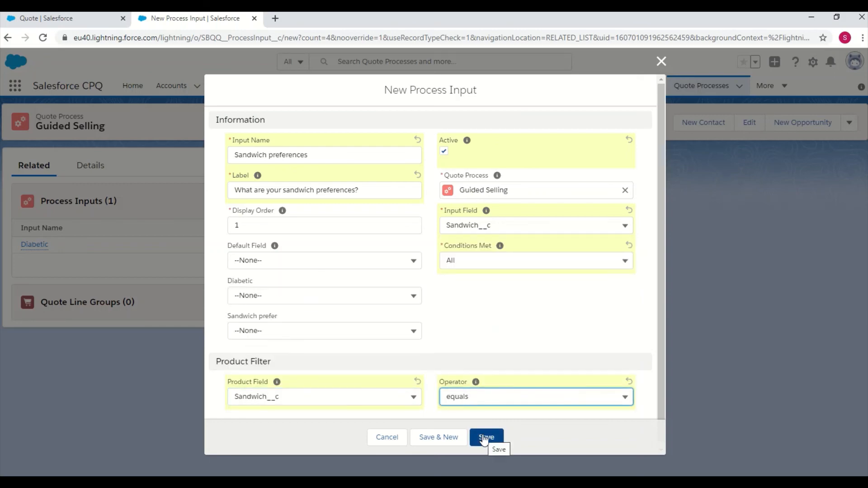
click(487, 437)
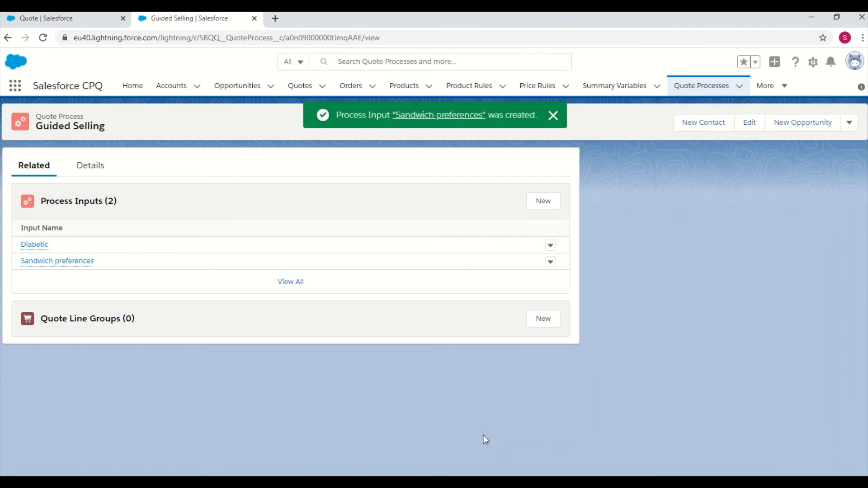
- Start a process input condition named Diaberic for the Sandwich preferences input, with Diabetic as its master process input
click(72, 267)
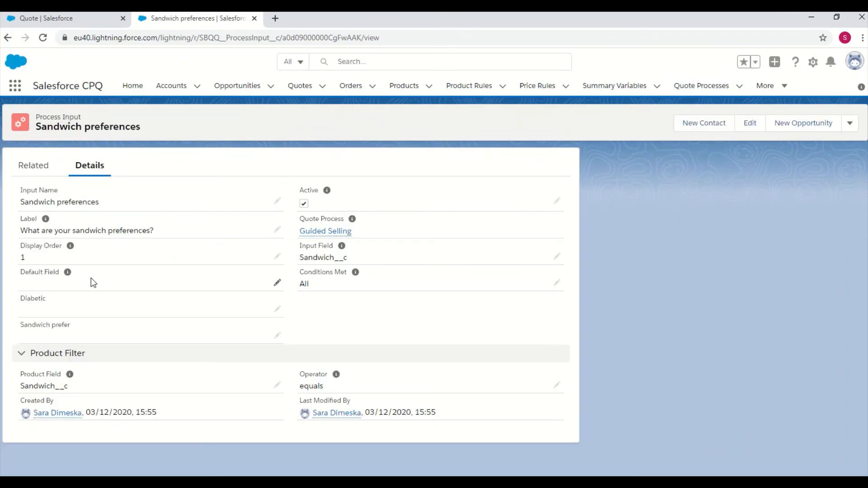
click(39, 167)
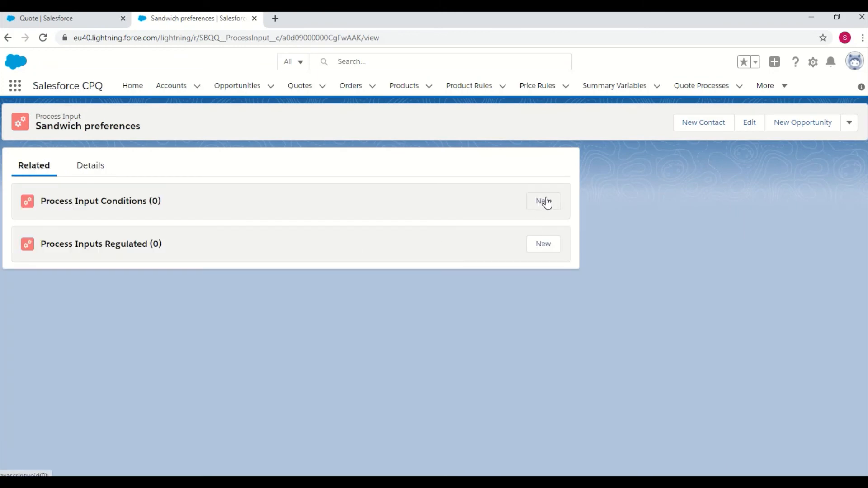
click(544, 201)
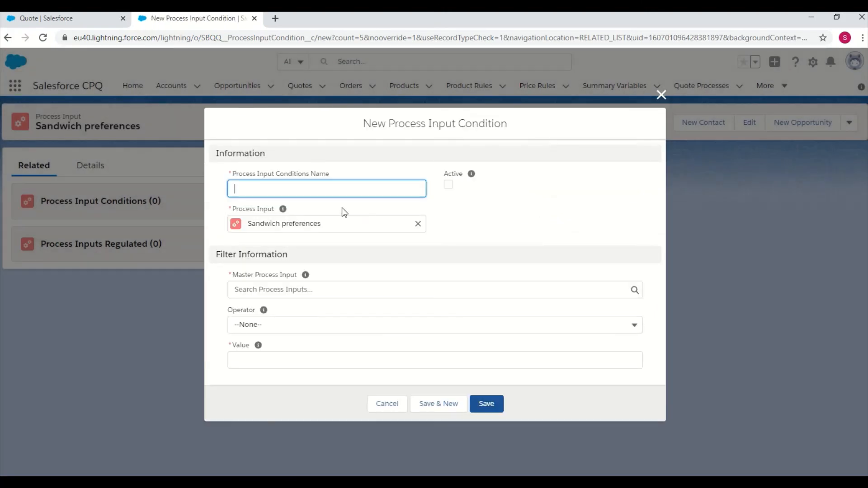
text(Diaberic)
click(292, 289)
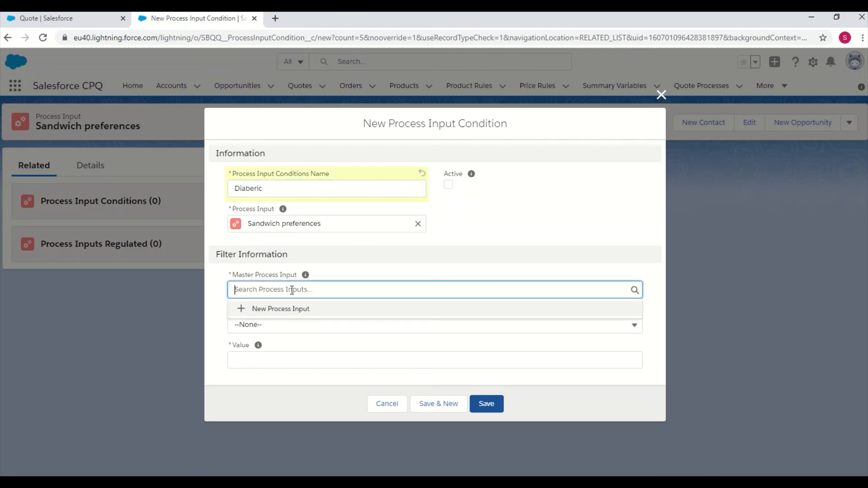
text(diab)
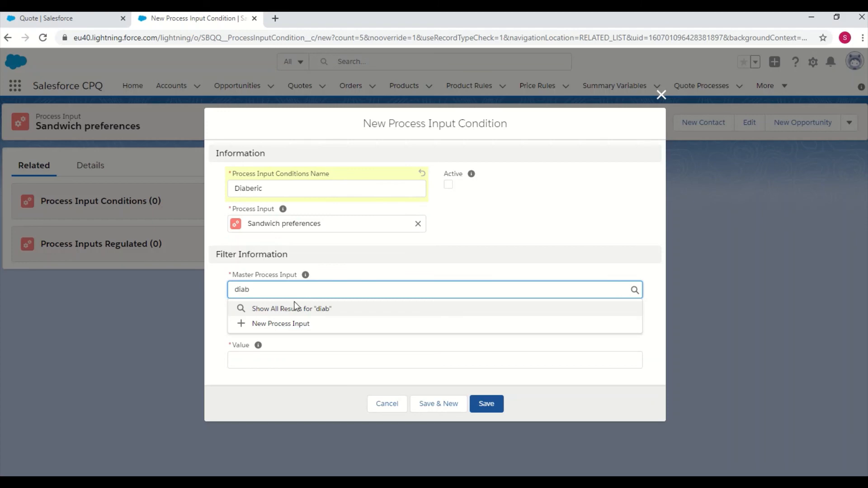
click(294, 308)
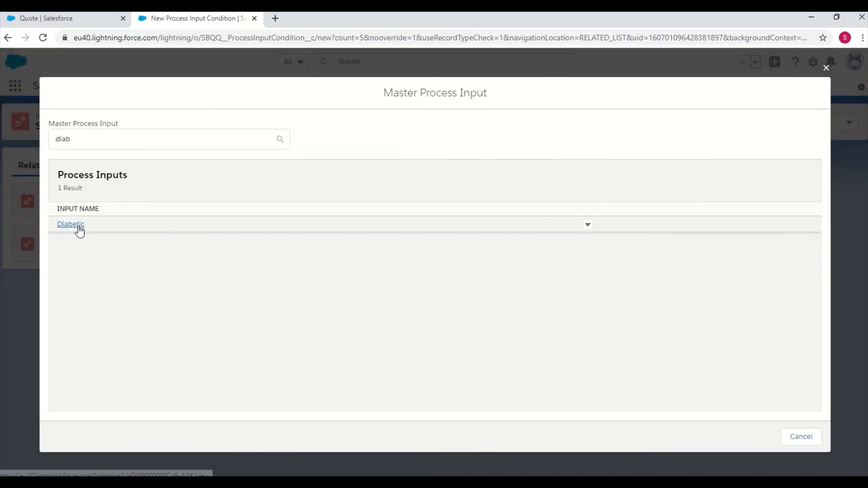
click(71, 224)
- Set the condition's operator to equals and its value to yes, and save the condition
click(267, 327)
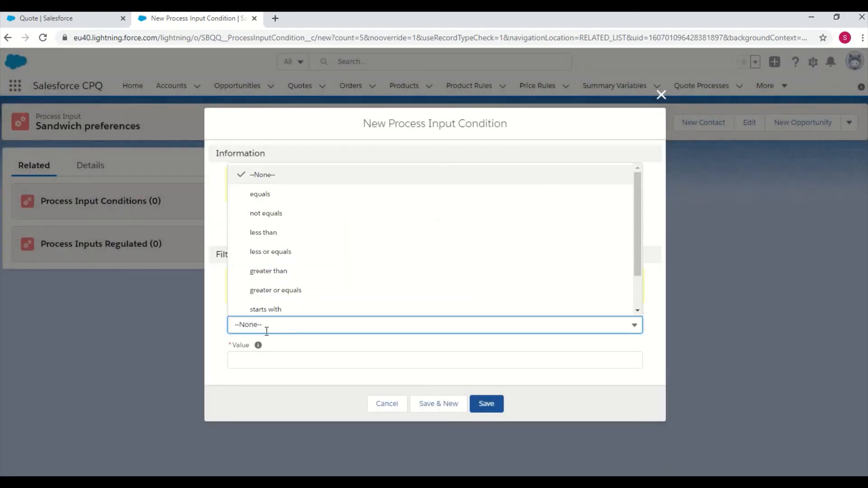
click(277, 195)
click(264, 361)
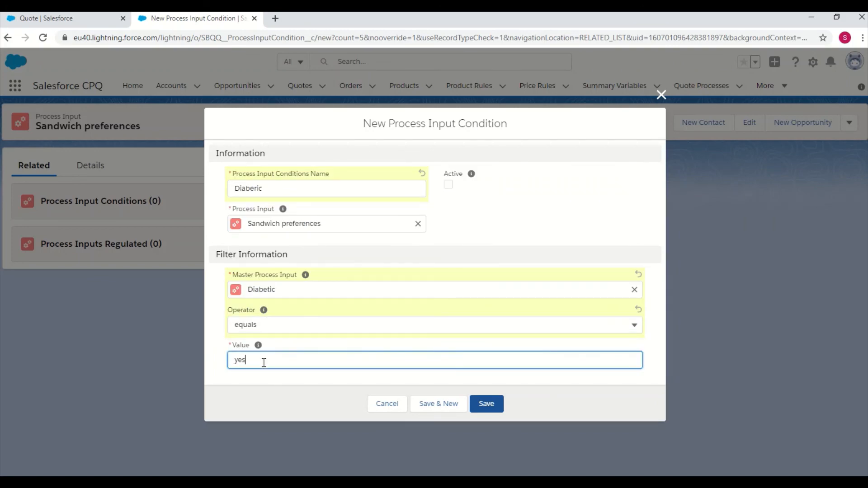
click(490, 407)
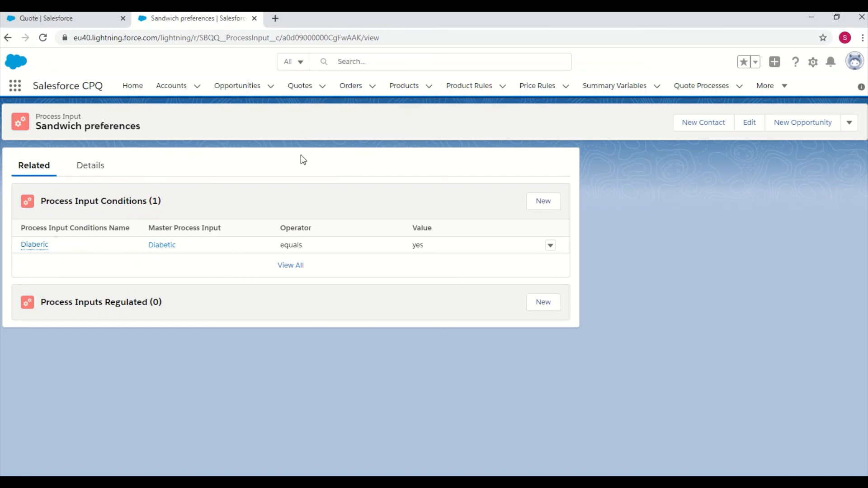
- Open the Guided Selling quote process and copy its record ID from the page address
click(699, 87)
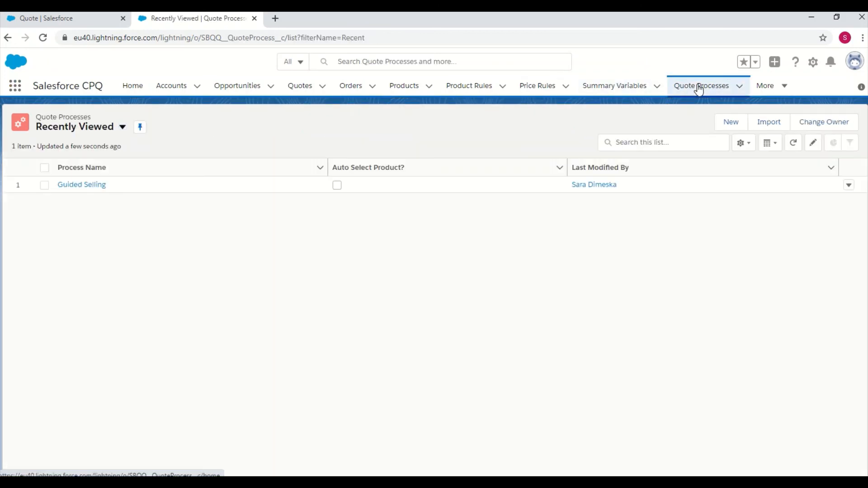
click(82, 185)
double_click(319, 38)
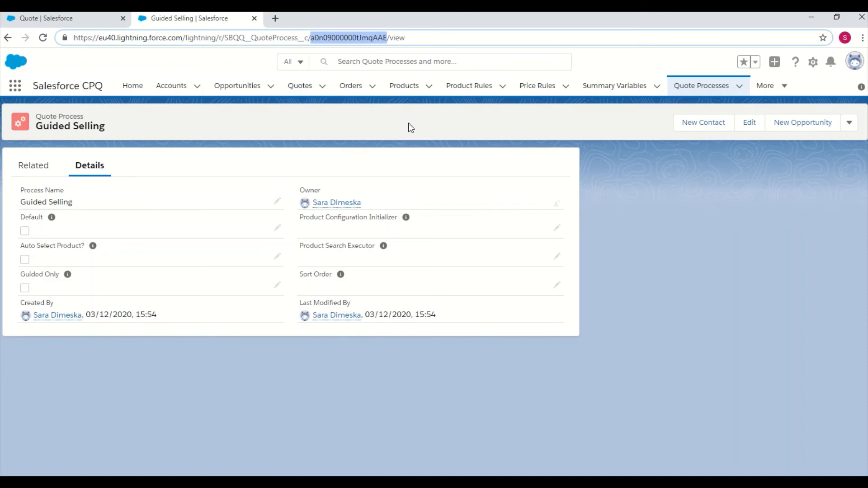
- Enter the Guided Selling record ID as the draft quote's Quote Process Id and save the quote
click(300, 86)
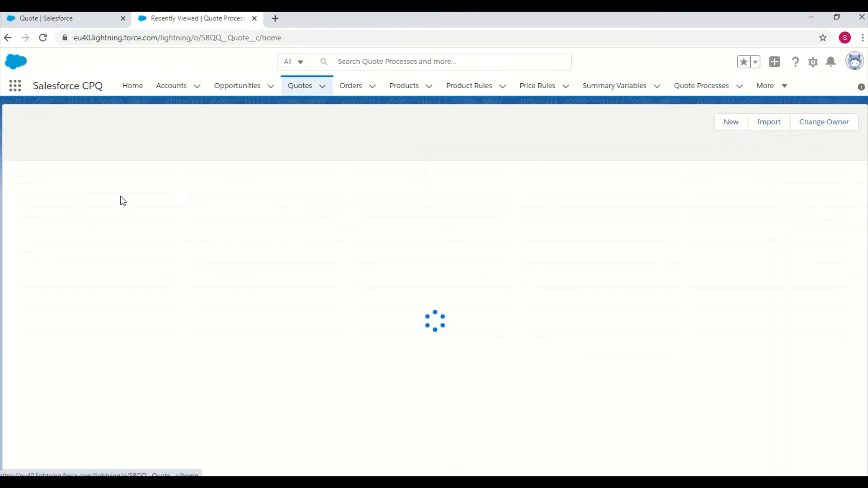
click(72, 184)
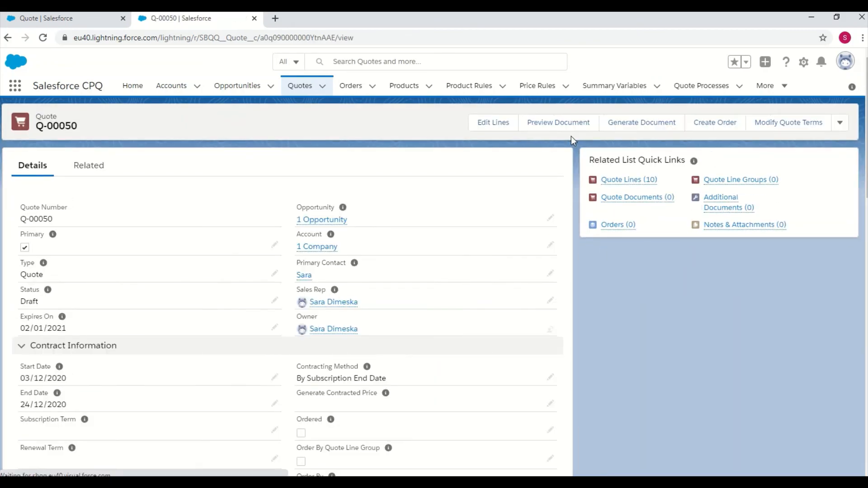
click(545, 122)
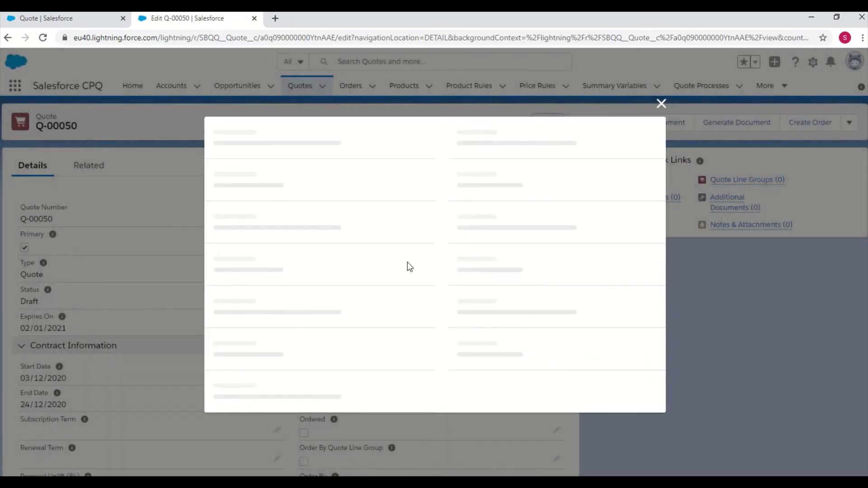
scroll(336, 267, down, 15)
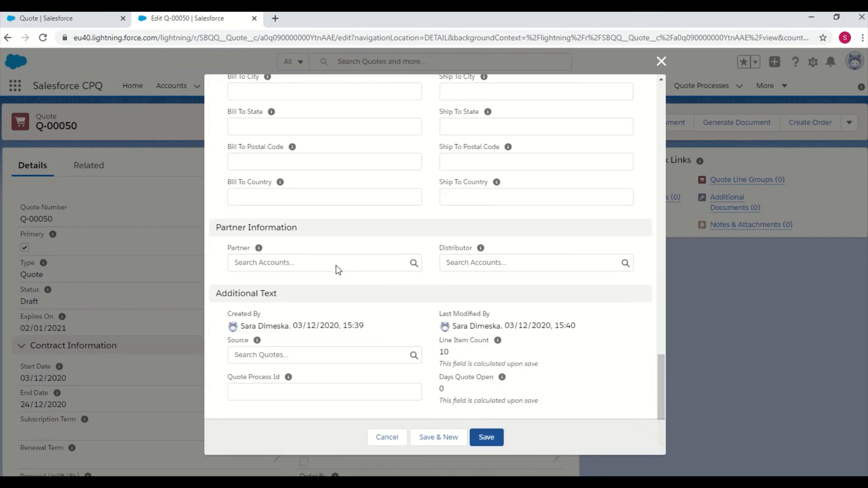
click(274, 393)
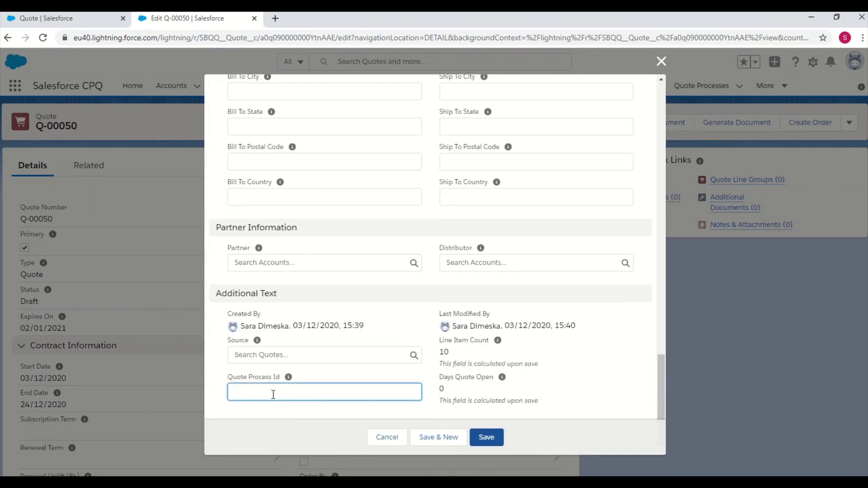
text(a0n09000000tUmqAAE)
click(485, 441)
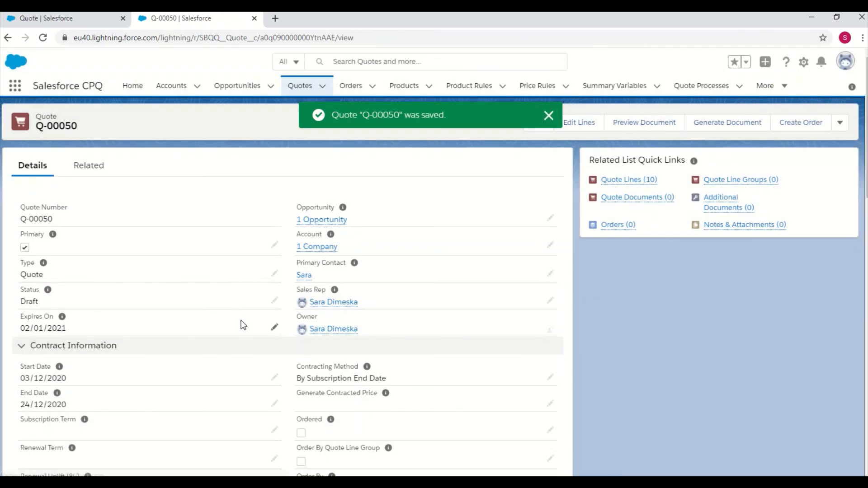
- Start adding products to the draft quote's lines and request suggestions, answering "Are you a diabetic?" with Yes
click(298, 88)
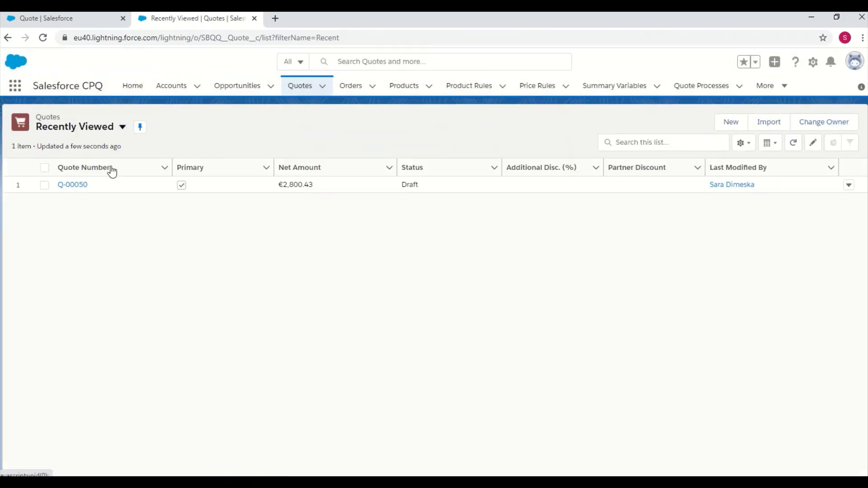
click(79, 186)
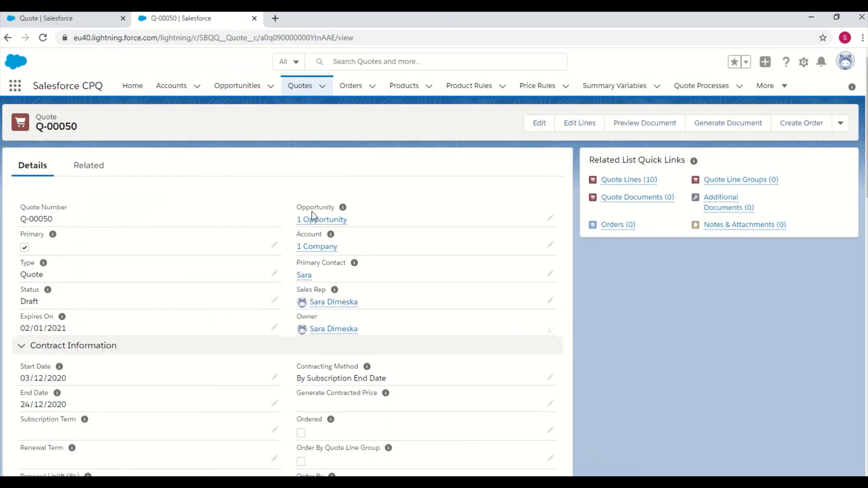
click(583, 124)
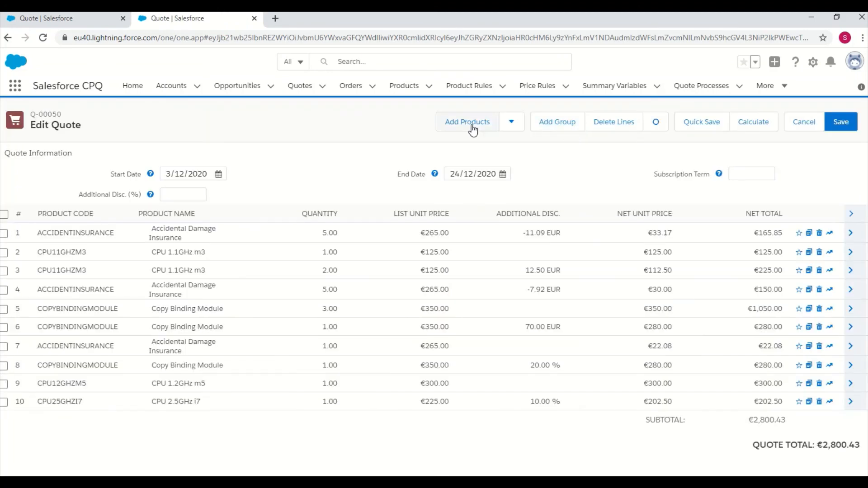
click(471, 125)
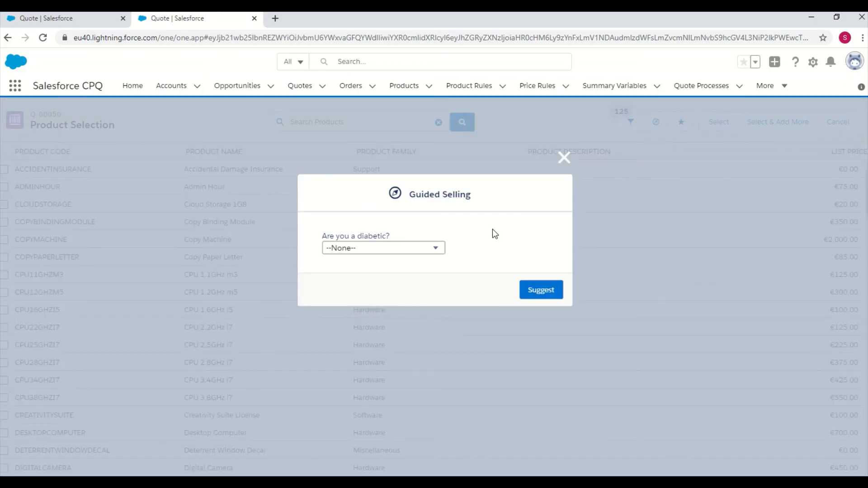
click(433, 248)
click(420, 271)
click(547, 295)
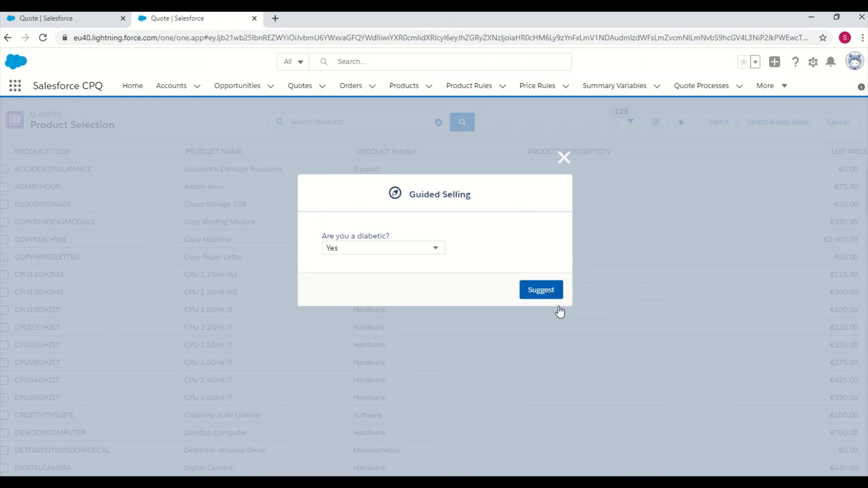
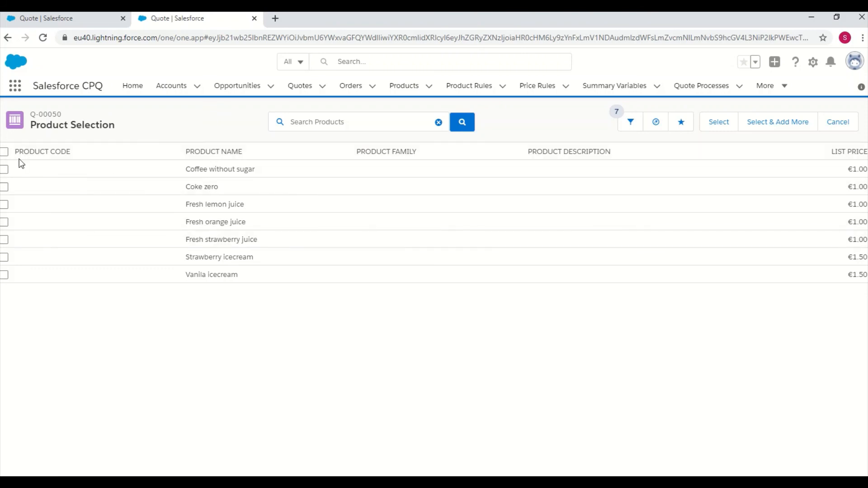
- Add Coffee without sugar and Fresh orange juice to the quote and save it
click(4, 170)
click(4, 222)
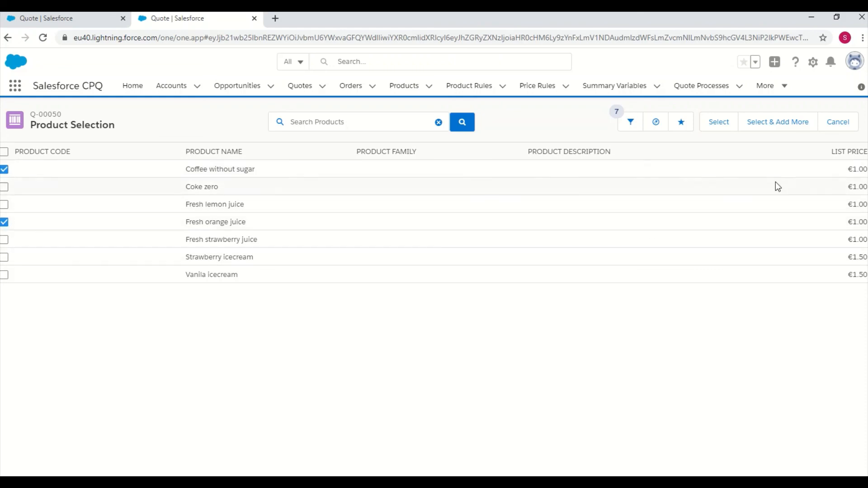
click(729, 128)
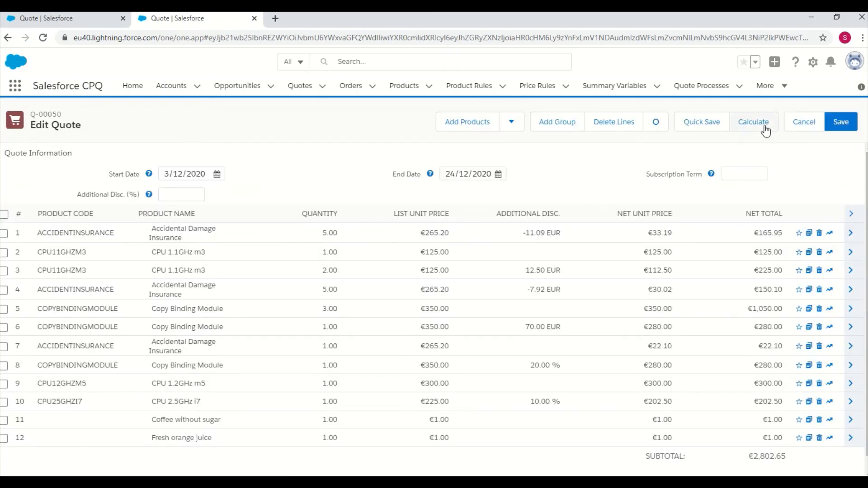
click(837, 122)
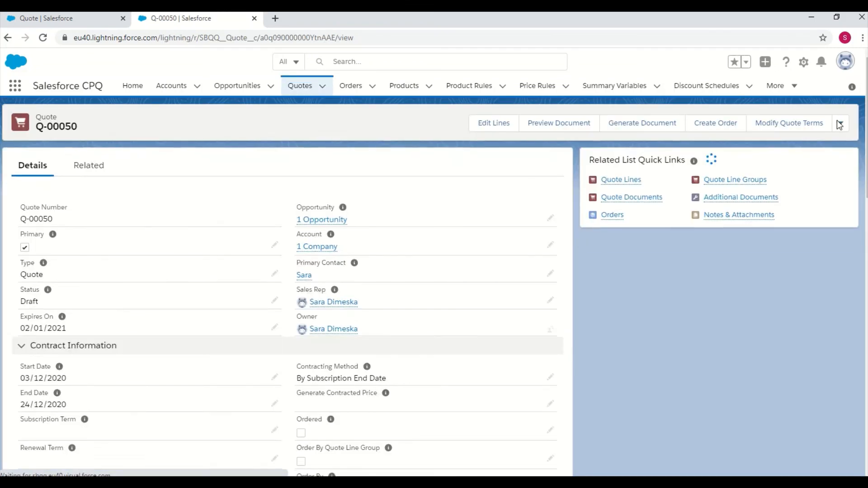
- Preview the draft quote's document and examine its line items, total, terms and signature section across both pages
click(302, 88)
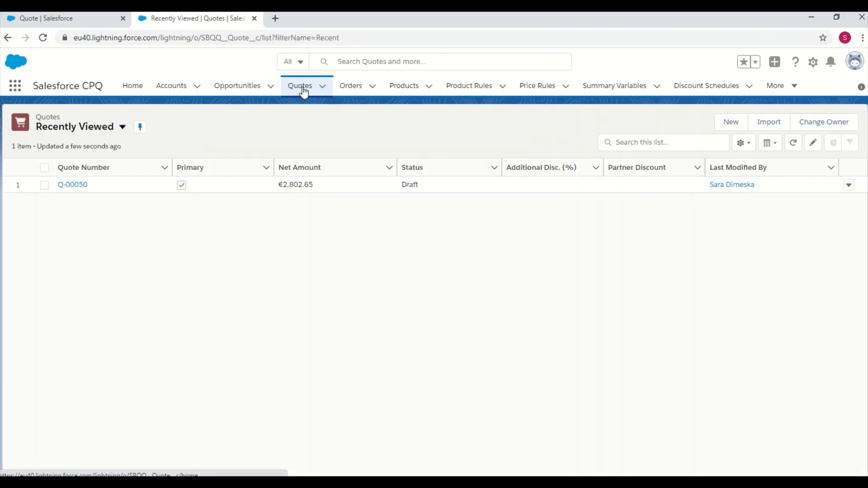
click(73, 187)
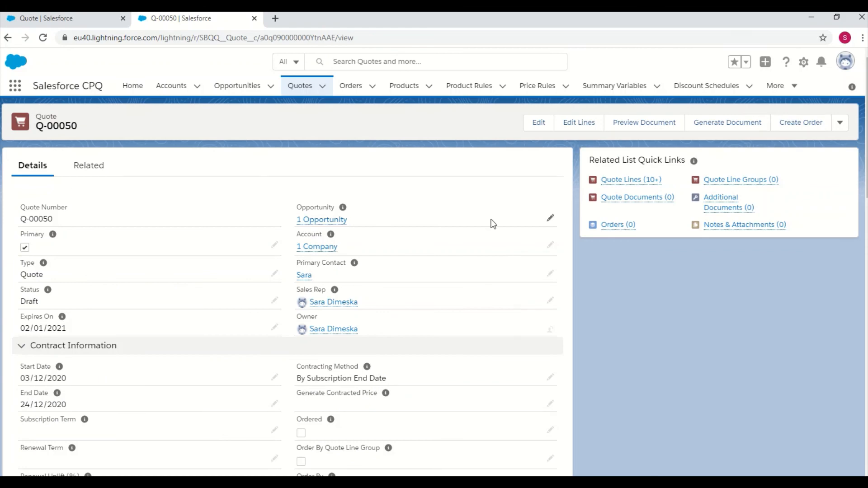
click(641, 128)
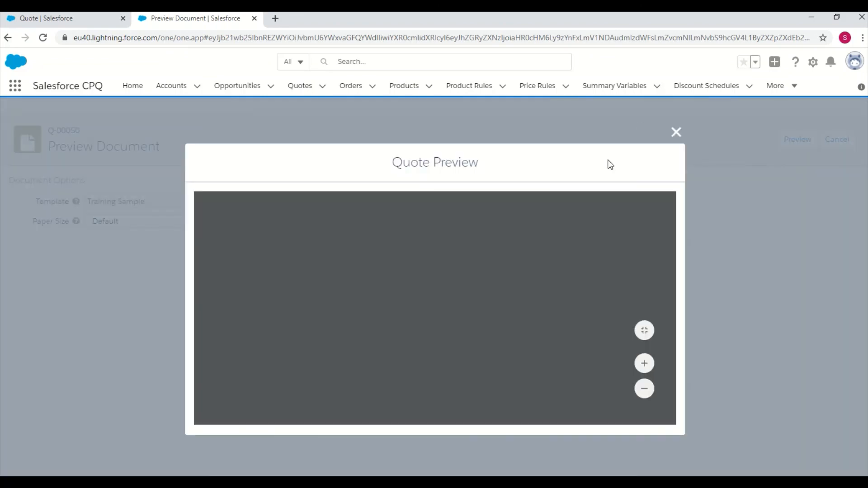
scroll(492, 306, down, 3)
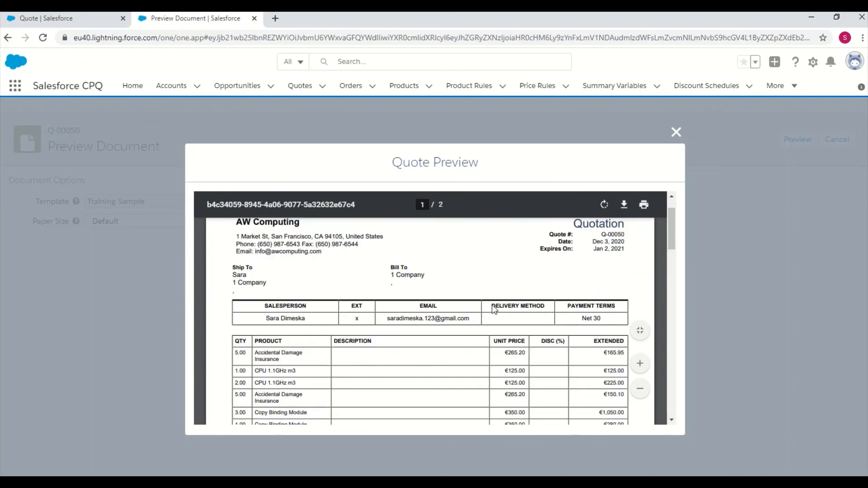
scroll(493, 305, down, 4)
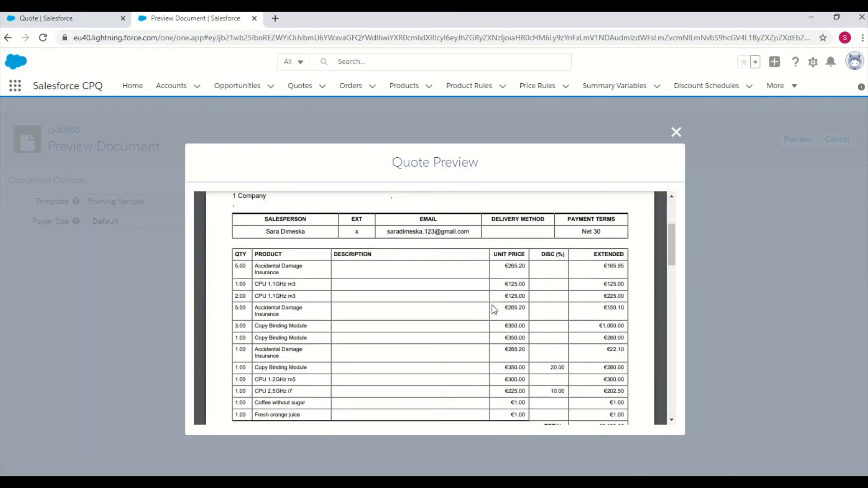
scroll(492, 305, down, 8)
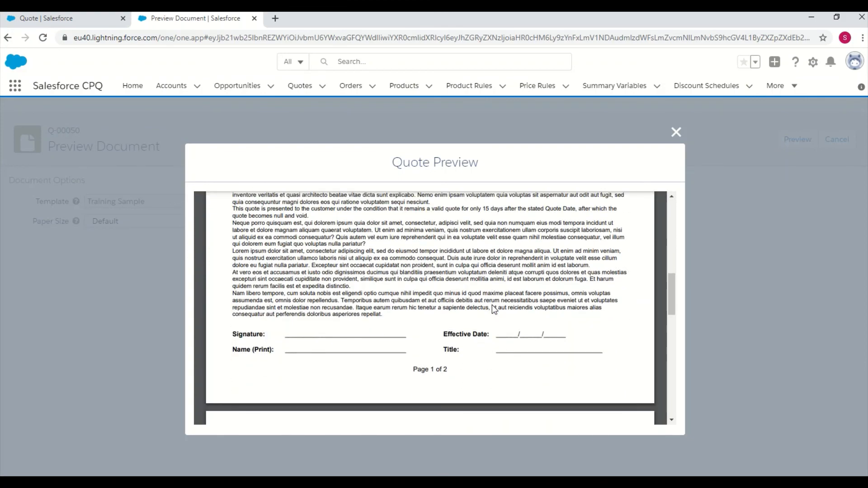
scroll(492, 304, up, 6)
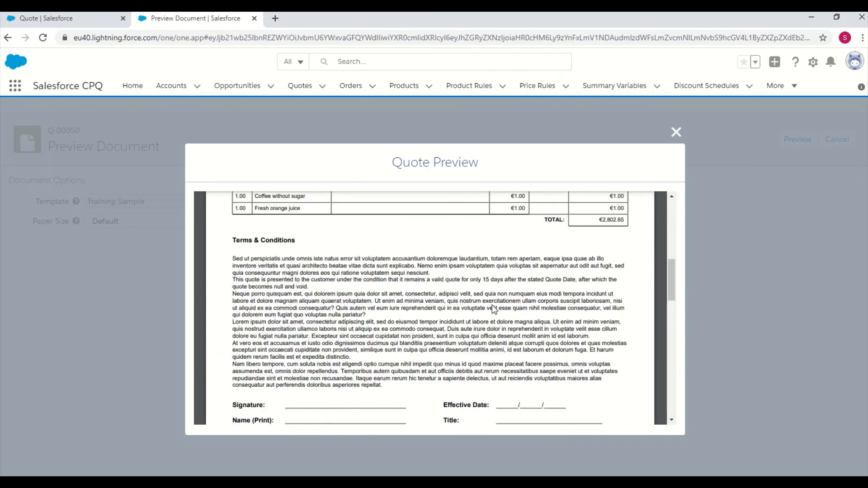
scroll(492, 305, up, 12)
scroll(492, 305, down, 2)
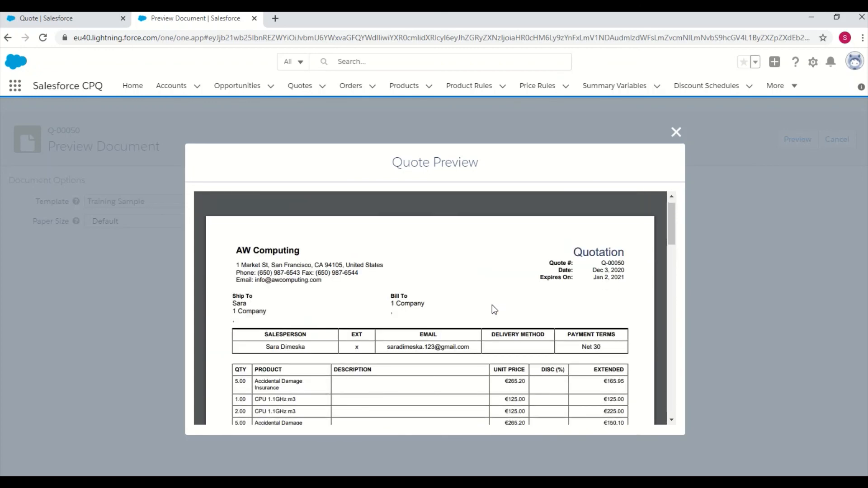
scroll(492, 304, down, 15)
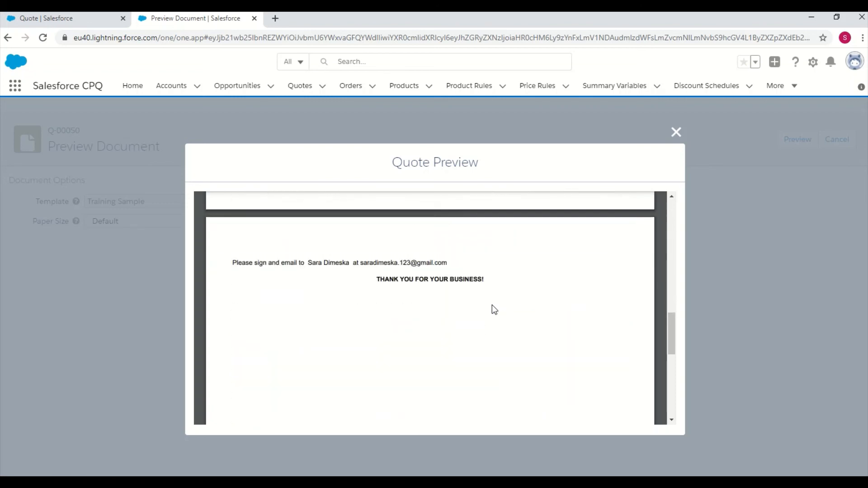
- Download the previewed quote document and save it as a PDF file on the Desktop under the suggested name
scroll(492, 304, up, 4)
scroll(493, 306, up, 15)
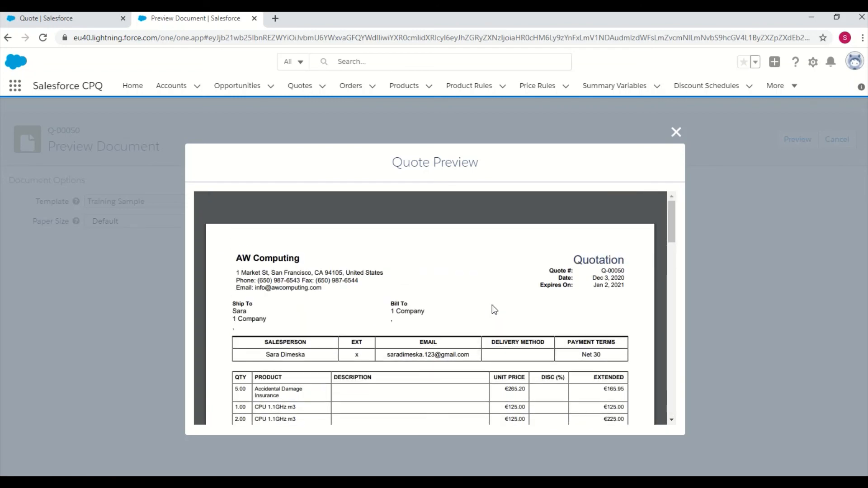
mouse_move(623, 193)
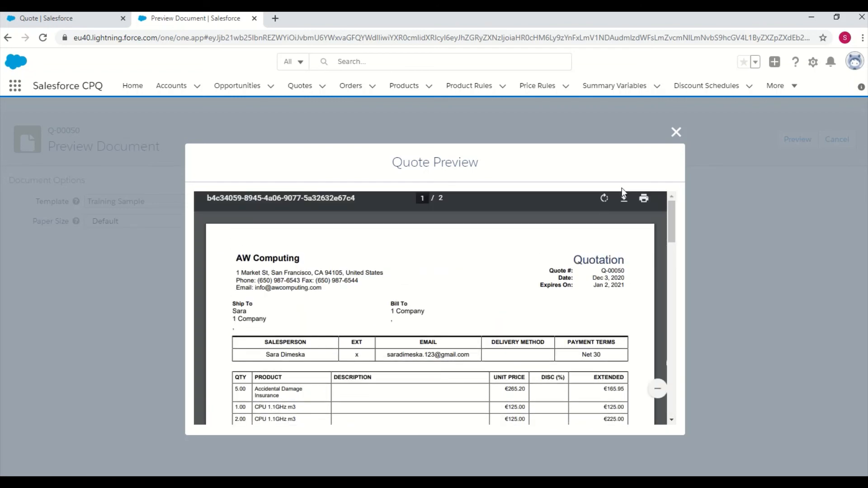
click(628, 211)
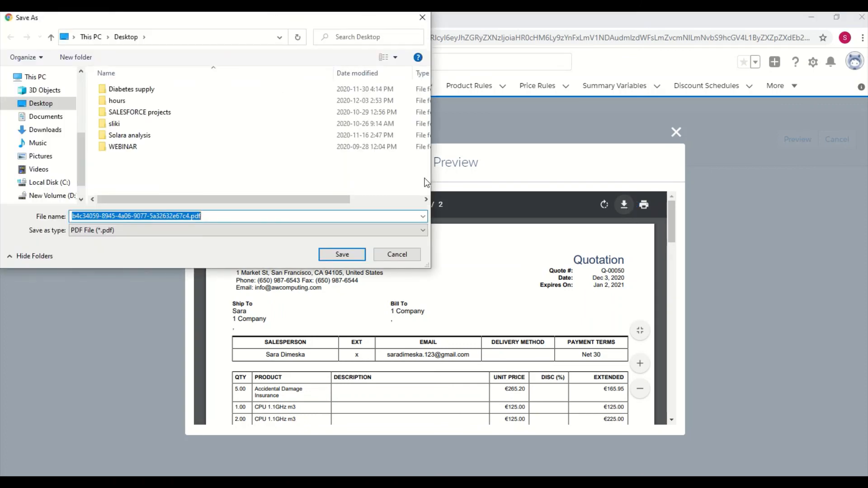
click(342, 255)
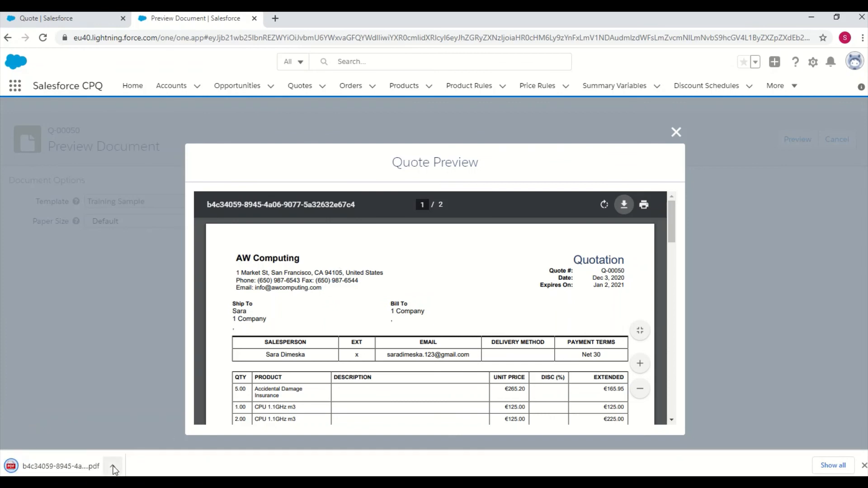
- Open the downloaded quote PDF and examine its line items, terms and conditions, signature section and second page
click(113, 468)
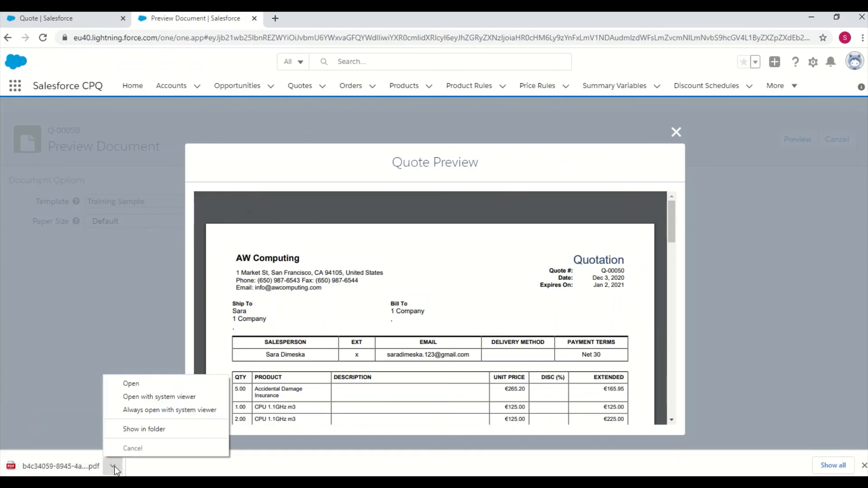
click(132, 383)
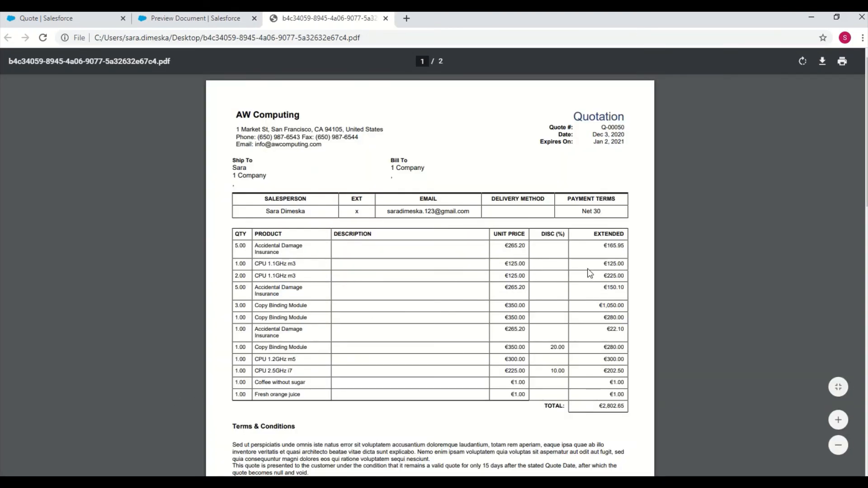
scroll(583, 321, down, 1)
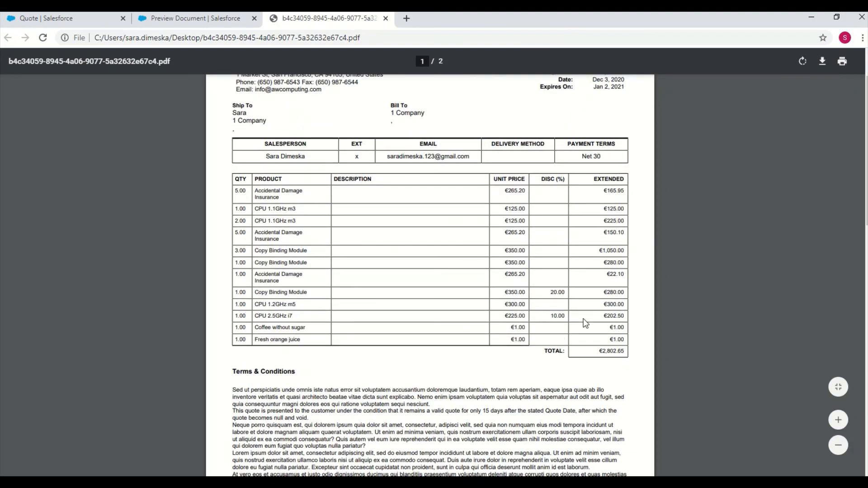
scroll(585, 323, down, 6)
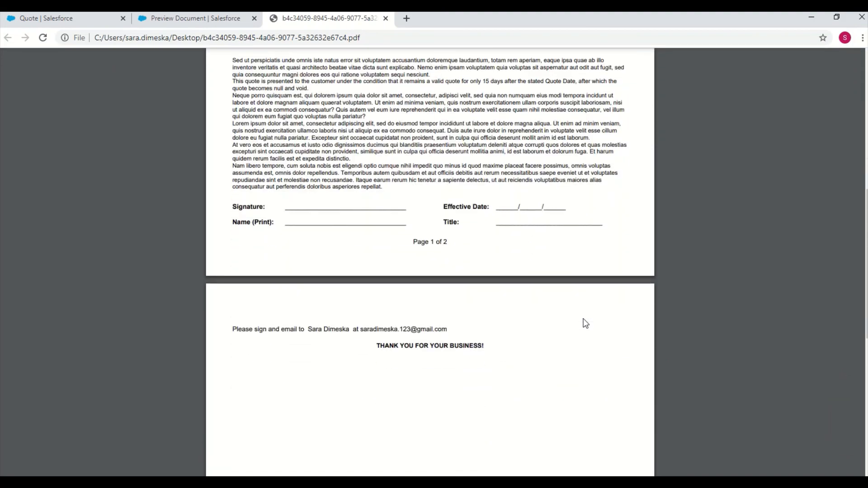
scroll(586, 323, down, 3)
scroll(586, 322, up, 7)
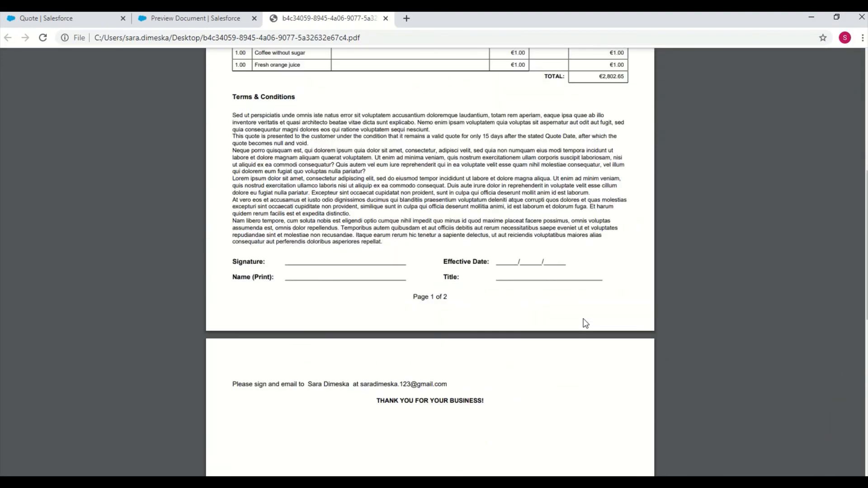
- Switch to PowerPoint and bring up the New Microsoft PowerPoint Presentation.pptx window
mouse_move(386, 482)
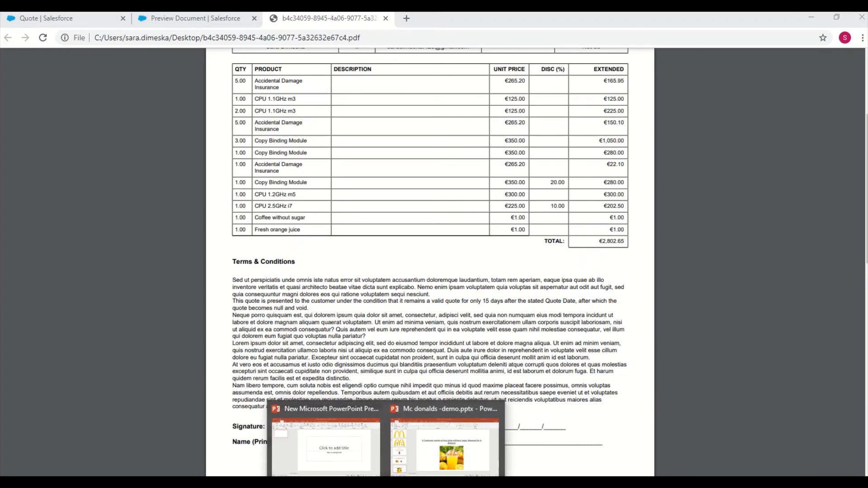
click(348, 455)
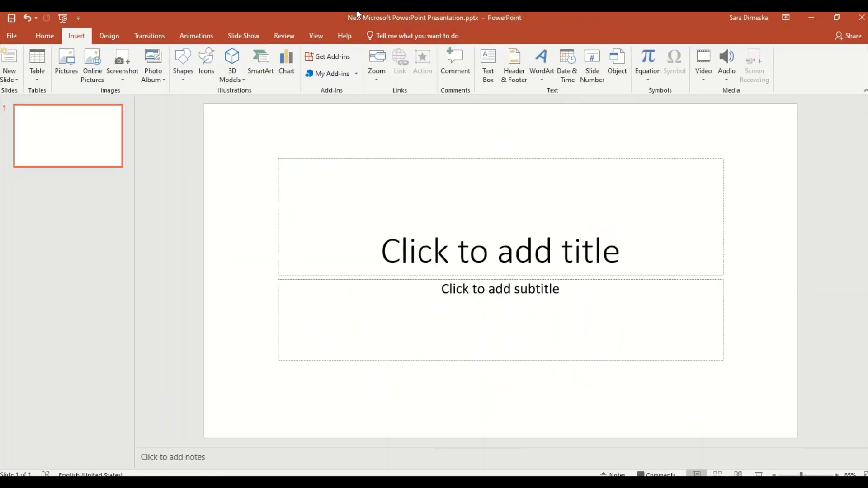
mouse_move(359, 15)
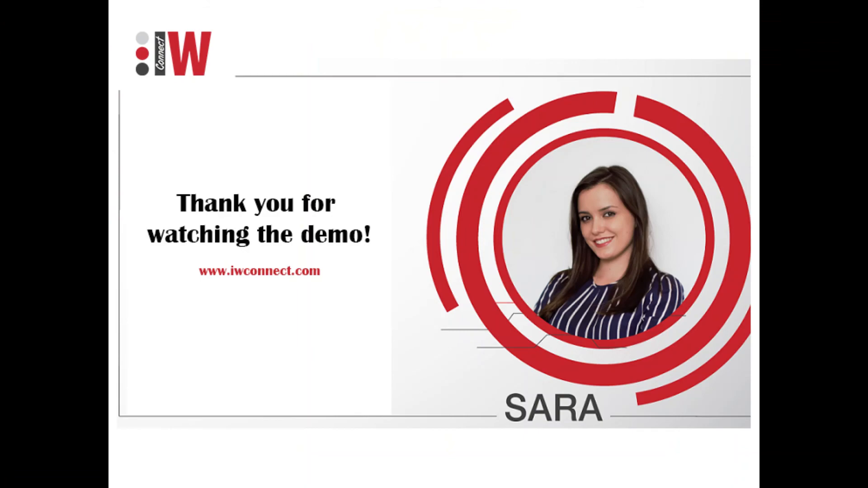